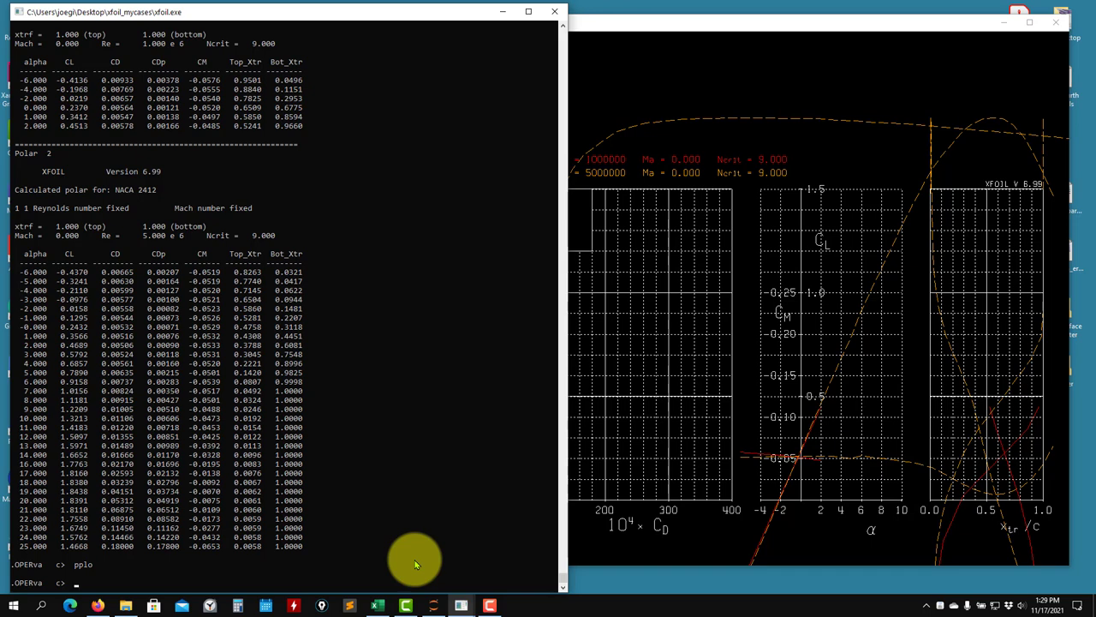
Step: After checking the polar plot window, turn off polar accumulation (PACC) in the console
{"action": "left_click", "coordinate": [611, 330]}
{"action": "left_click", "coordinate": [343, 337]}
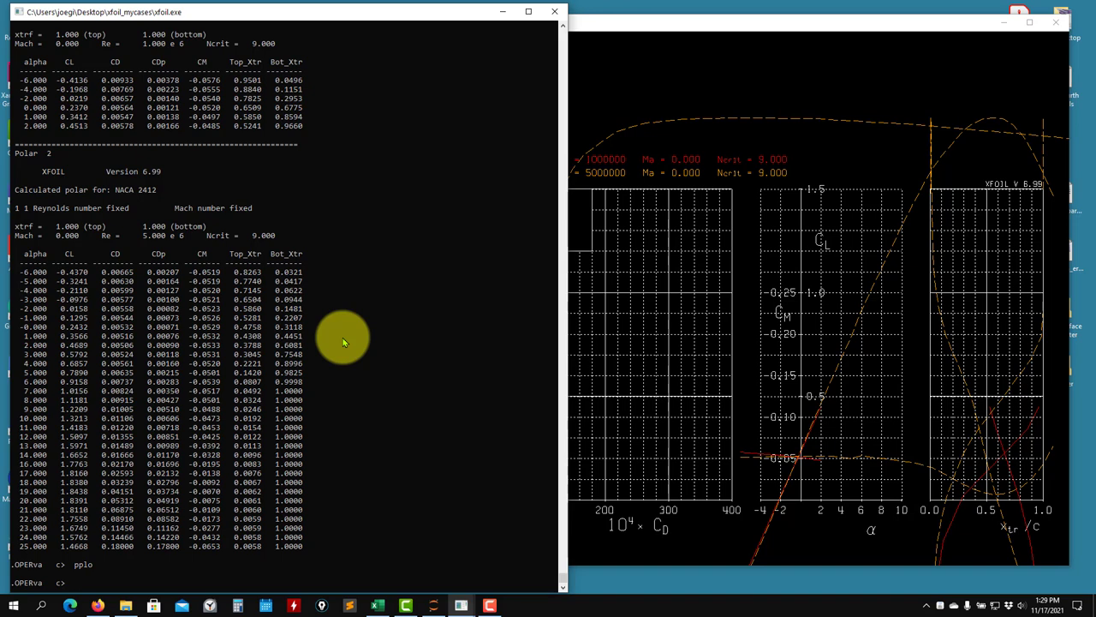
{"action": "left_click", "coordinate": [760, 131]}
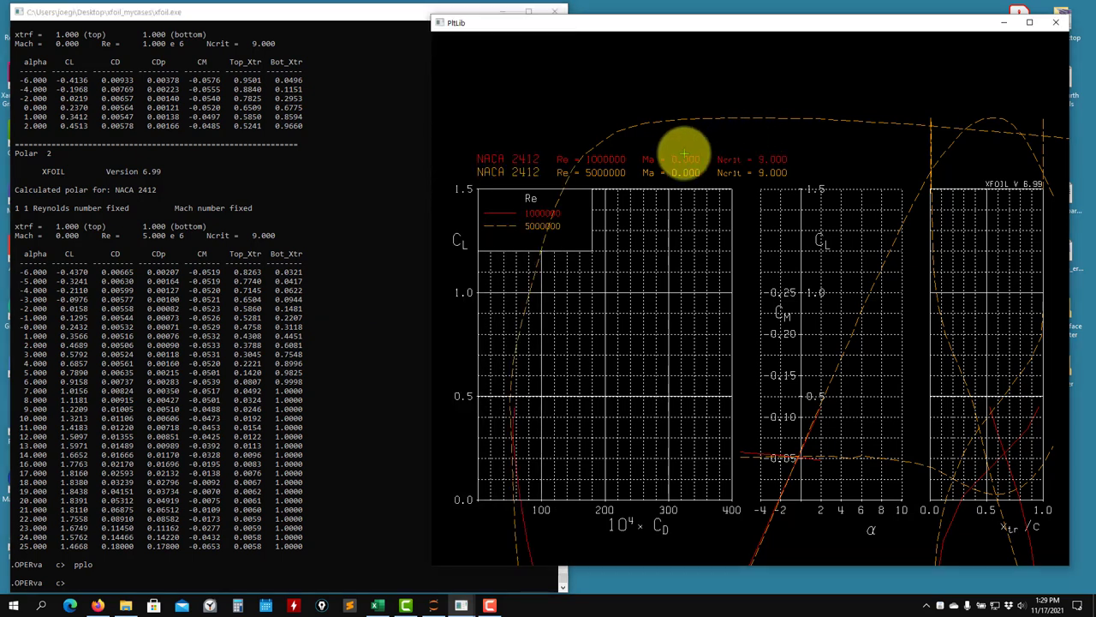
{"action": "left_click", "coordinate": [227, 298]}
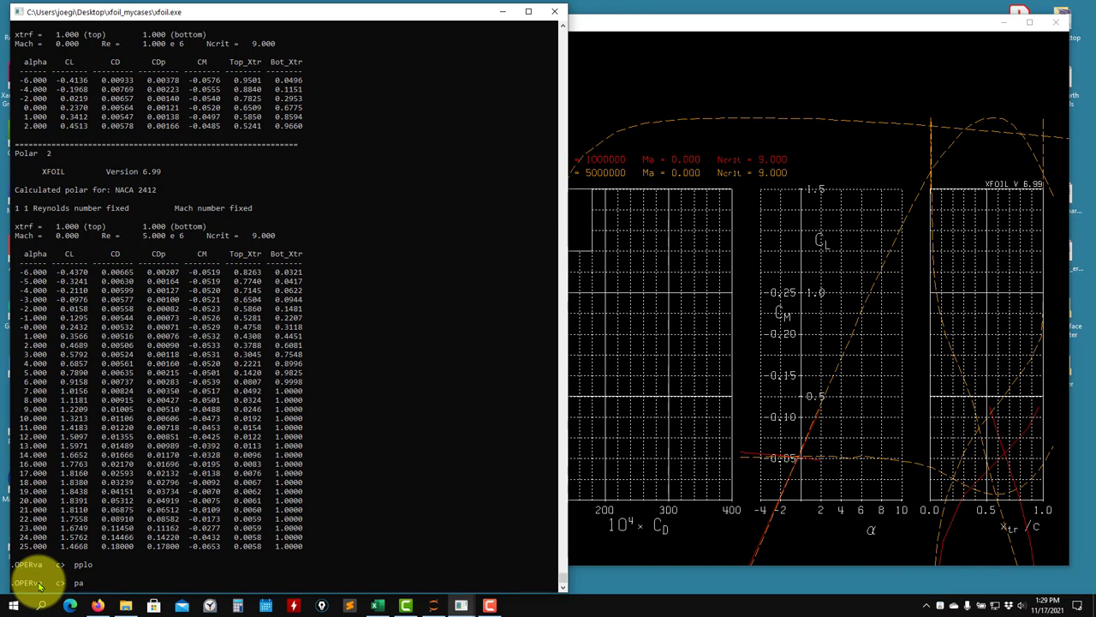
{"action": "type", "text": "cc"}
{"action": "key", "text": "Return"}
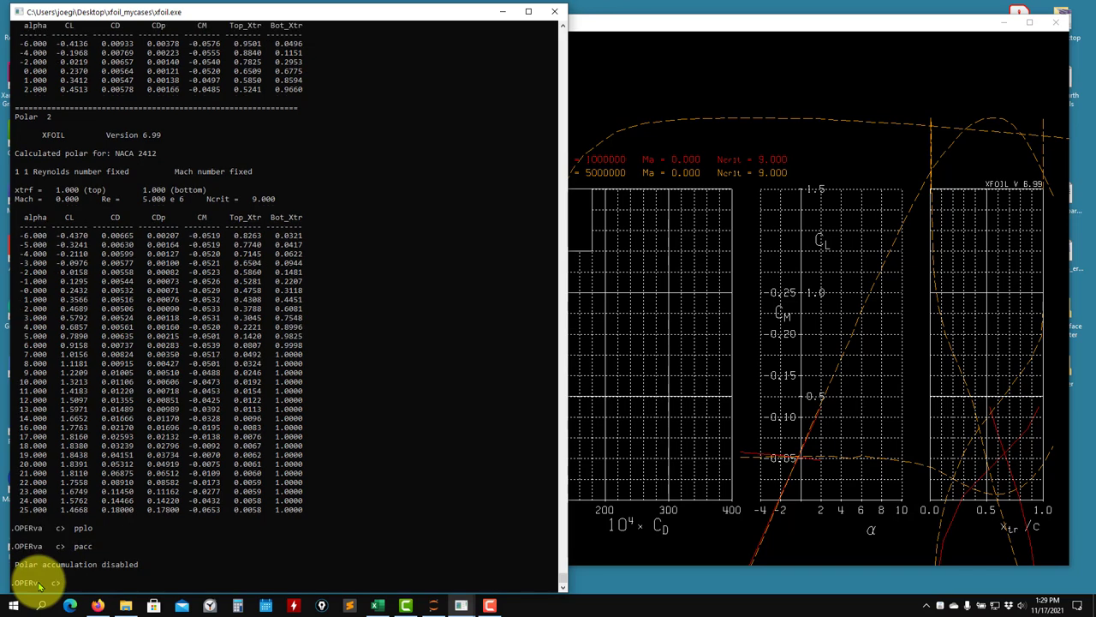
{"action": "left_click", "coordinate": [100, 546]}
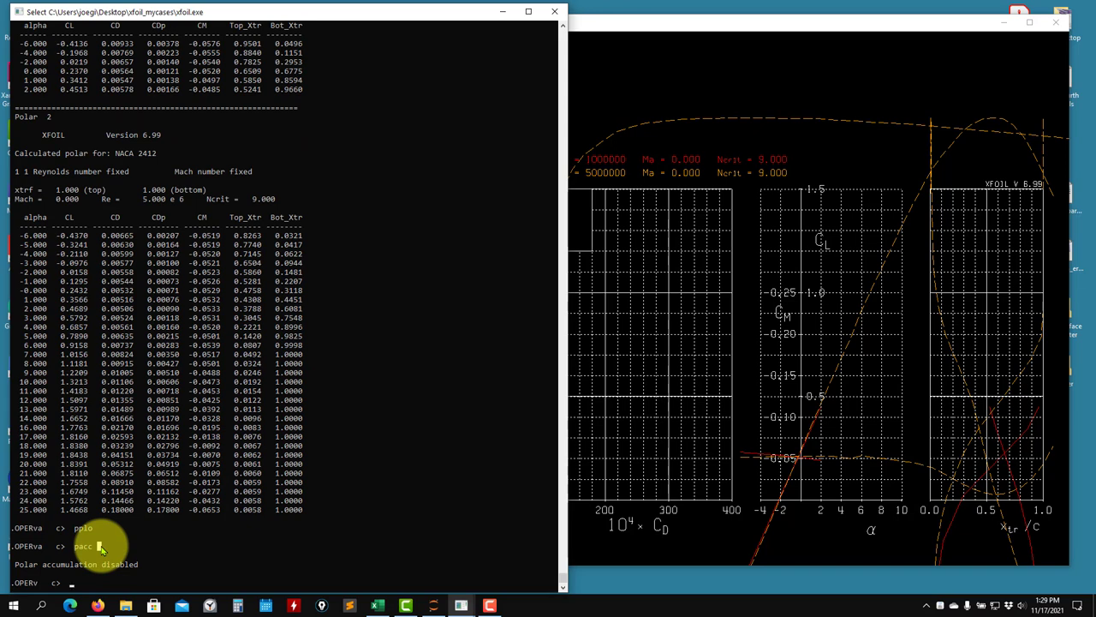
{"action": "right_click", "coordinate": [100, 548]}
Step: Leave the OPER menu and list the top-level XFOIL commands with ?
{"action": "key", "text": "Return"}
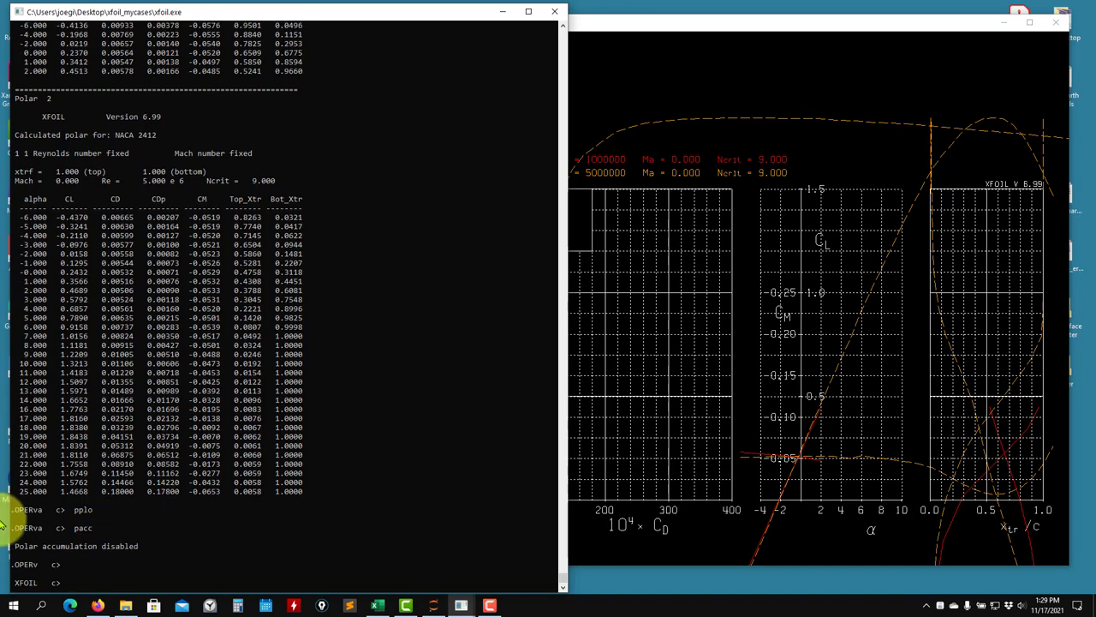
{"action": "type", "text": "?"}
{"action": "key", "text": "Return"}
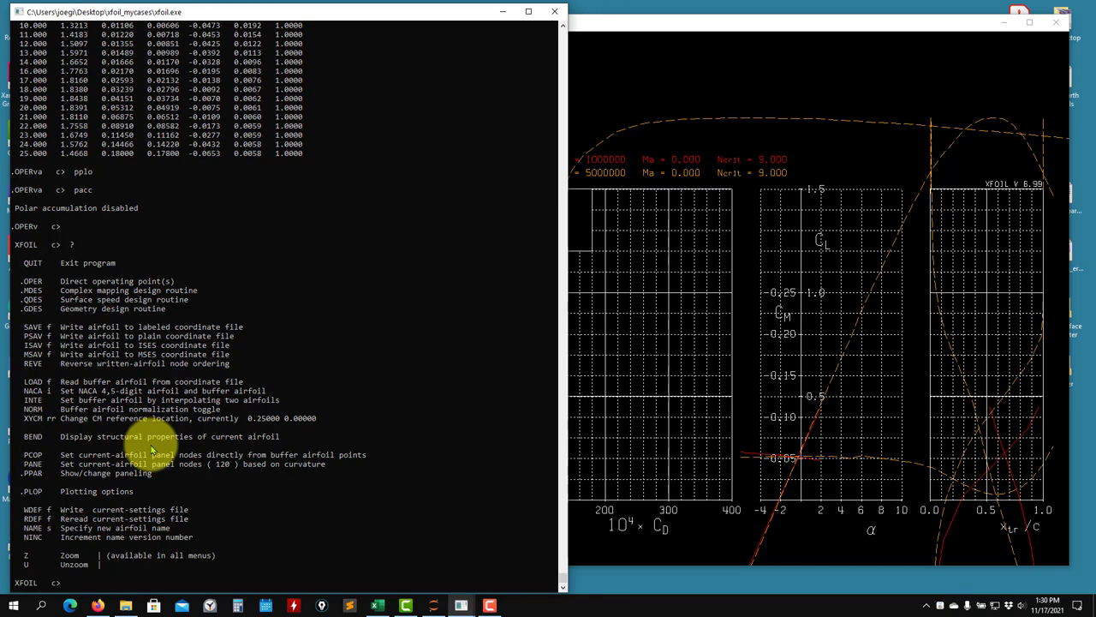
{"action": "scroll", "coordinate": [107, 557], "scroll_direction": "up", "scroll_amount": 1}
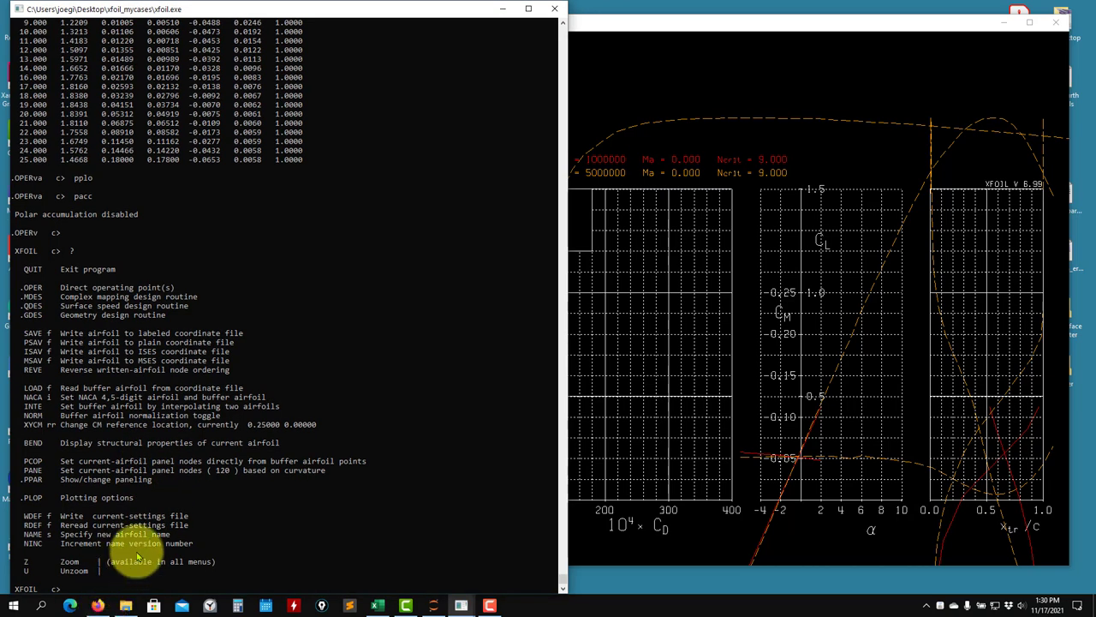
Step: Switch to Firefox's UIUC Airfoil Data Site tab and view the NACA M-1 plot image
{"action": "left_click_drag", "start_coordinate": [329, 2], "coordinate": [329, 3]}
{"action": "left_click", "coordinate": [98, 606]}
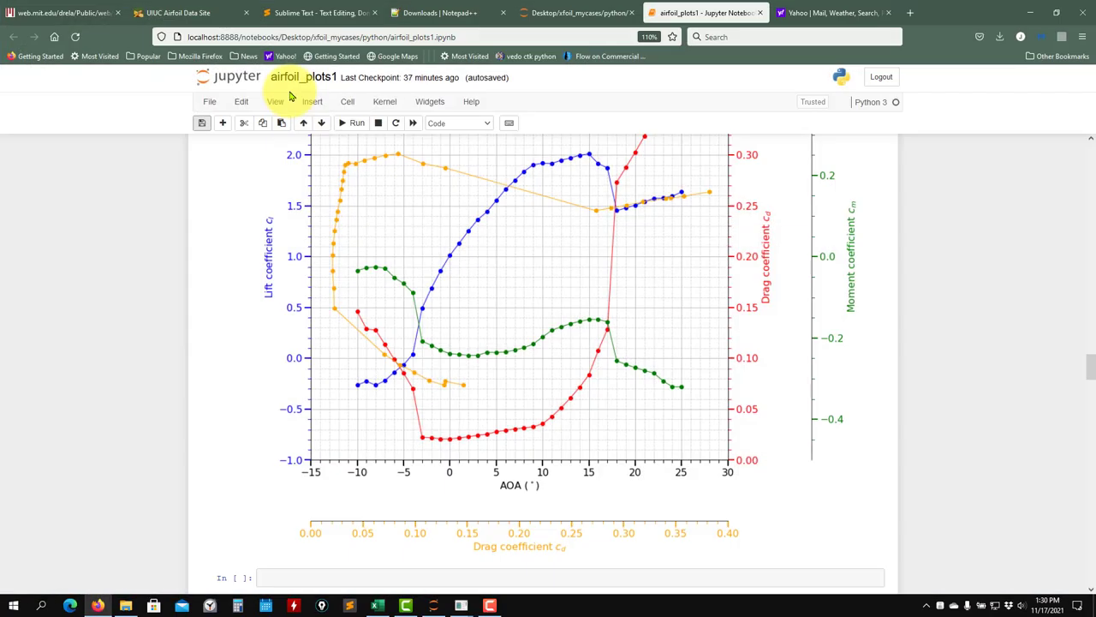
{"action": "left_click", "coordinate": [189, 13]}
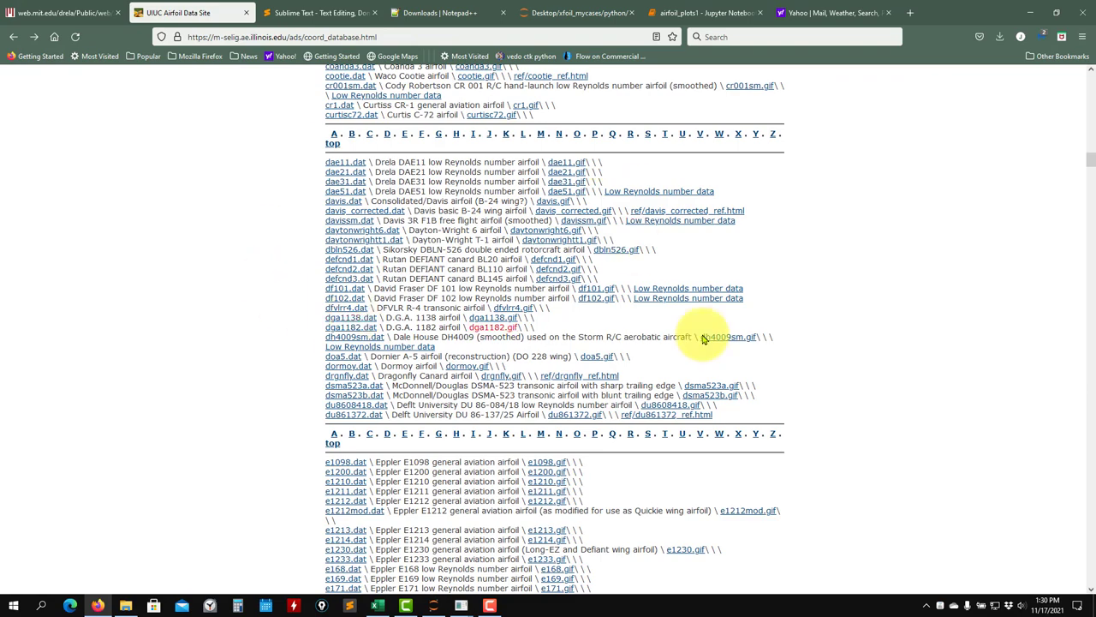
{"action": "scroll", "coordinate": [1088, 153], "scroll_direction": "up", "scroll_amount": 15}
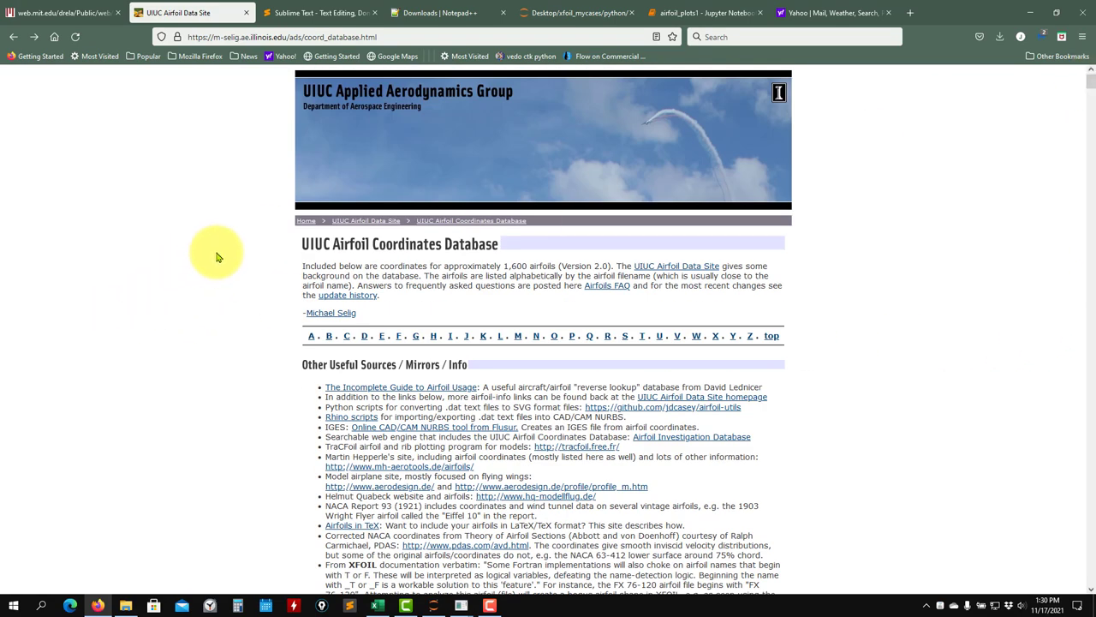
{"action": "left_click_drag", "start_coordinate": [1091, 78], "coordinate": [1093, 413]}
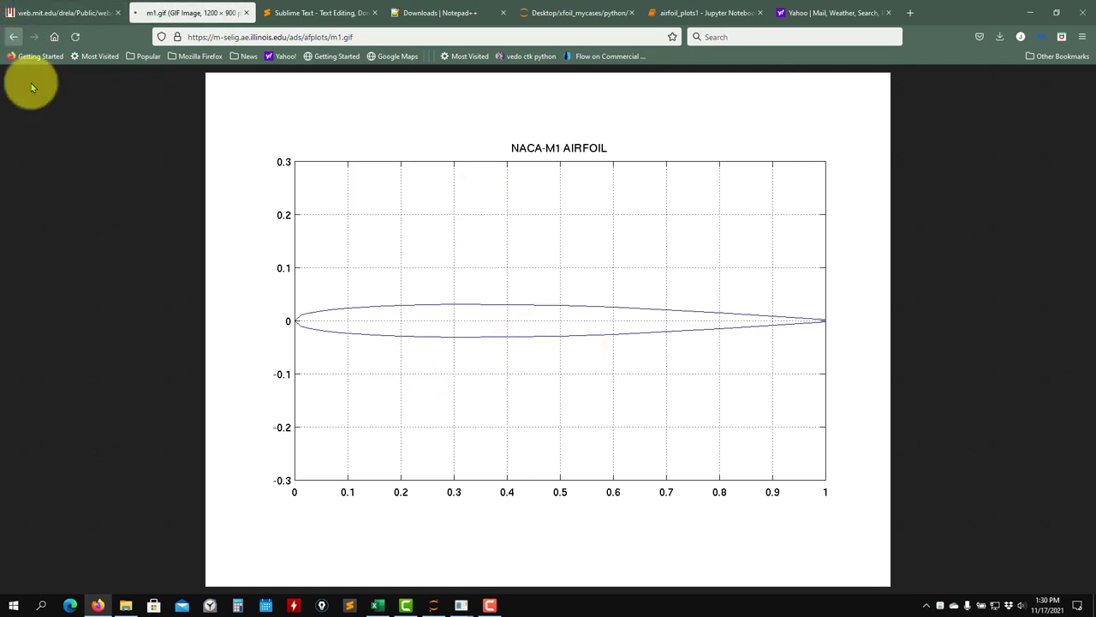
Step: Open the m1.dat coordinates, then return to the listing's Drela DAE entries
{"action": "left_click", "coordinate": [13, 35]}
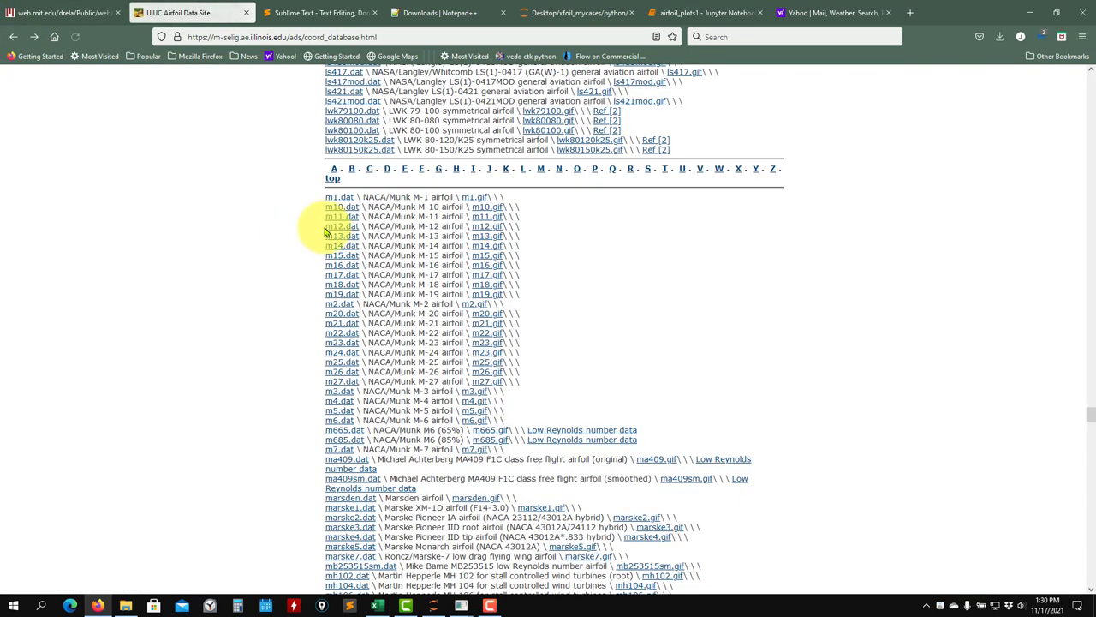
{"action": "left_click", "coordinate": [330, 211]}
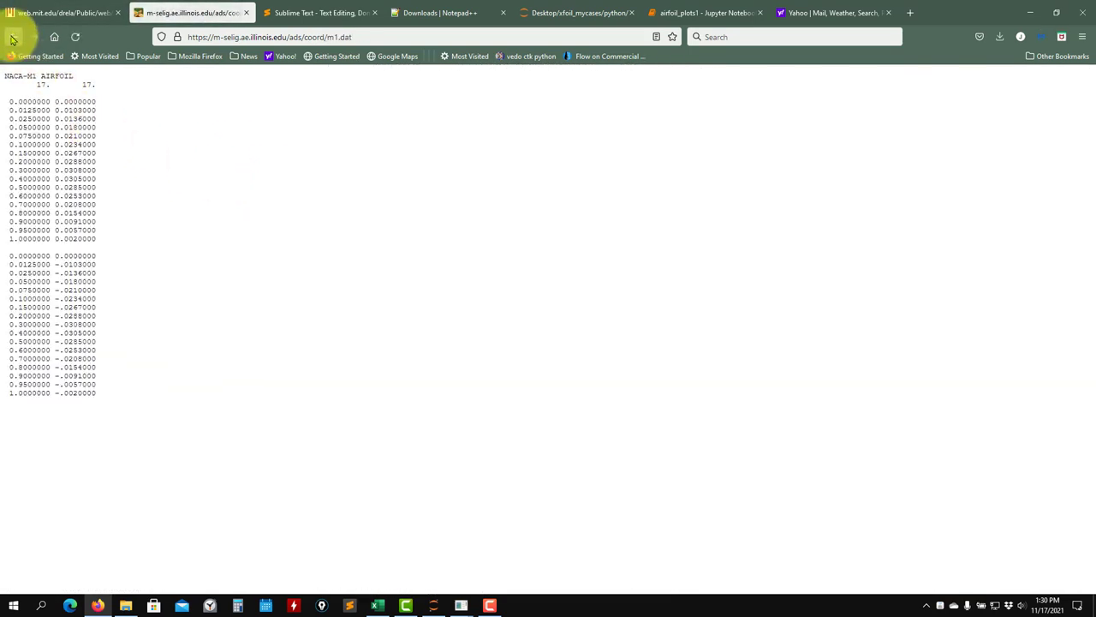
{"action": "left_click", "coordinate": [13, 36]}
{"action": "left_click_drag", "start_coordinate": [1090, 427], "coordinate": [1091, 162]}
{"action": "scroll", "coordinate": [710, 257], "scroll_direction": "up", "scroll_amount": 3}
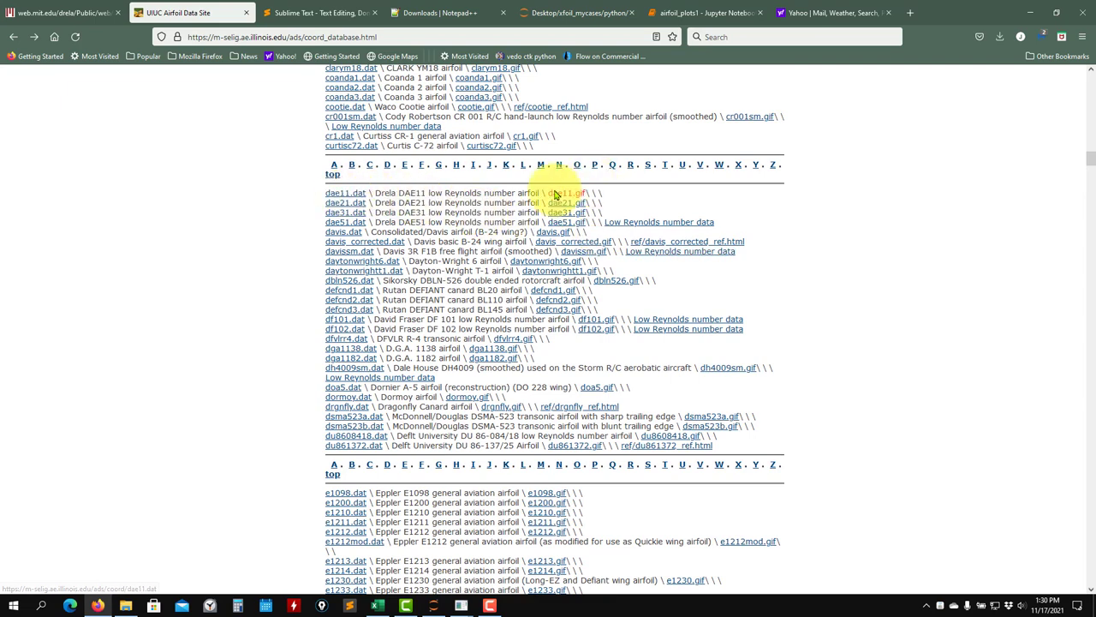
Step: View the dae11.gif plot and dae11.dat coordinates, then bring up the Excel workbook Book1.xlsx
{"action": "left_click", "coordinate": [558, 193]}
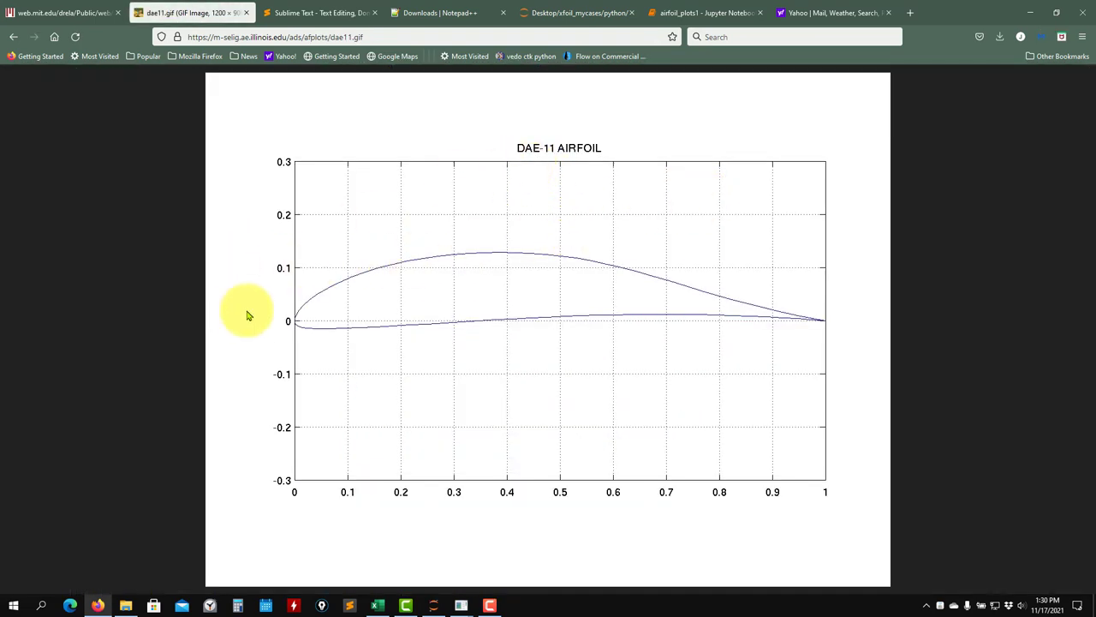
{"action": "left_click", "coordinate": [14, 36]}
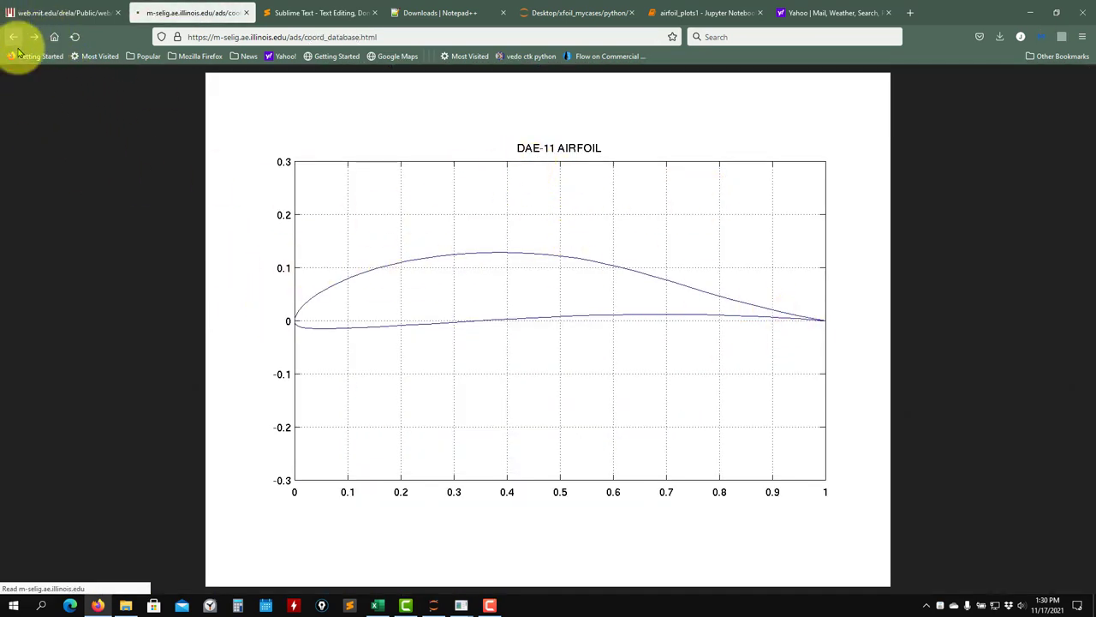
{"action": "left_click", "coordinate": [330, 196]}
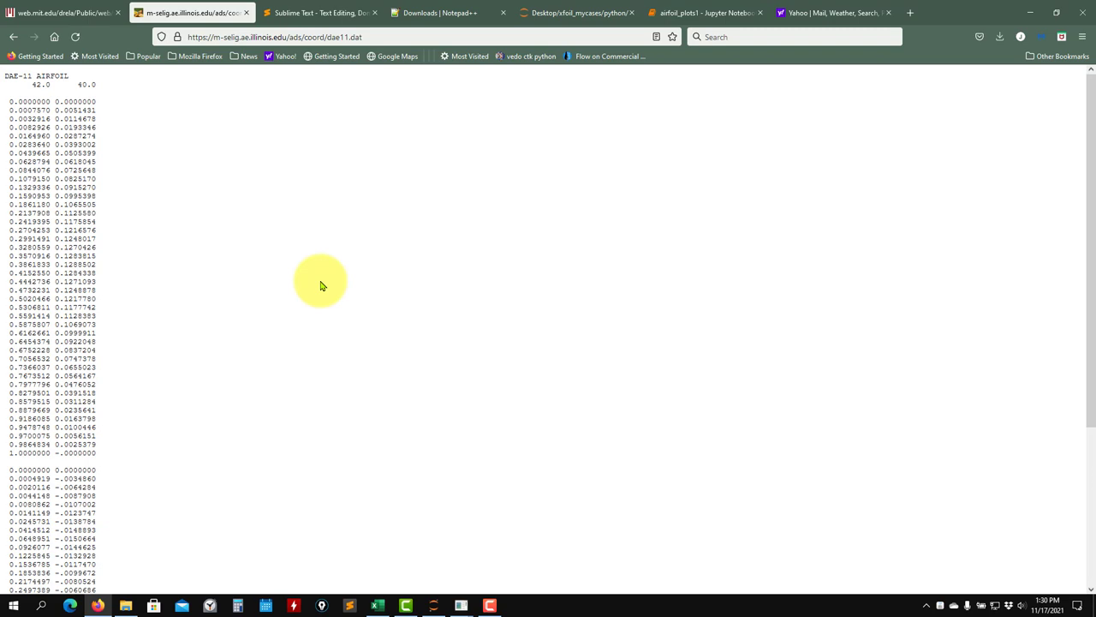
{"action": "left_click", "coordinate": [378, 606]}
Step: Deselect columns C:D and move the DAE-11 airfoil chart up and to the right
{"action": "scroll", "coordinate": [243, 493], "scroll_direction": "up", "scroll_amount": 3}
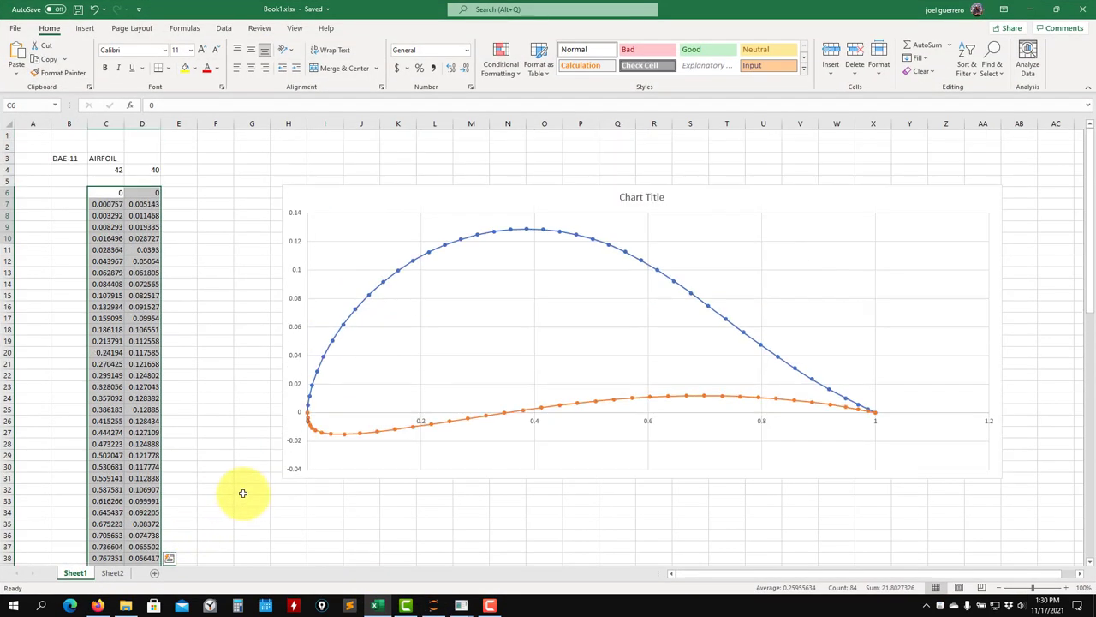
{"action": "scroll", "coordinate": [244, 493], "scroll_direction": "down", "scroll_amount": 10}
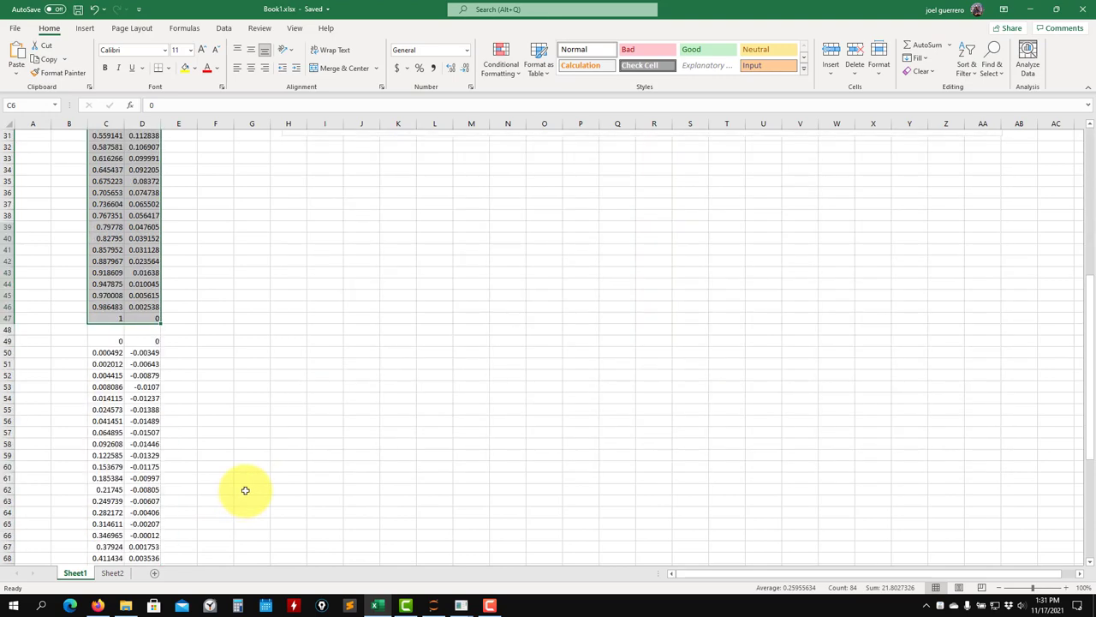
{"action": "scroll", "coordinate": [245, 490], "scroll_direction": "up", "scroll_amount": 10}
{"action": "left_click", "coordinate": [246, 487]}
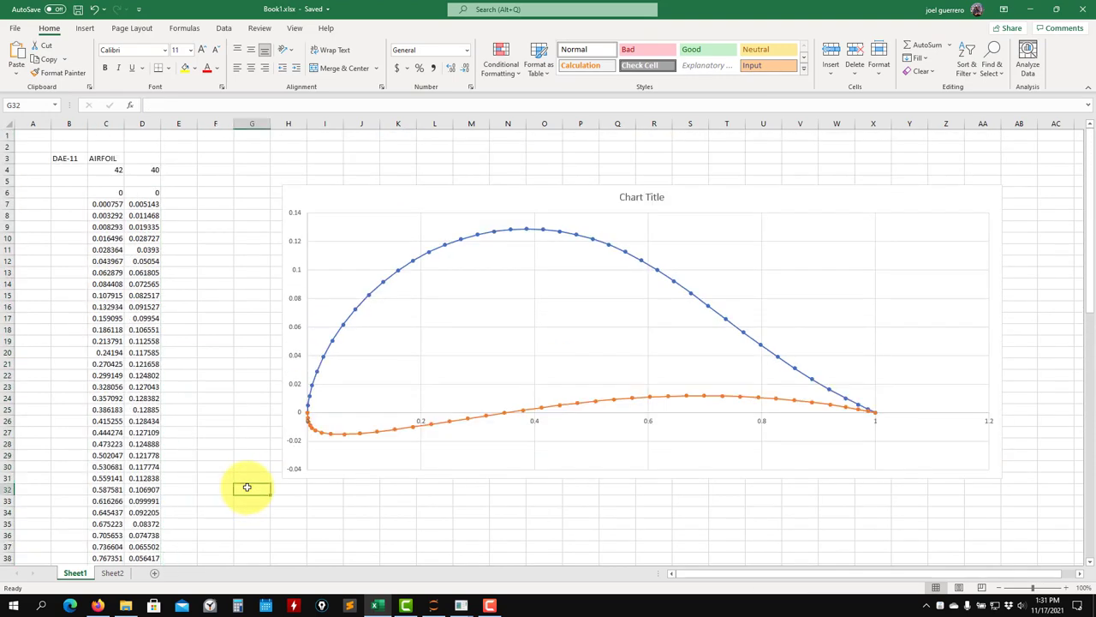
{"action": "left_click_drag", "start_coordinate": [356, 195], "coordinate": [382, 165]}
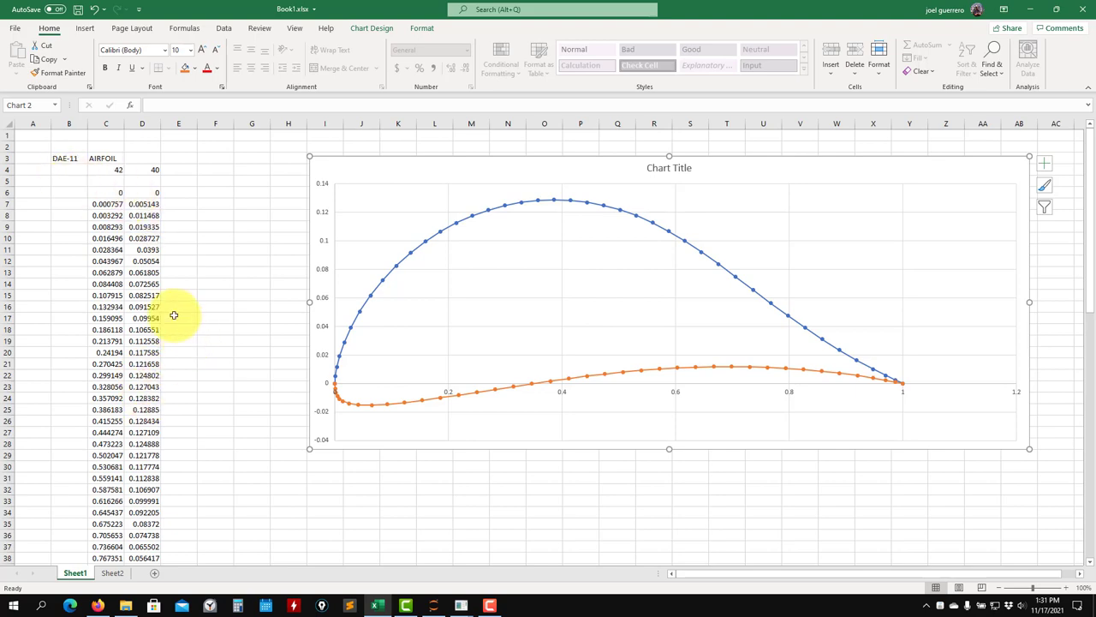
Step: Check the coordinate values in cells C43 and D46
{"action": "scroll", "coordinate": [168, 310], "scroll_direction": "down", "scroll_amount": 11}
{"action": "left_click", "coordinate": [106, 238]}
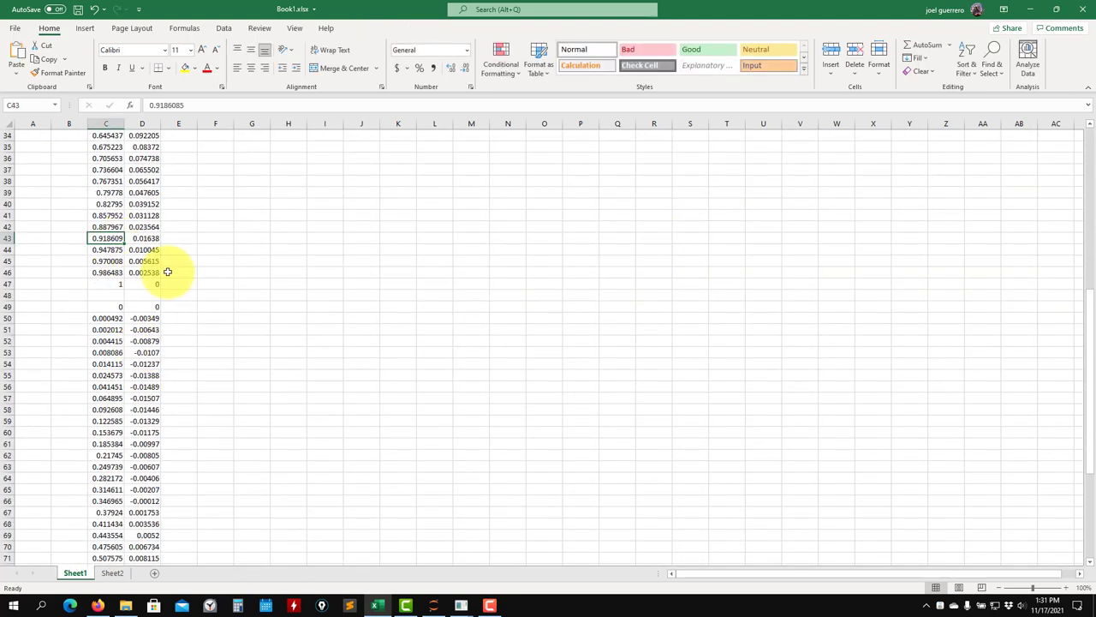
{"action": "left_click", "coordinate": [168, 271]}
{"action": "scroll", "coordinate": [171, 282], "scroll_direction": "up", "scroll_amount": 11}
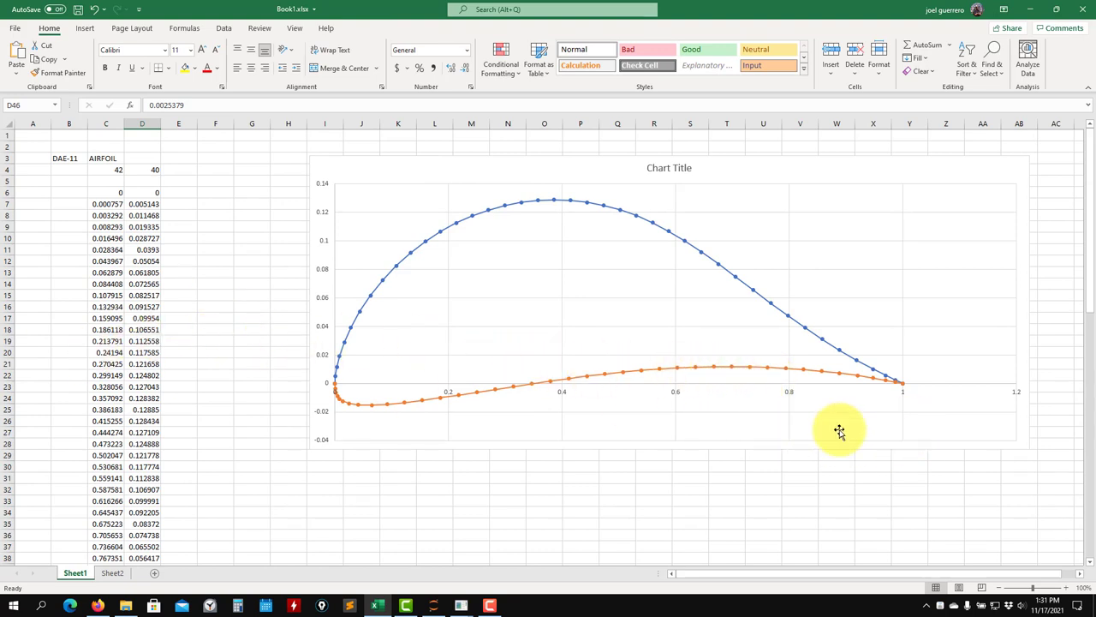
{"action": "mouse_move", "coordinate": [906, 388]}
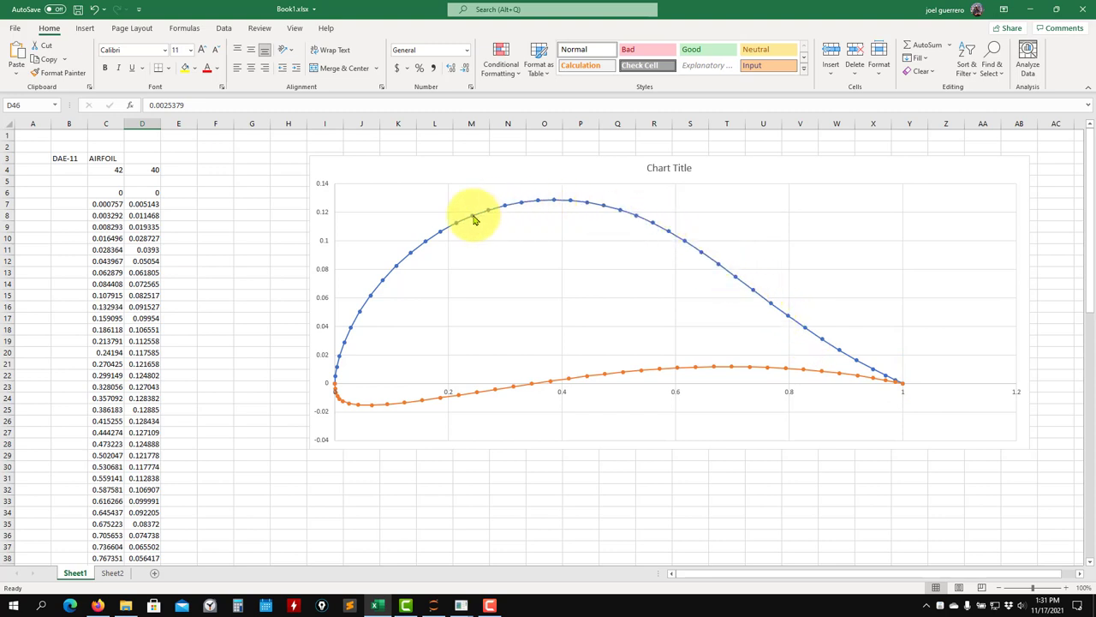
{"action": "mouse_move", "coordinate": [335, 386]}
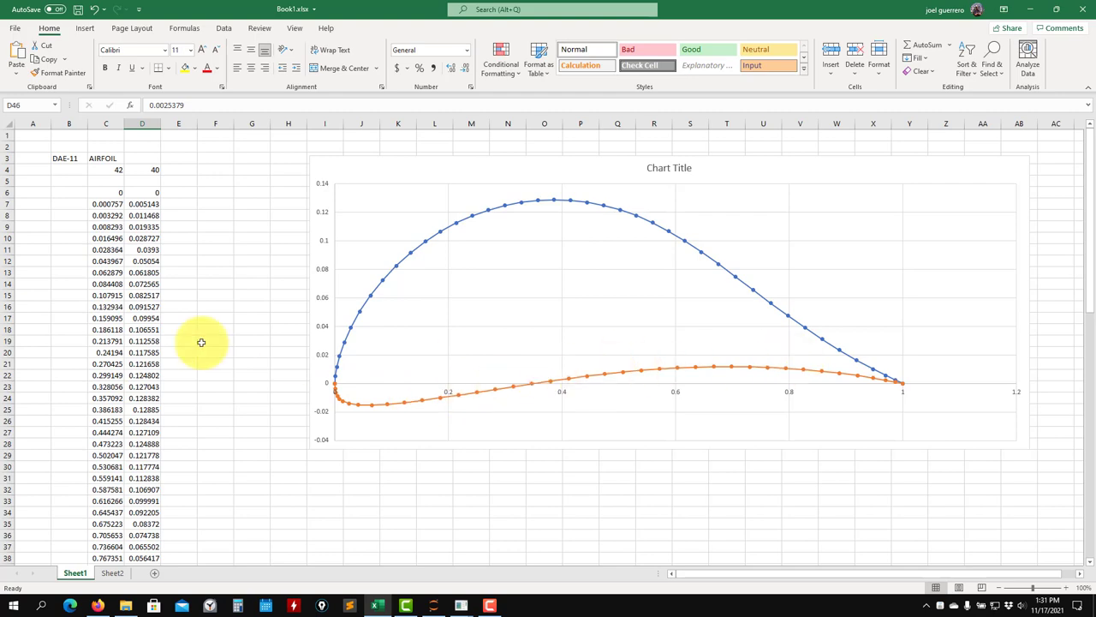
Step: Select the upper-surface coordinates in columns C and D starting at cell C6
{"action": "scroll", "coordinate": [73, 333], "scroll_direction": "down", "scroll_amount": 7}
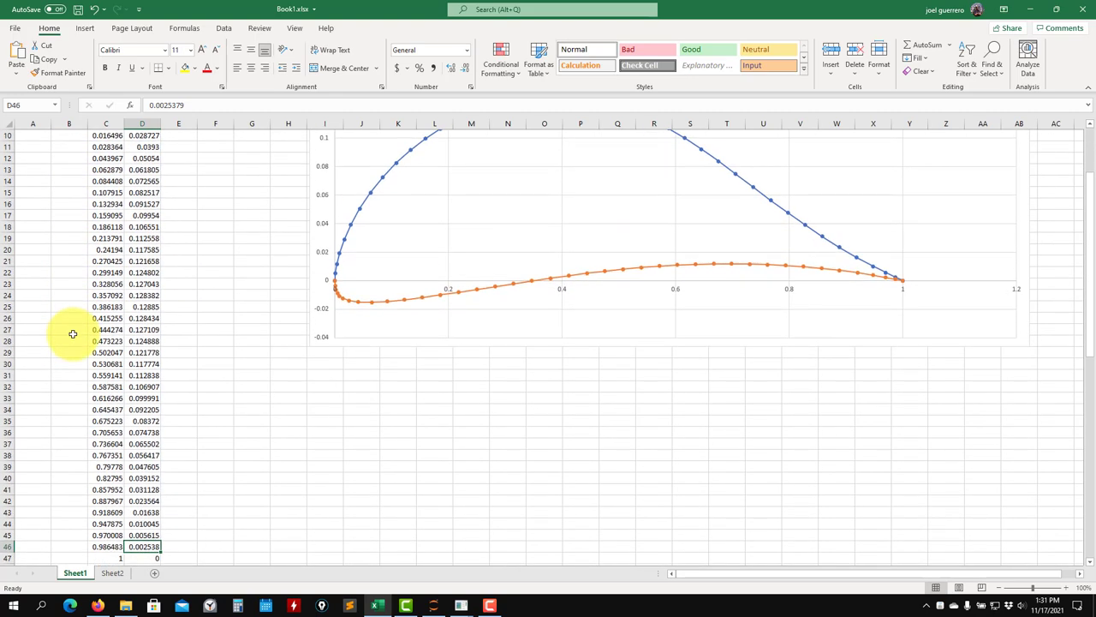
{"action": "scroll", "coordinate": [73, 333], "scroll_direction": "down", "scroll_amount": 4}
{"action": "scroll", "coordinate": [140, 370], "scroll_direction": "up", "scroll_amount": 11}
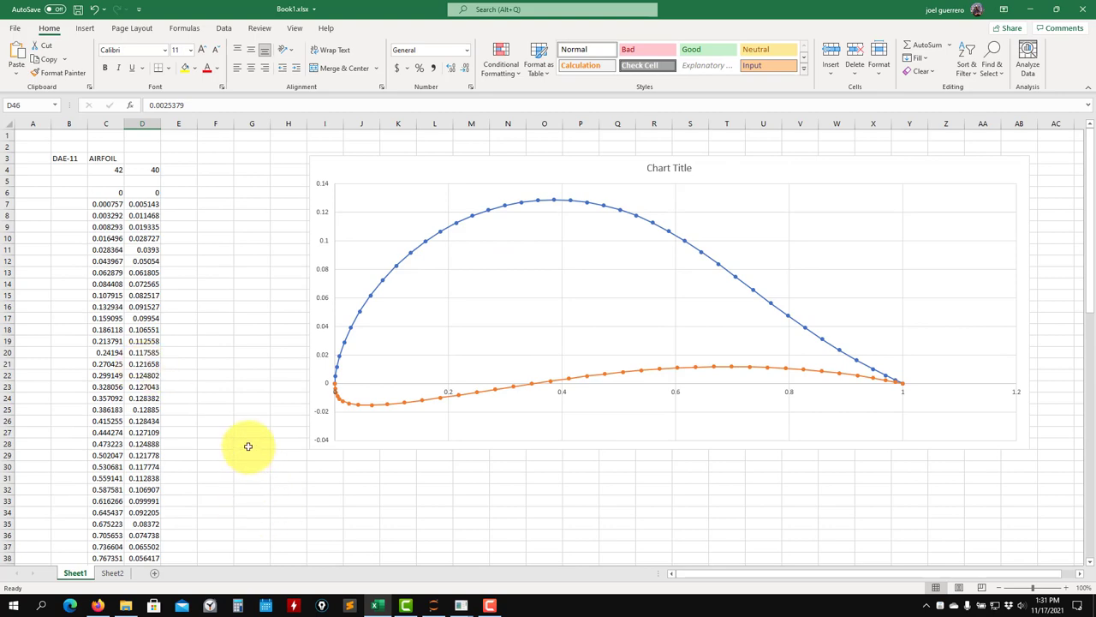
{"action": "scroll", "coordinate": [185, 301], "scroll_direction": "down", "scroll_amount": 8}
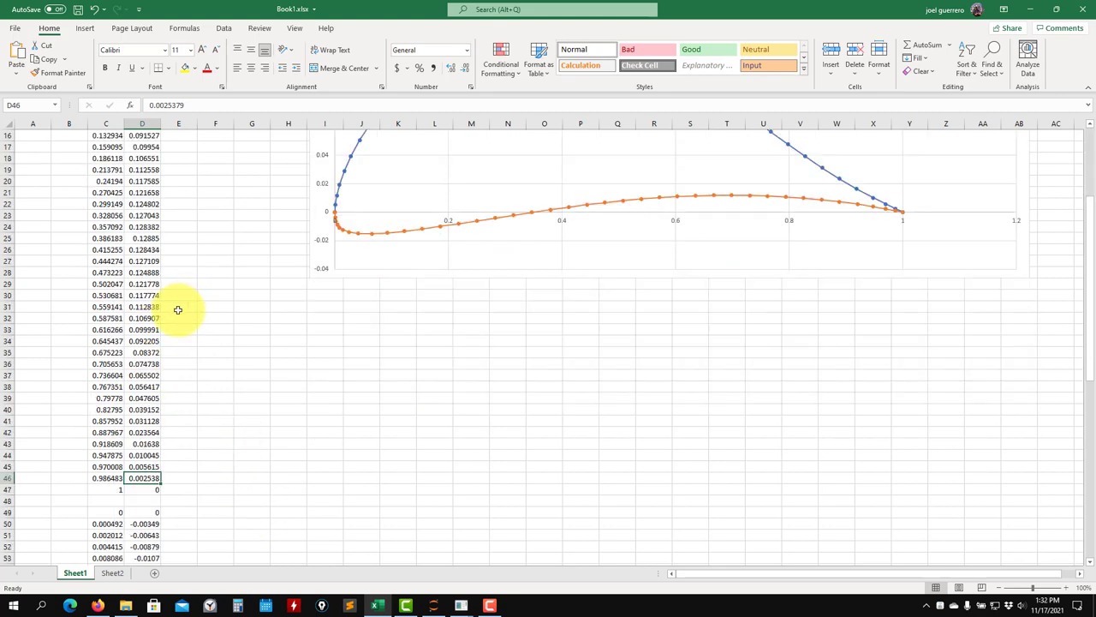
{"action": "scroll", "coordinate": [184, 323], "scroll_direction": "up", "scroll_amount": 8}
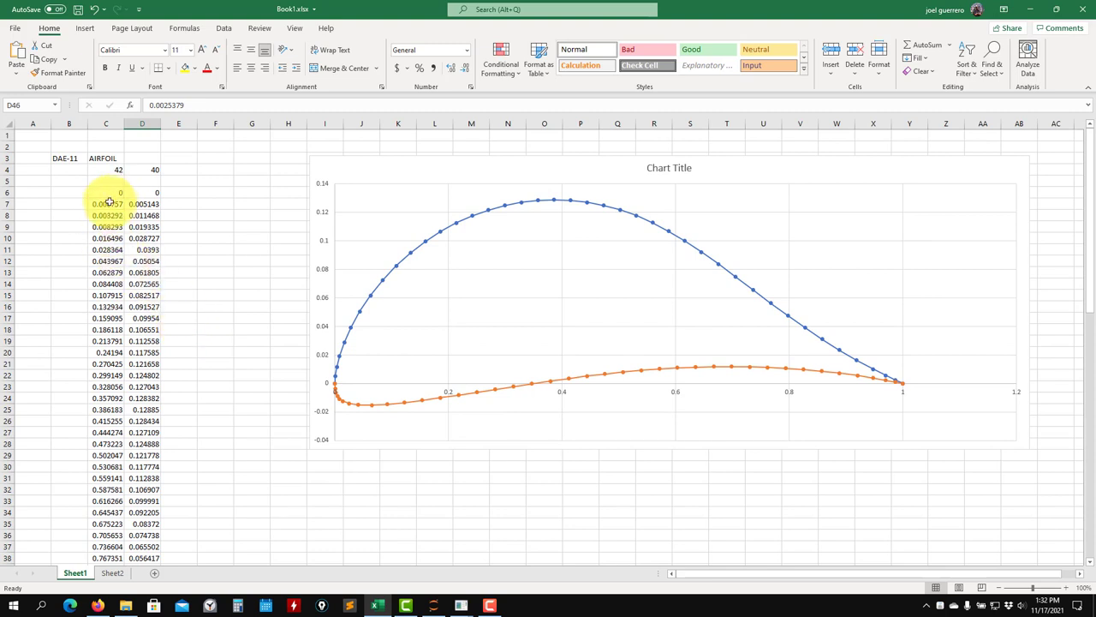
{"action": "scroll", "coordinate": [112, 206], "scroll_direction": "down", "scroll_amount": 9}
{"action": "scroll", "coordinate": [317, 342], "scroll_direction": "up", "scroll_amount": 8}
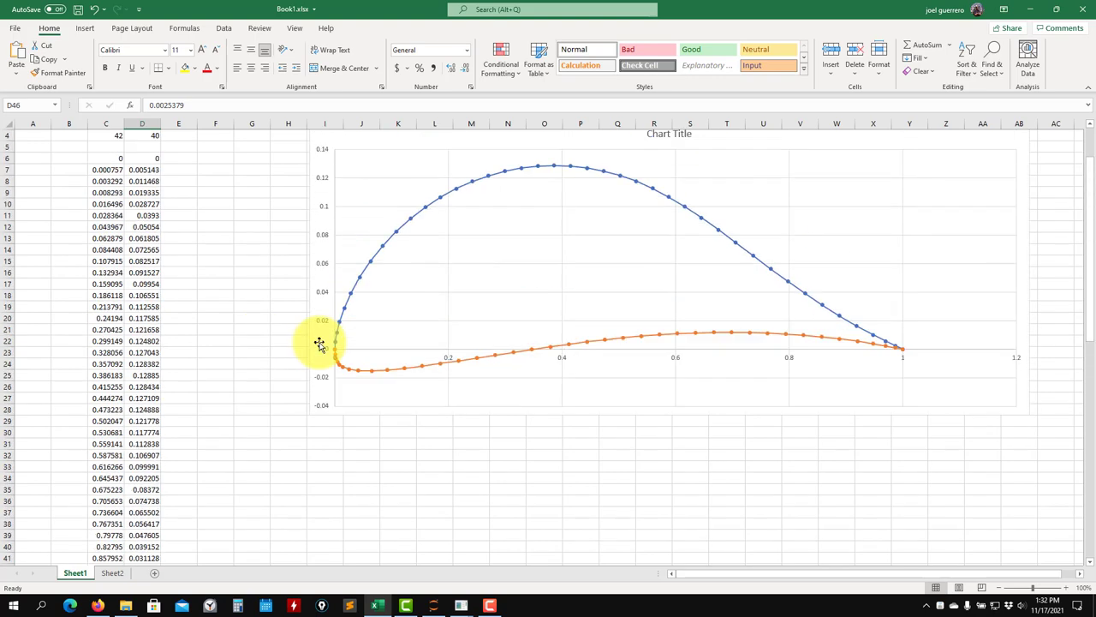
{"action": "left_click", "coordinate": [112, 158]}
{"action": "left_click_drag", "start_coordinate": [138, 155], "coordinate": [139, 543]}
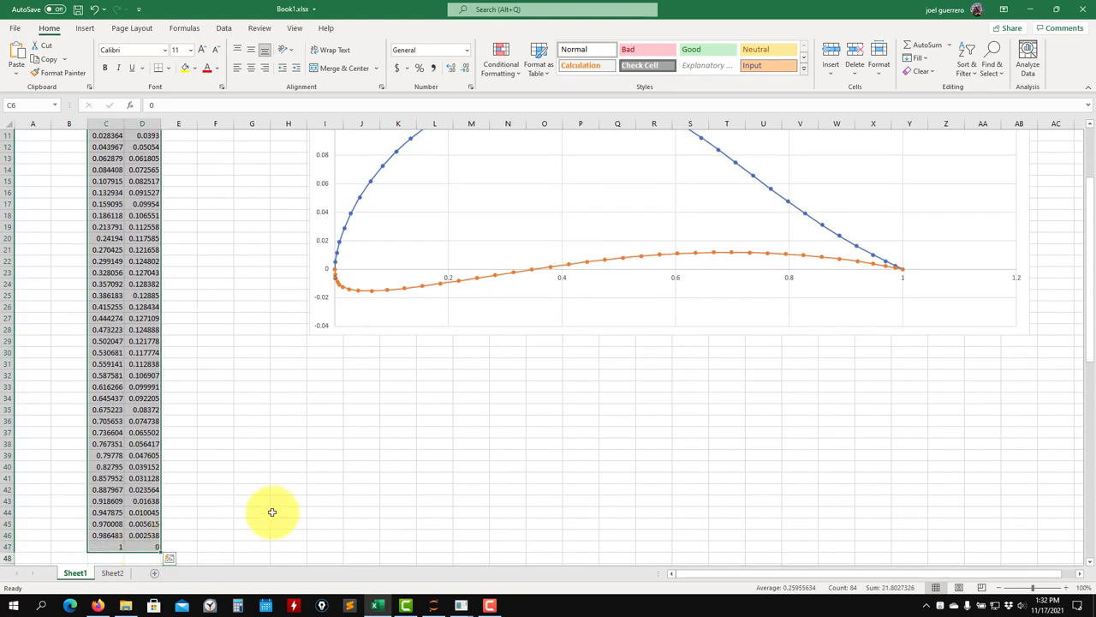
Step: Select the lower-surface coordinates from C50 downward
{"action": "scroll", "coordinate": [374, 345], "scroll_direction": "down", "scroll_amount": 6}
{"action": "left_click_drag", "start_coordinate": [107, 375], "coordinate": [140, 553]}
{"action": "scroll", "coordinate": [292, 445], "scroll_direction": "up", "scroll_amount": 9}
{"action": "scroll", "coordinate": [293, 445], "scroll_direction": "up", "scroll_amount": 3}
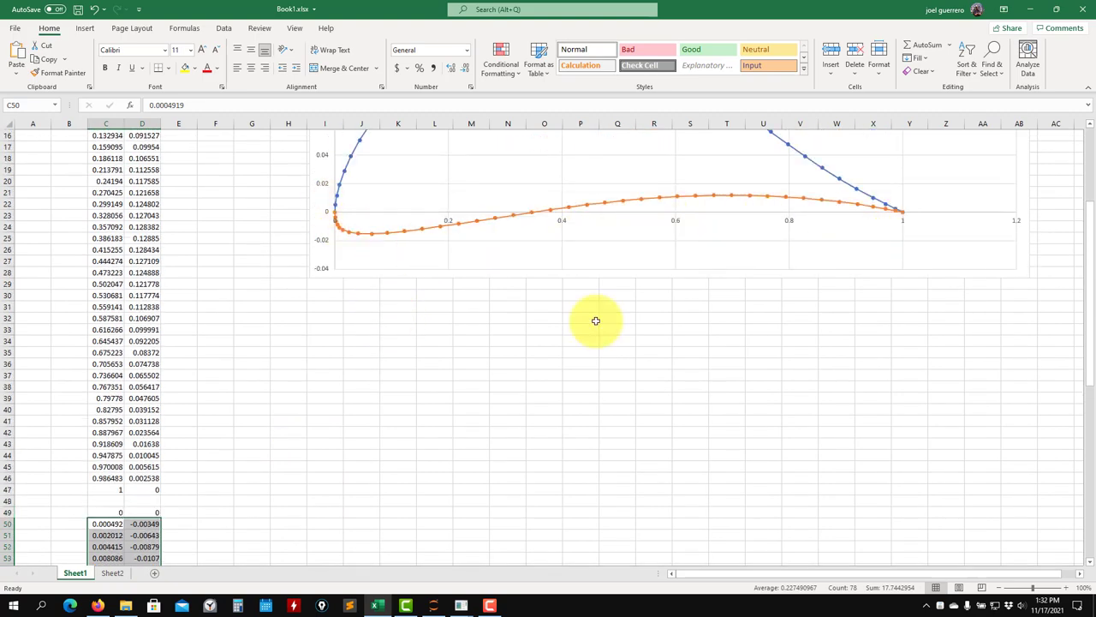
{"action": "scroll", "coordinate": [142, 429], "scroll_direction": "down", "scroll_amount": 18}
{"action": "scroll", "coordinate": [221, 375], "scroll_direction": "up", "scroll_amount": 12}
Step: Clear the range selection and reselect coordinate cells near C6
{"action": "left_click", "coordinate": [262, 304]}
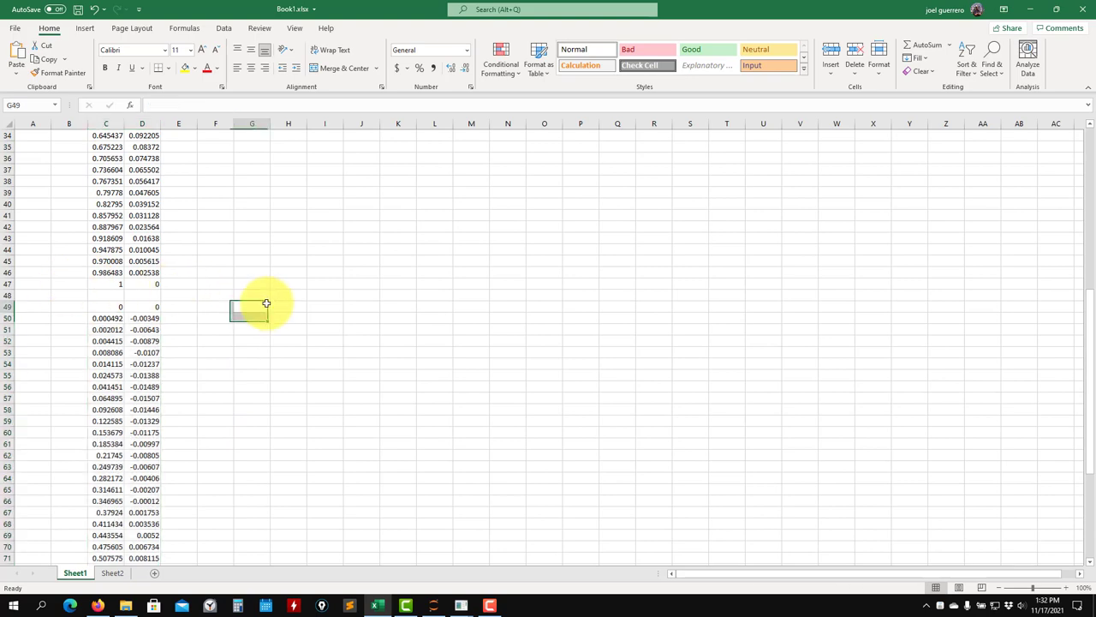
{"action": "left_click_drag", "start_coordinate": [108, 308], "coordinate": [146, 307]}
{"action": "scroll", "coordinate": [346, 350], "scroll_direction": "up", "scroll_amount": 1}
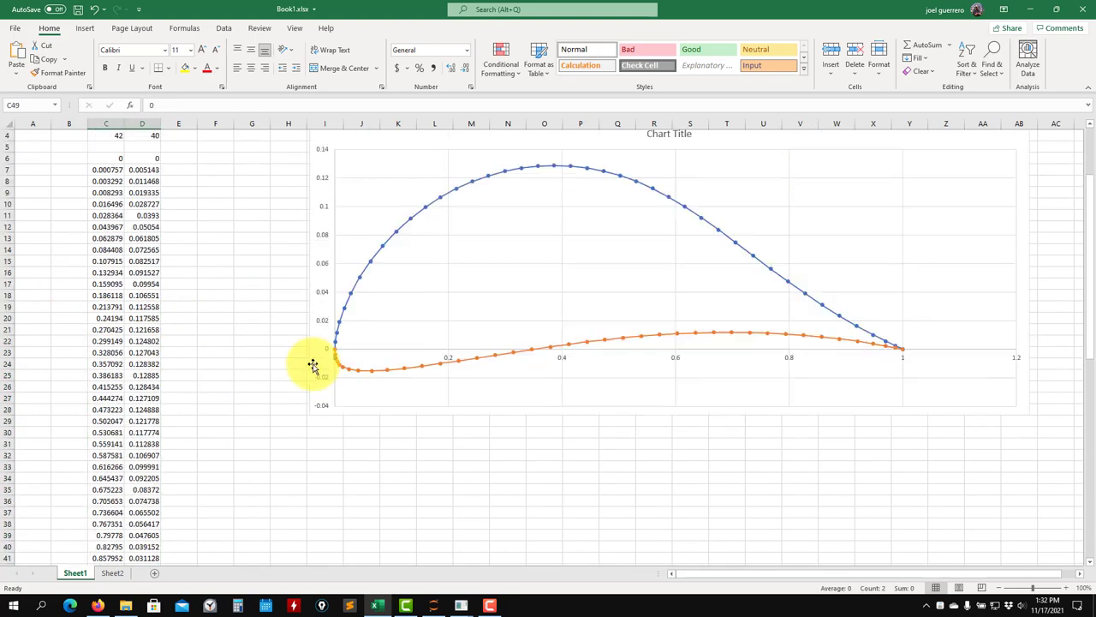
{"action": "left_click_drag", "start_coordinate": [112, 197], "coordinate": [126, 177]}
{"action": "scroll", "coordinate": [140, 521], "scroll_direction": "down", "scroll_amount": 5}
Step: Permanently delete Sheet2 and add a new blank Sheet3
{"action": "key", "text": "ctrl+c"}
{"action": "left_click", "coordinate": [112, 572]}
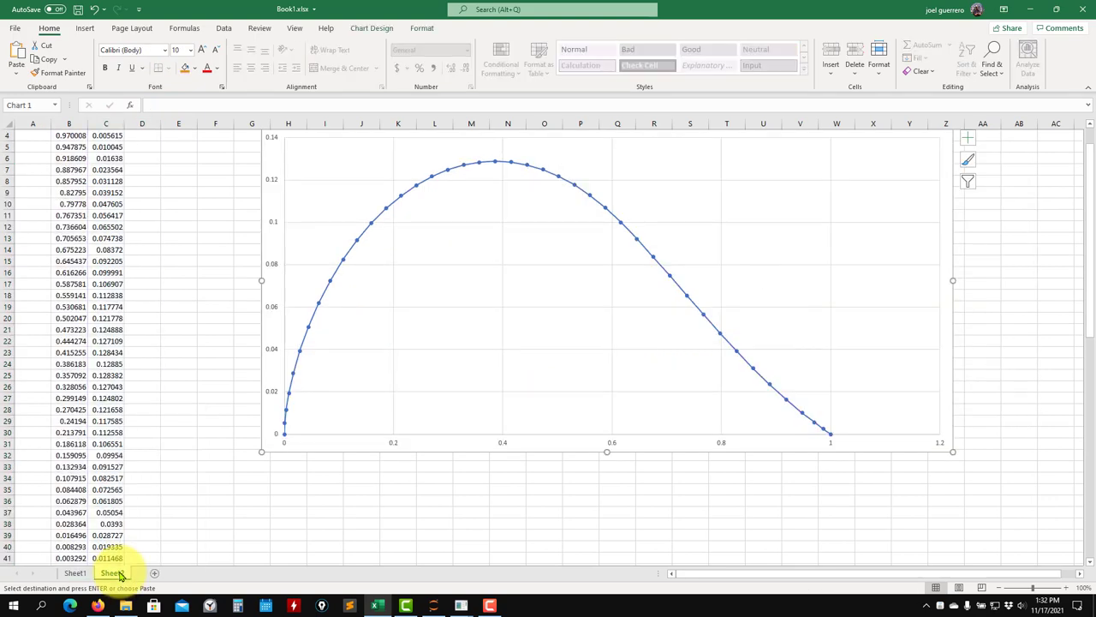
{"action": "right_click", "coordinate": [118, 573]}
{"action": "left_click", "coordinate": [160, 434]}
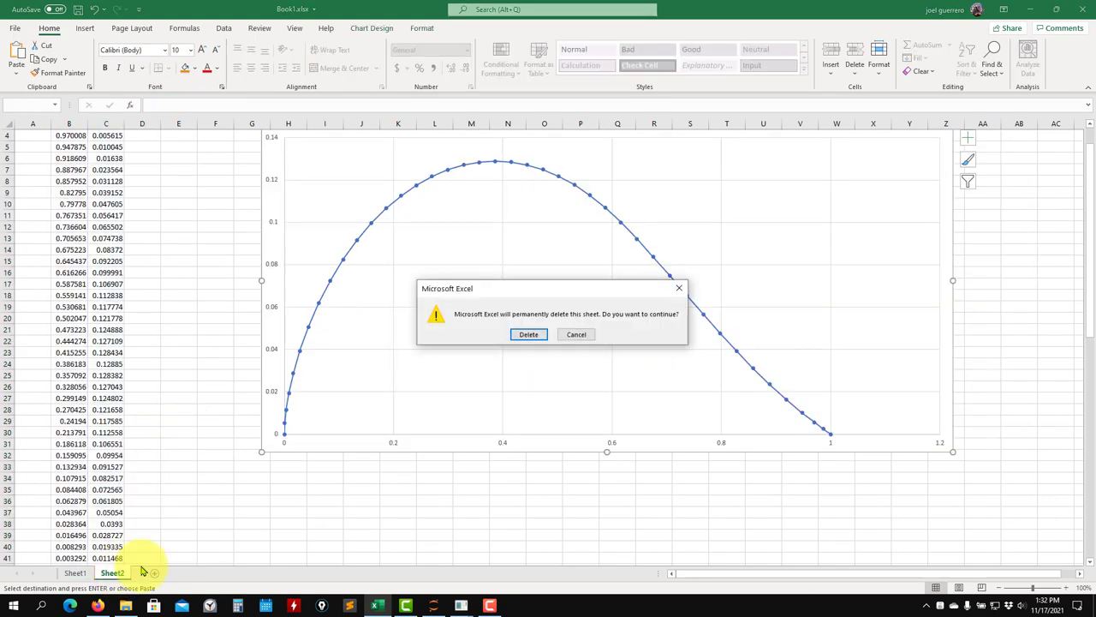
{"action": "left_click", "coordinate": [526, 334]}
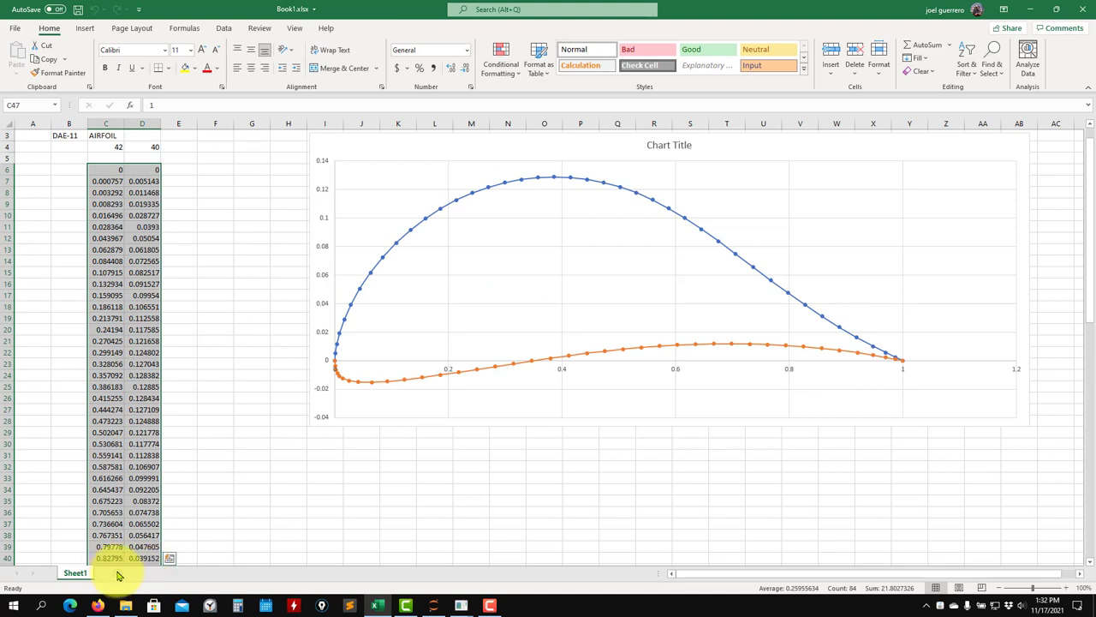
{"action": "left_click", "coordinate": [116, 573]}
Step: Copy upper-surface coordinates C6:D47 from Sheet1 and paste them at B3 on Sheet3
{"action": "left_click", "coordinate": [68, 159]}
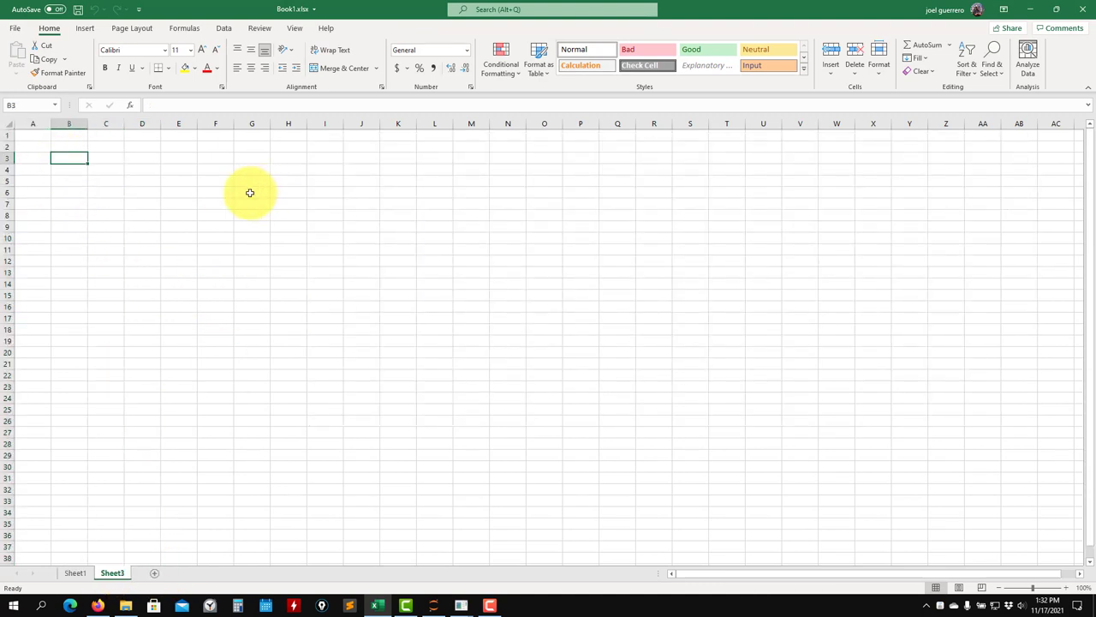
{"action": "left_click", "coordinate": [74, 573]}
{"action": "left_click", "coordinate": [206, 220]}
{"action": "left_click_drag", "start_coordinate": [105, 169], "coordinate": [134, 548]}
{"action": "key", "text": "ctrl+c"}
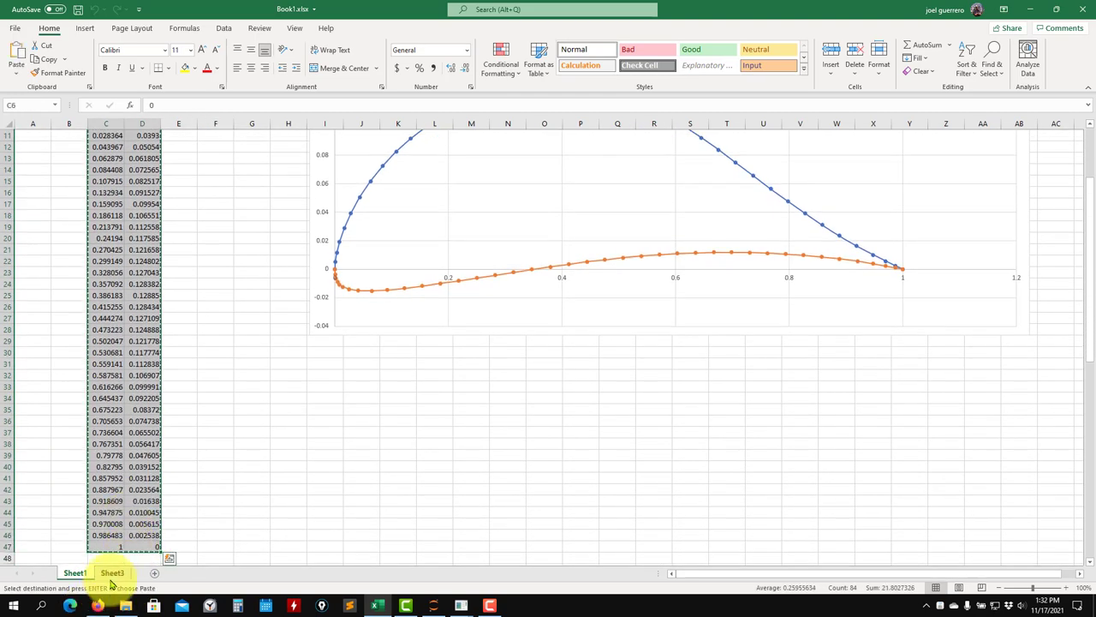
{"action": "left_click", "coordinate": [112, 572]}
{"action": "key", "text": "ctrl+v"}
{"action": "left_click", "coordinate": [179, 203]}
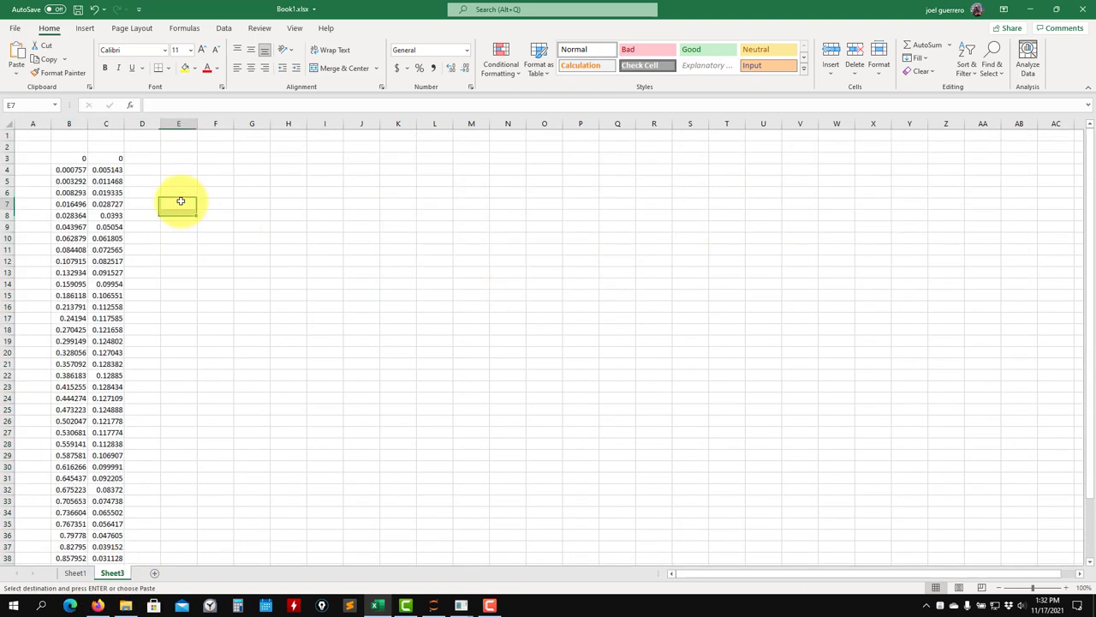
Step: Sort the pasted range B3:C44 from largest to smallest, so x starts at 1
{"action": "scroll", "coordinate": [154, 237], "scroll_direction": "down", "scroll_amount": 1}
{"action": "scroll", "coordinate": [154, 252], "scroll_direction": "up", "scroll_amount": 1}
{"action": "left_click", "coordinate": [82, 159]}
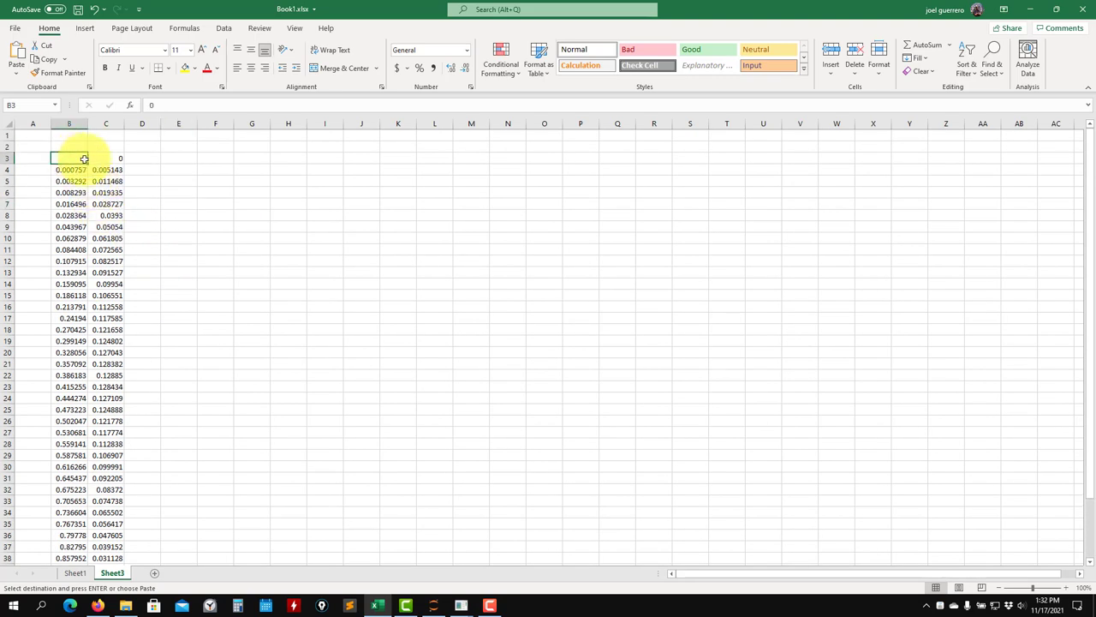
{"action": "left_click_drag", "start_coordinate": [99, 165], "coordinate": [111, 548]}
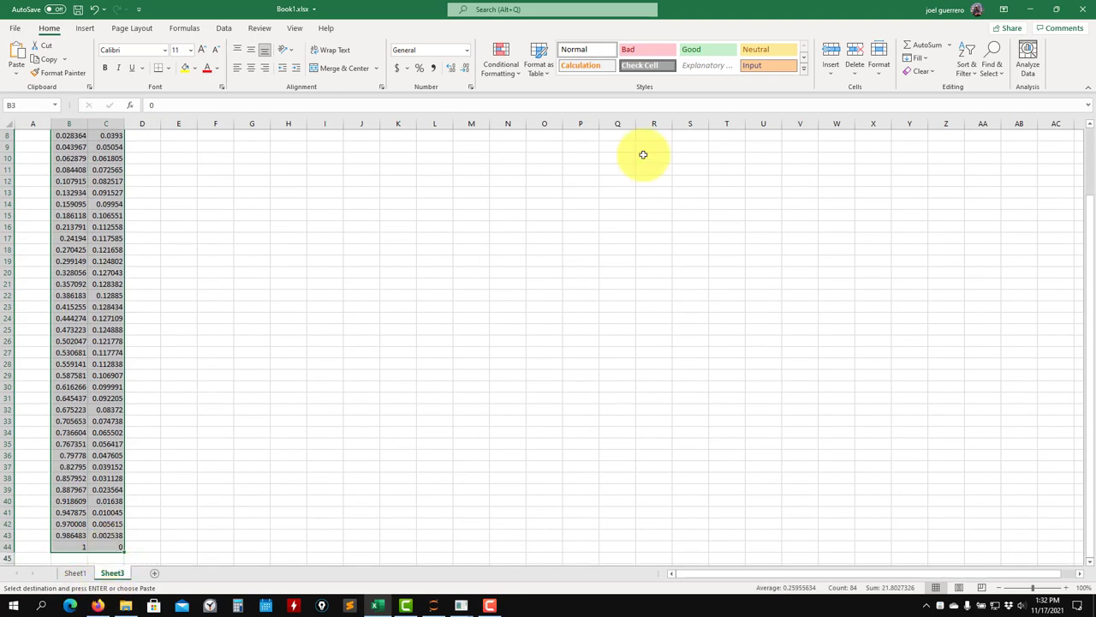
{"action": "left_click", "coordinate": [971, 69]}
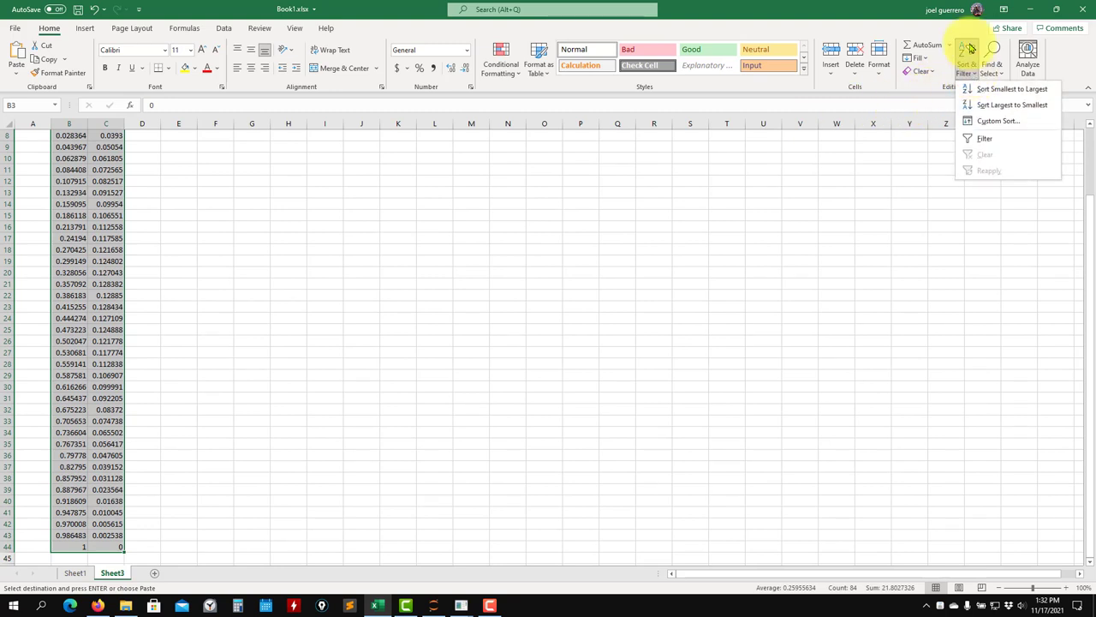
{"action": "left_click", "coordinate": [1002, 104]}
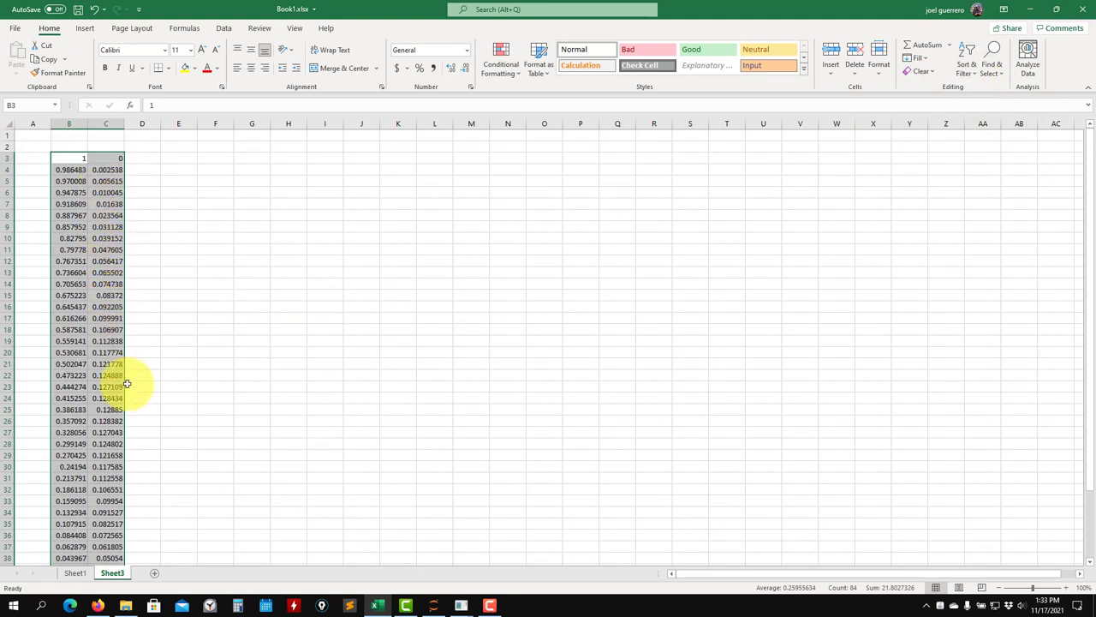
Step: Copy lower-surface coordinates C49:D82 from Sheet1 and paste them at B45 on Sheet3
{"action": "scroll", "coordinate": [177, 406], "scroll_direction": "down", "scroll_amount": 4}
{"action": "left_click", "coordinate": [75, 572]}
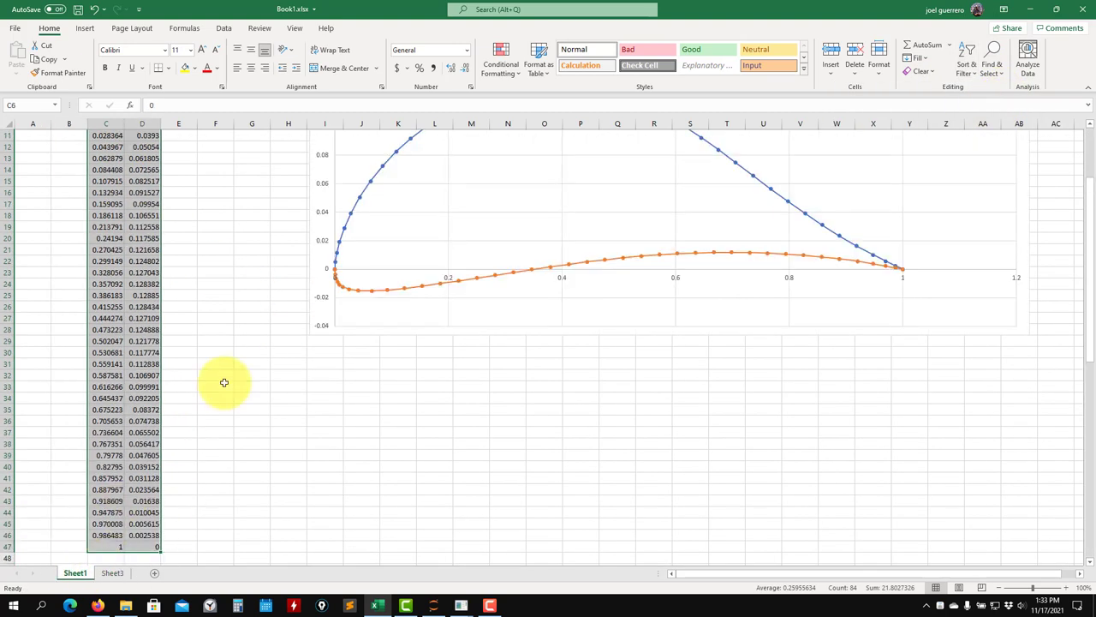
{"action": "scroll", "coordinate": [224, 381], "scroll_direction": "down", "scroll_amount": 5}
{"action": "scroll", "coordinate": [227, 381], "scroll_direction": "down", "scroll_amount": 3}
{"action": "left_click_drag", "start_coordinate": [111, 299], "coordinate": [149, 543]}
{"action": "key", "text": "ctrl+c"}
{"action": "left_click", "coordinate": [114, 570]}
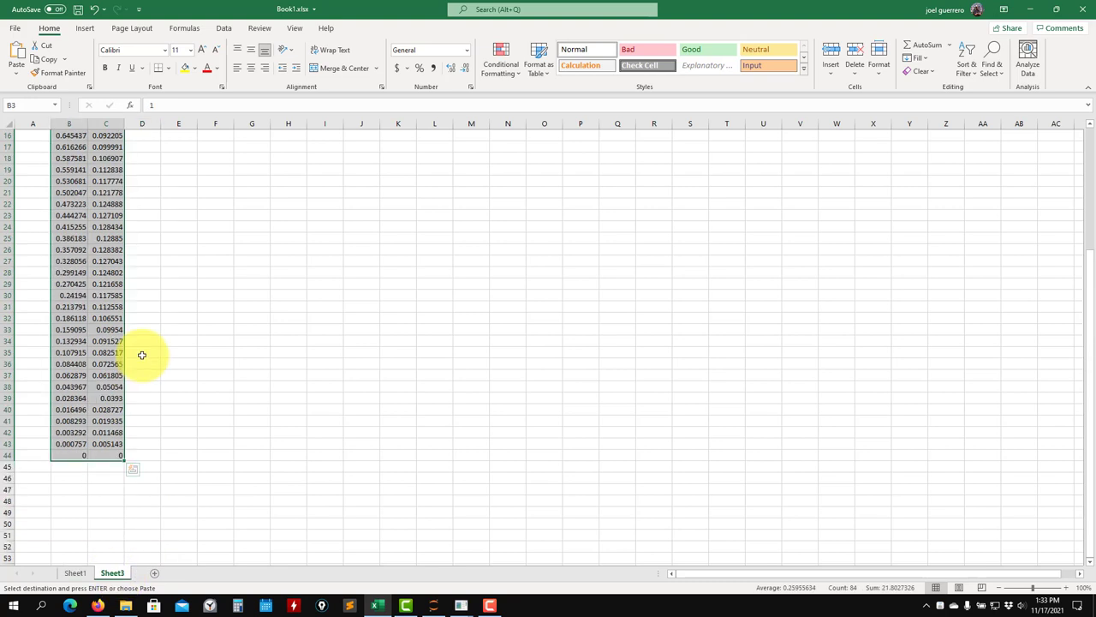
{"action": "left_click", "coordinate": [71, 464]}
{"action": "key", "text": "ctrl+v"}
Step: Delete row 44, the duplicated 0, 0 coordinate row
{"action": "scroll", "coordinate": [282, 460], "scroll_direction": "down", "scroll_amount": 3}
{"action": "left_click", "coordinate": [251, 453]}
{"action": "scroll", "coordinate": [175, 396], "scroll_direction": "down", "scroll_amount": 15}
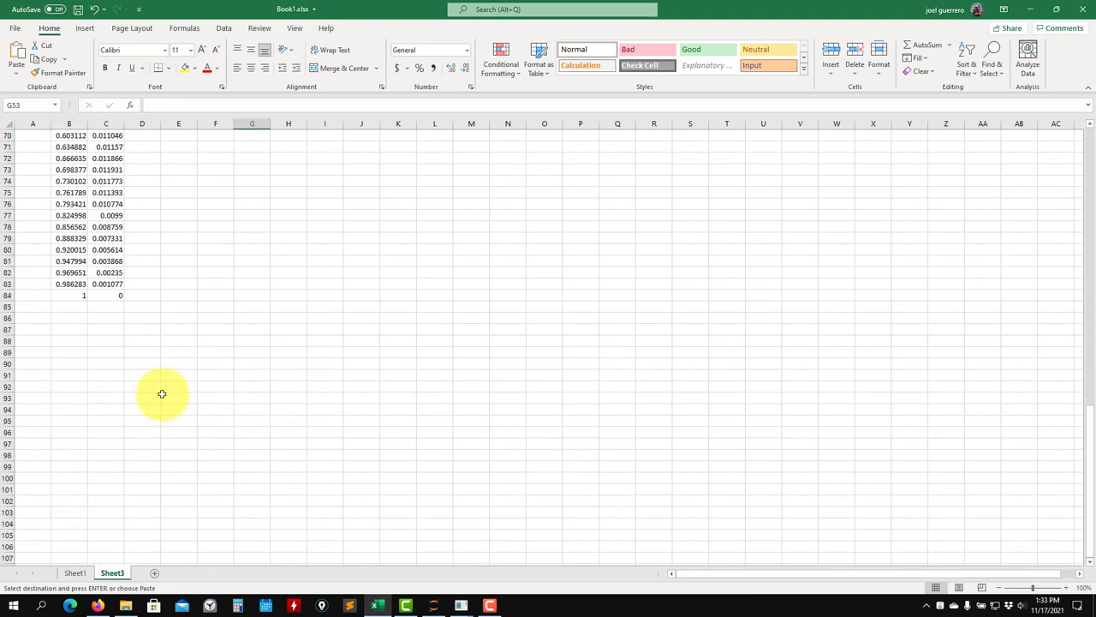
{"action": "scroll", "coordinate": [74, 311], "scroll_direction": "up", "scroll_amount": 13}
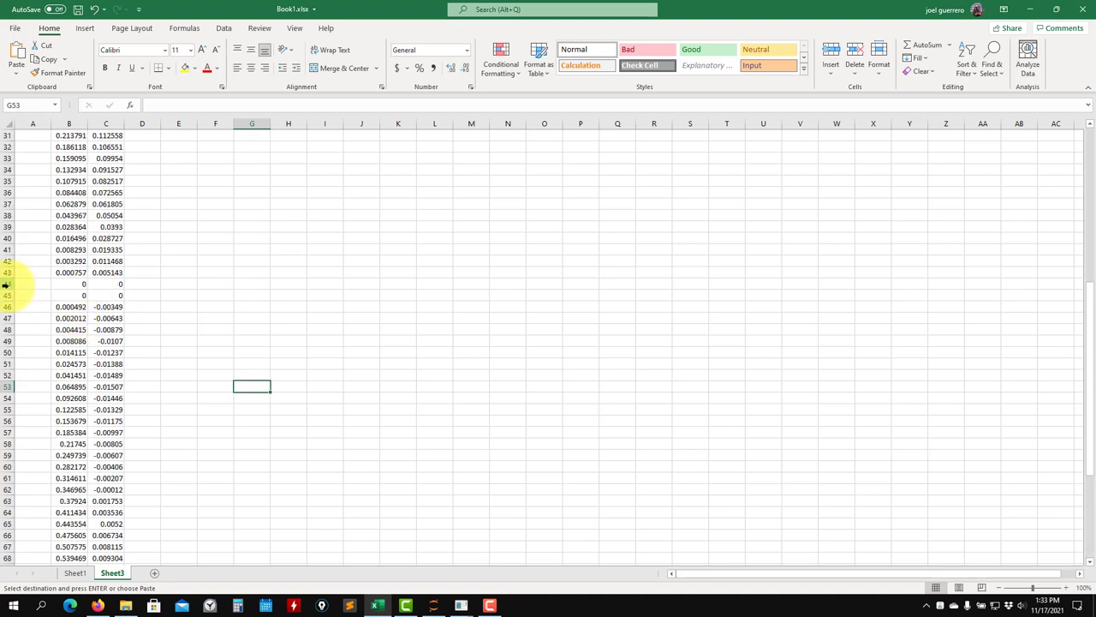
{"action": "left_click", "coordinate": [6, 284]}
{"action": "right_click", "coordinate": [6, 283]}
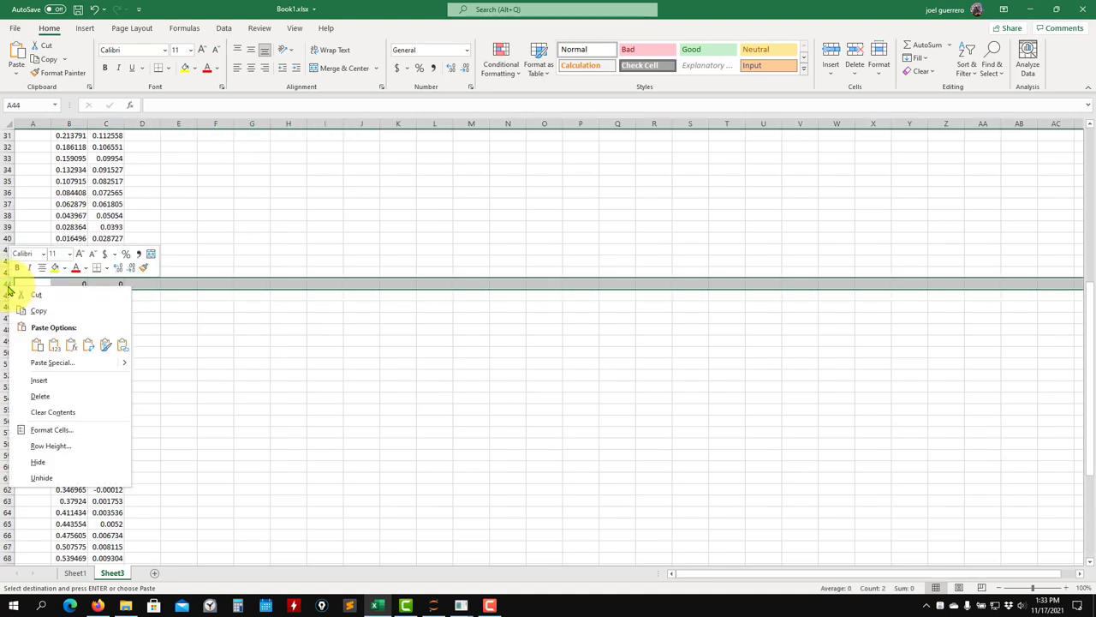
{"action": "left_click", "coordinate": [49, 397]}
{"action": "scroll", "coordinate": [257, 337], "scroll_direction": "up", "scroll_amount": 10}
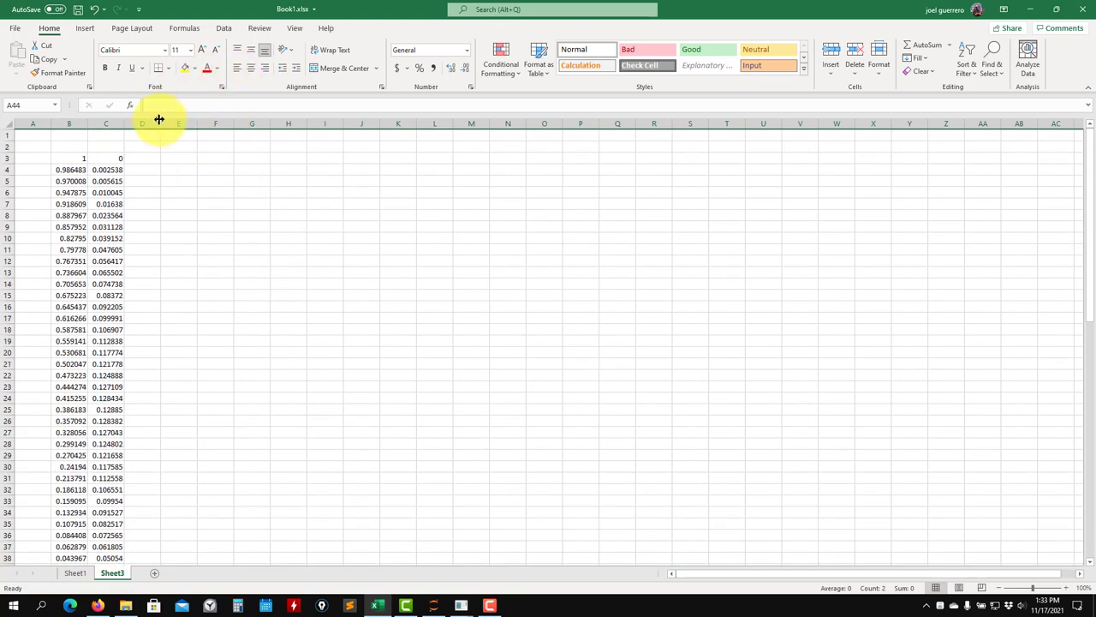
Step: Insert a scatter chart, move it beside the data in columns I–P, and enlarge it
{"action": "left_click", "coordinate": [86, 28]}
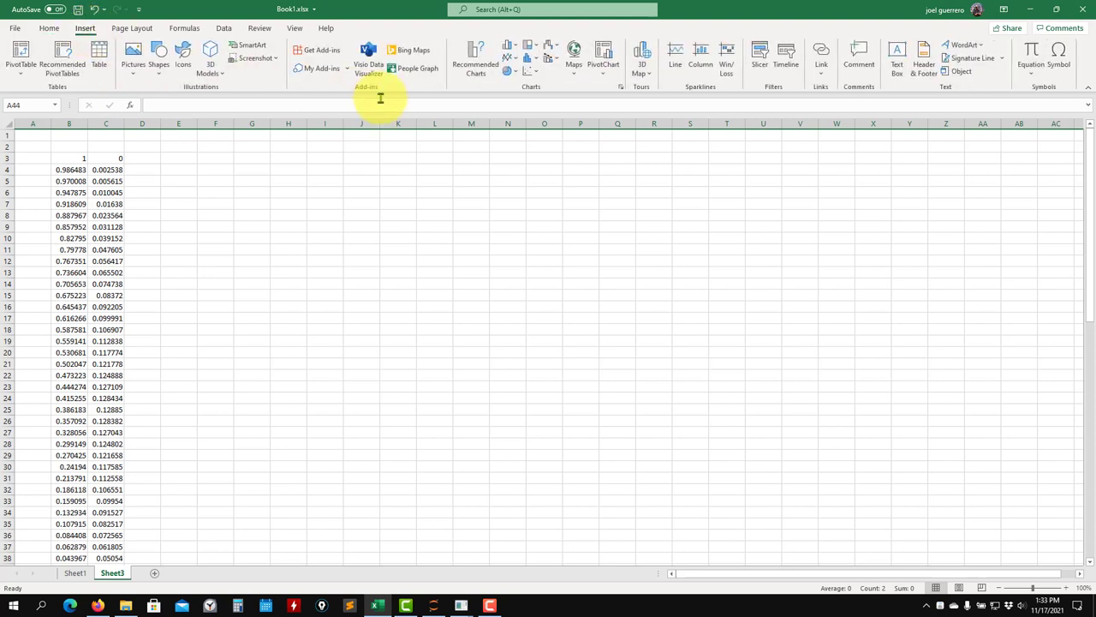
{"action": "left_click", "coordinate": [536, 74]}
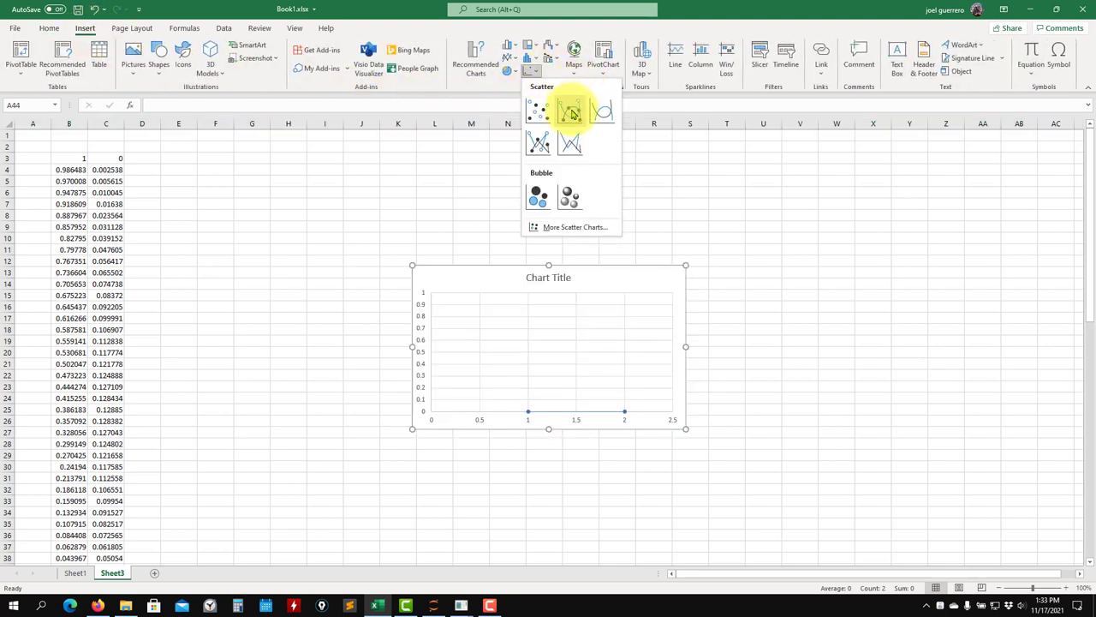
{"action": "left_click", "coordinate": [549, 144]}
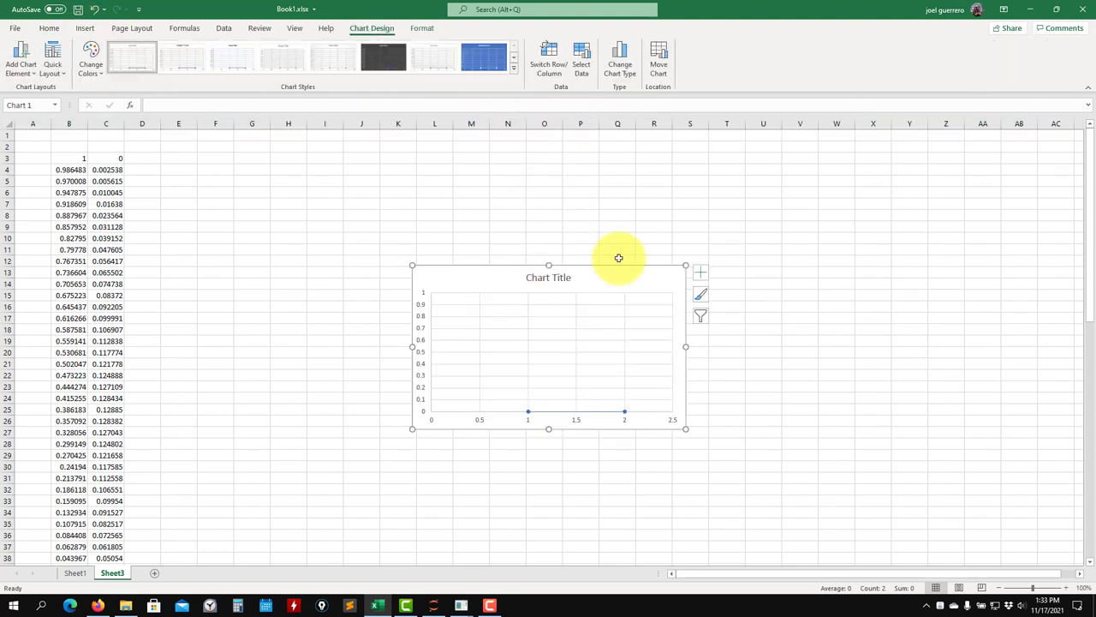
{"action": "key", "text": "Delete"}
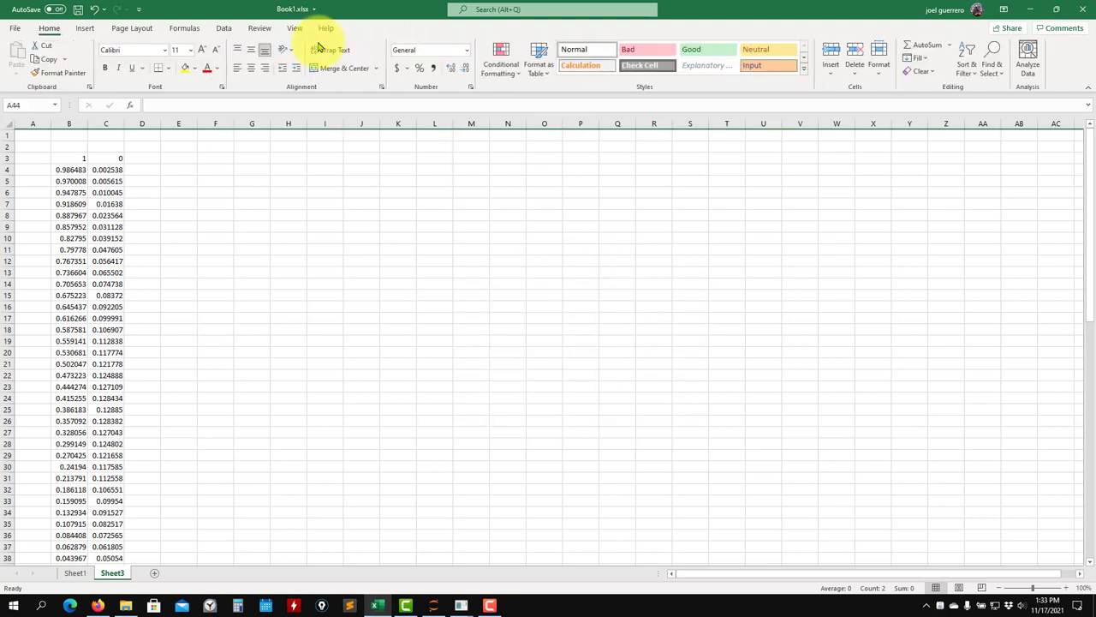
{"action": "left_click", "coordinate": [84, 28]}
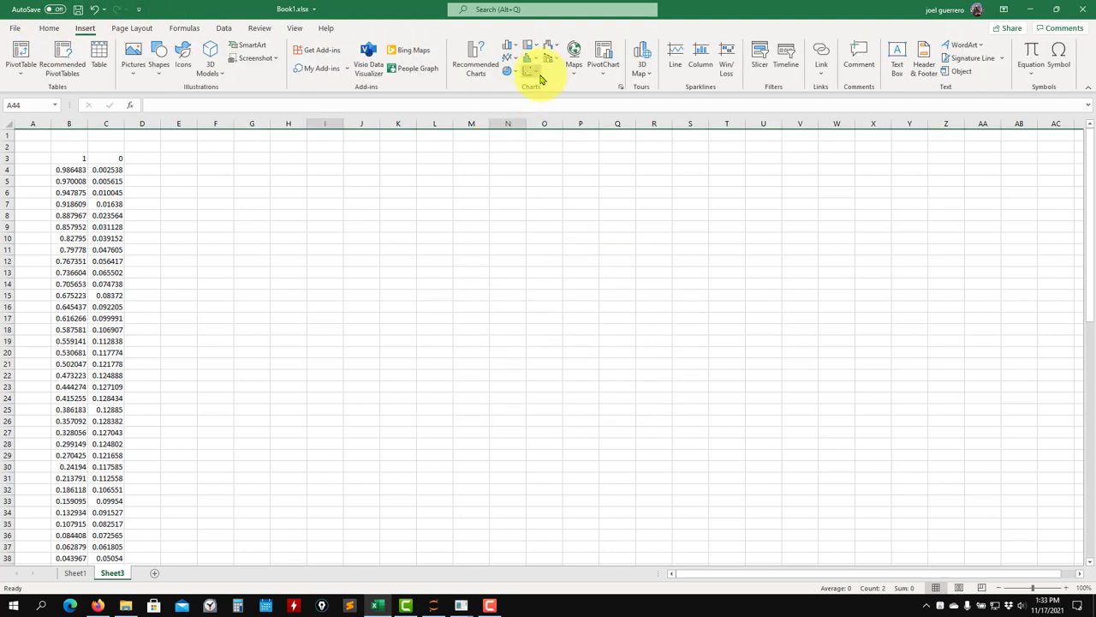
{"action": "left_click", "coordinate": [539, 76]}
{"action": "left_click", "coordinate": [545, 143]}
{"action": "left_click_drag", "start_coordinate": [608, 261], "coordinate": [516, 143]}
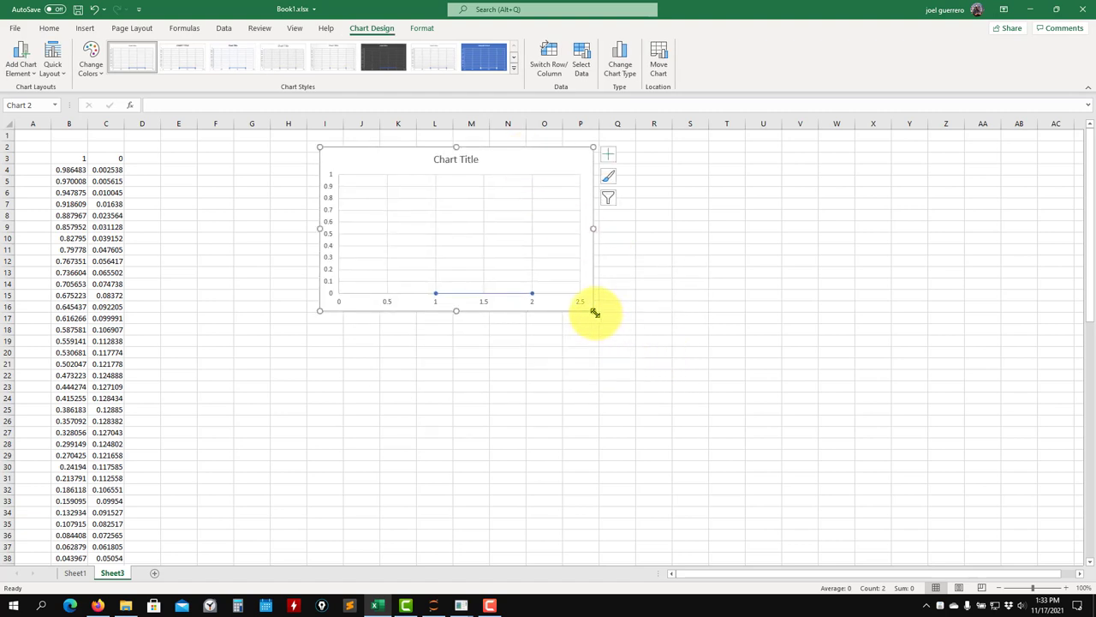
{"action": "left_click_drag", "start_coordinate": [593, 312], "coordinate": [868, 518]}
Step: Set the chart's Series1 X values to B3:B44 and Y values to C3:C44
{"action": "right_click", "coordinate": [435, 158]}
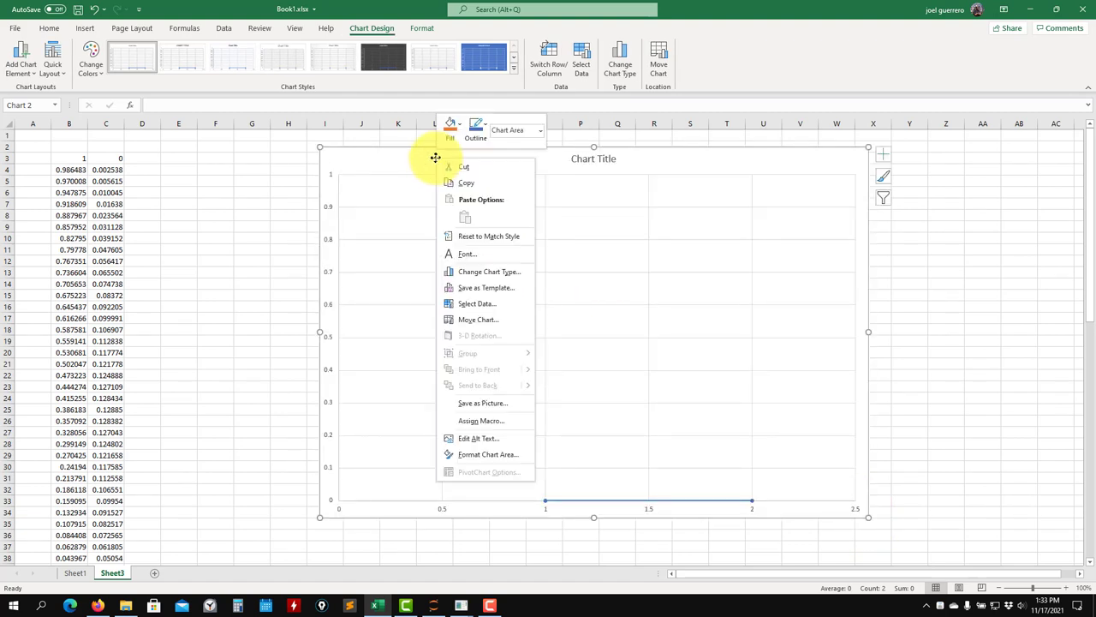
{"action": "left_click", "coordinate": [477, 304]}
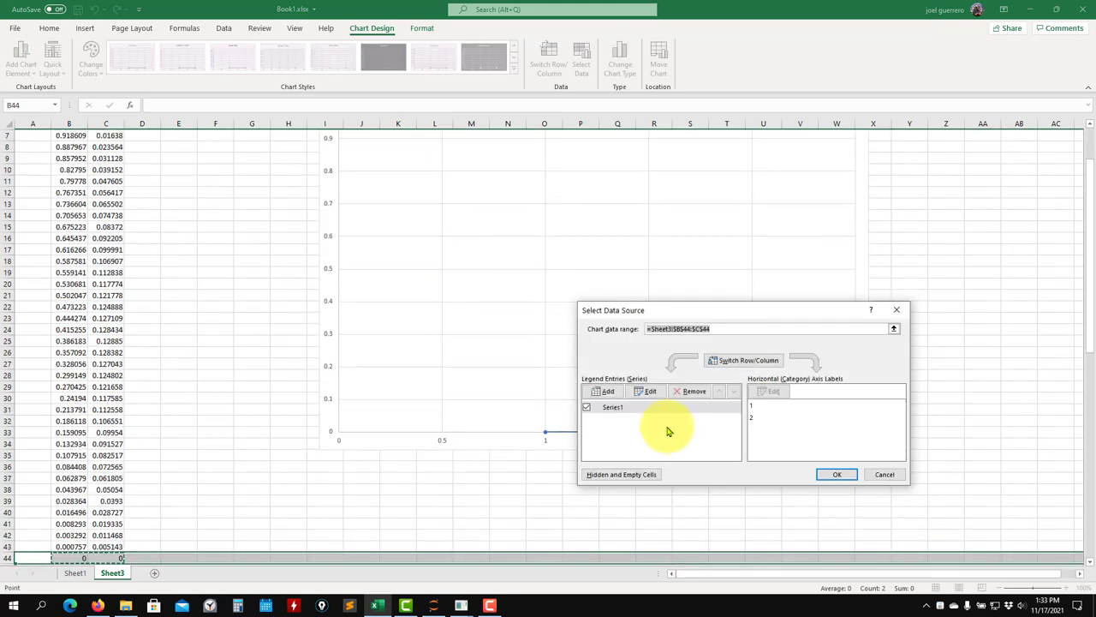
{"action": "left_click", "coordinate": [644, 392]}
{"action": "left_click", "coordinate": [757, 395]}
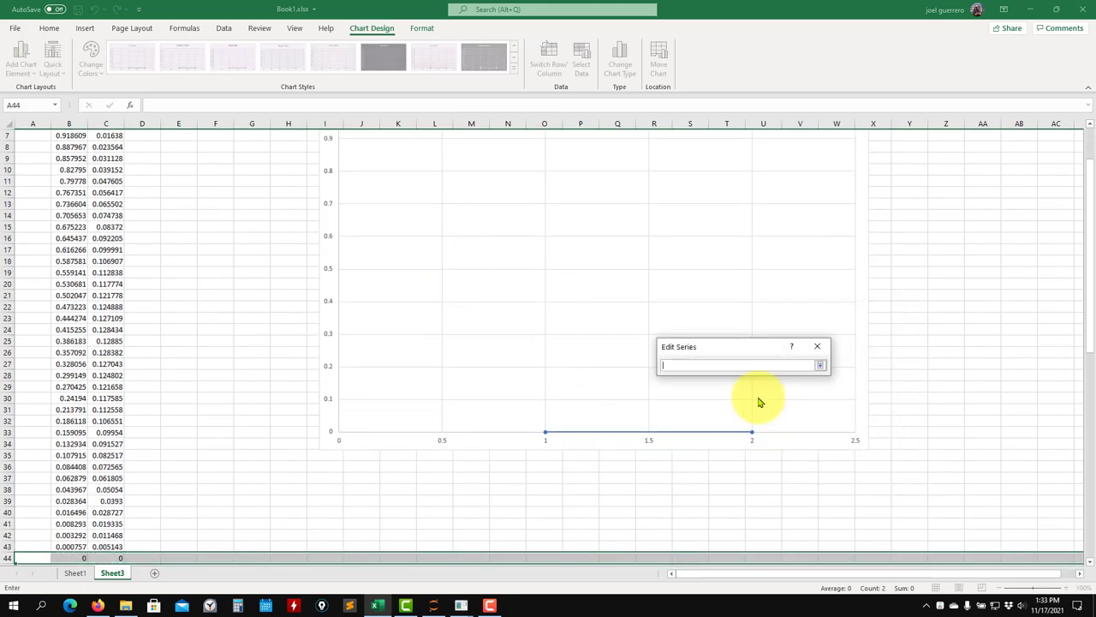
{"action": "scroll", "coordinate": [88, 269], "scroll_direction": "up", "scroll_amount": 2}
{"action": "mouse_move", "coordinate": [75, 158]}
{"action": "left_mouse_down"}
{"action": "mouse_move", "coordinate": [77, 398]}
{"action": "mouse_move", "coordinate": [42, 566]}
{"action": "mouse_move", "coordinate": [122, 197]}
{"action": "mouse_move", "coordinate": [67, 160]}
{"action": "mouse_move", "coordinate": [67, 169]}
{"action": "left_mouse_up"}
{"action": "left_click", "coordinate": [820, 366]}
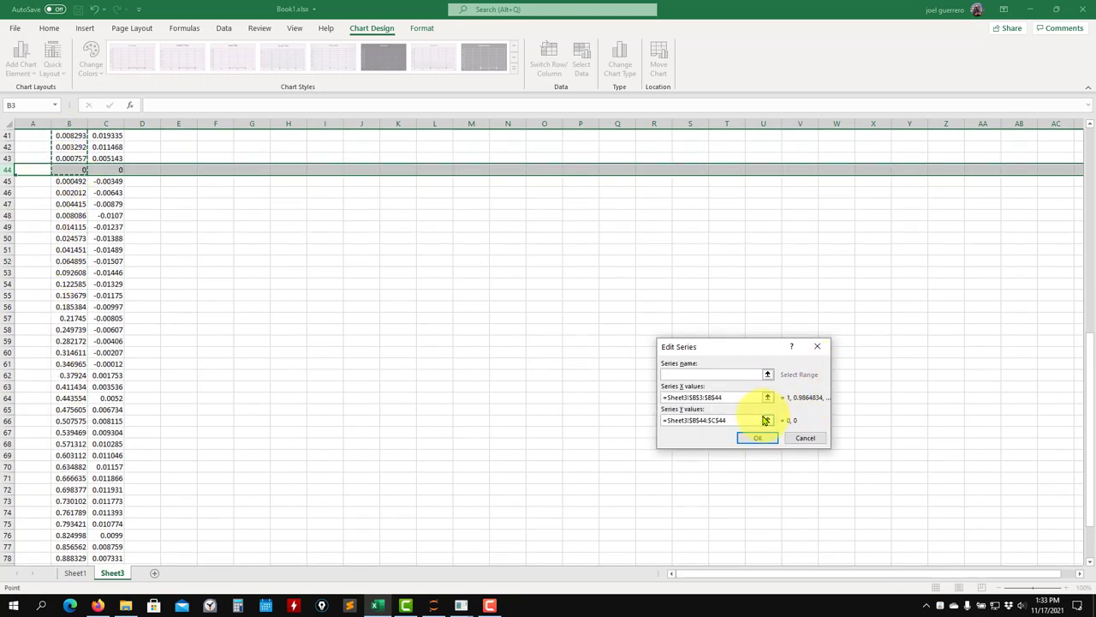
{"action": "left_click", "coordinate": [766, 419]}
{"action": "scroll", "coordinate": [284, 401], "scroll_direction": "up", "scroll_amount": 13}
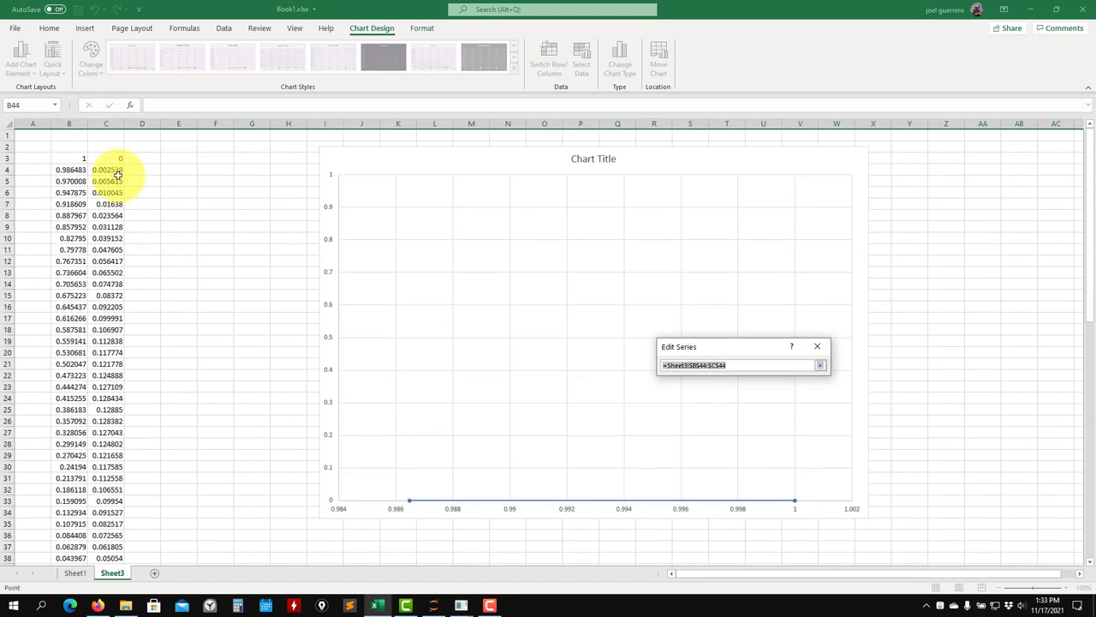
{"action": "left_click_drag", "start_coordinate": [116, 159], "coordinate": [112, 327]}
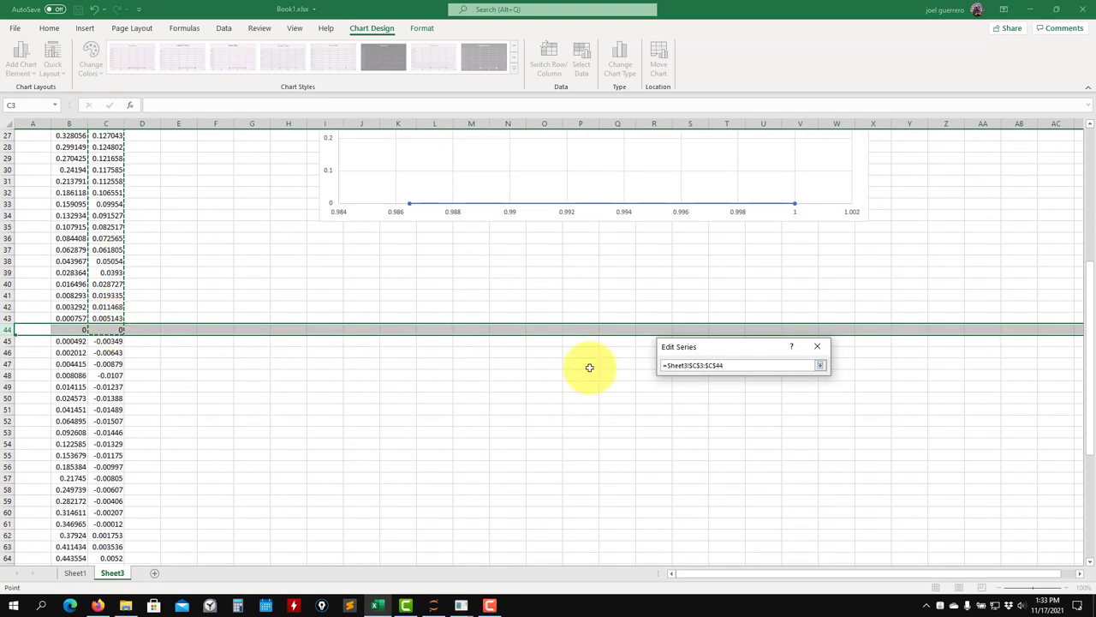
{"action": "left_click", "coordinate": [820, 367]}
{"action": "left_click", "coordinate": [765, 438]}
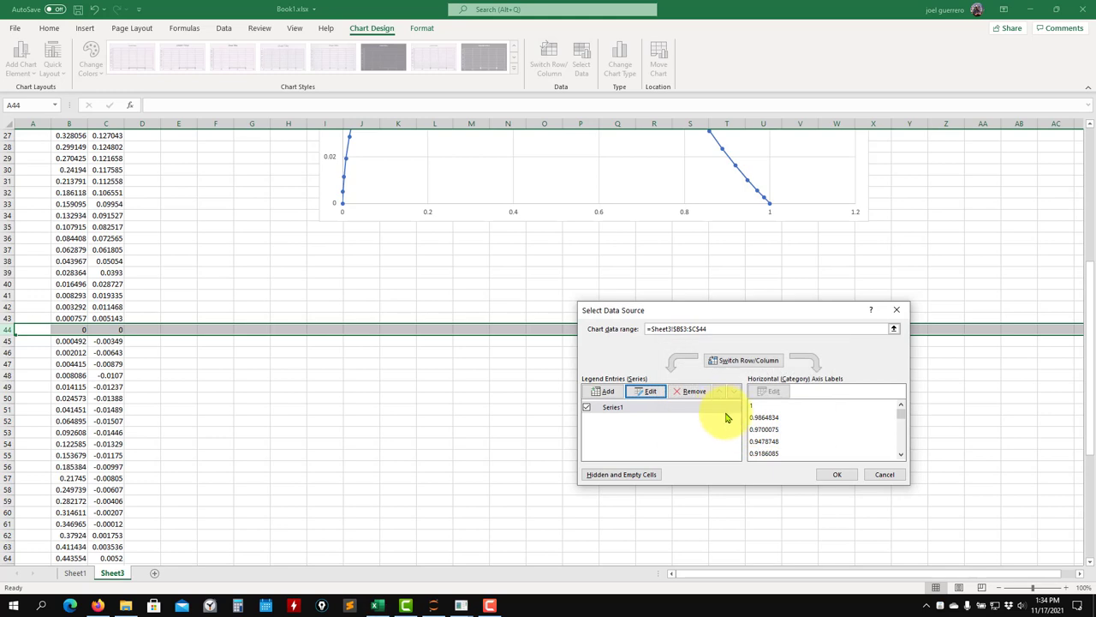
{"action": "left_click", "coordinate": [835, 472]}
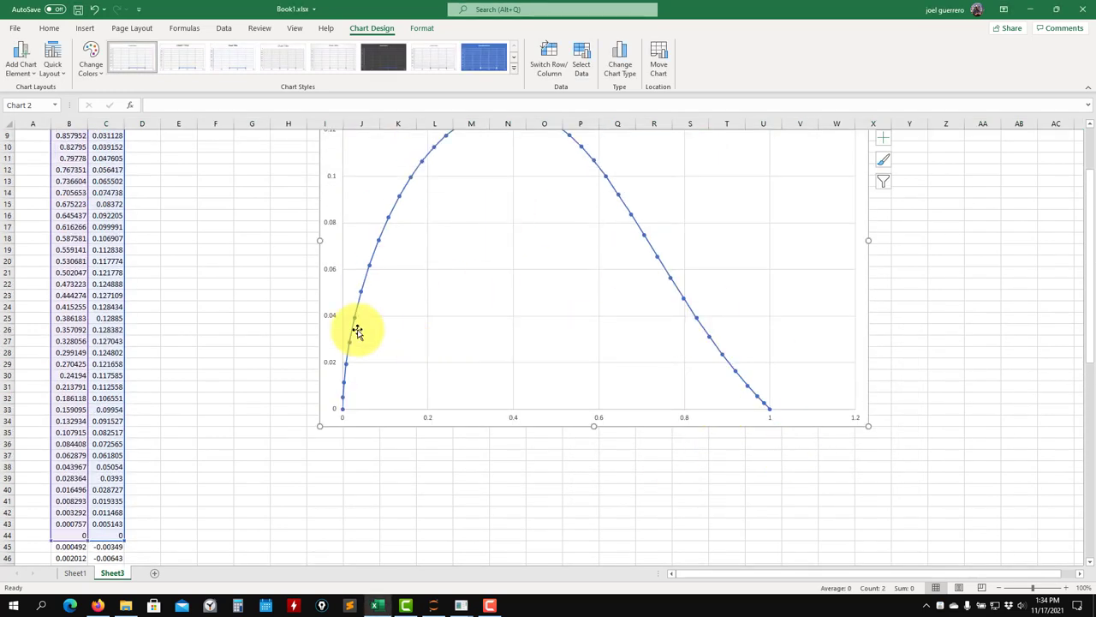
Step: Change the chart's Series1 X values to B44:B83
{"action": "scroll", "coordinate": [227, 284], "scroll_direction": "down", "scroll_amount": 5}
{"action": "scroll", "coordinate": [211, 274], "scroll_direction": "up", "scroll_amount": 8}
{"action": "right_click", "coordinate": [388, 163]}
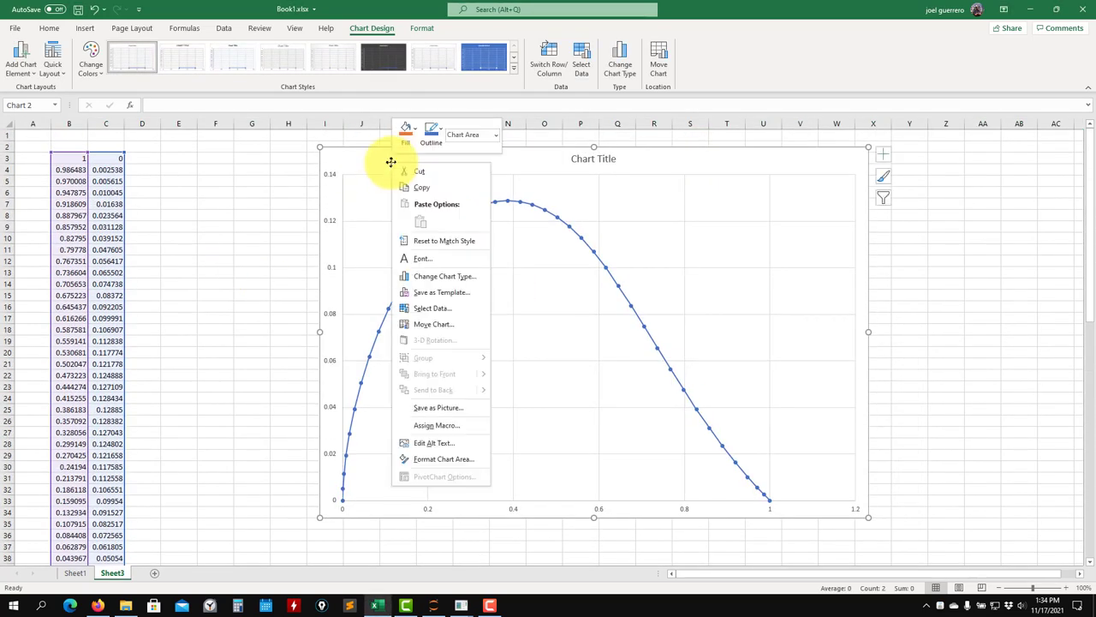
{"action": "left_click", "coordinate": [441, 311]}
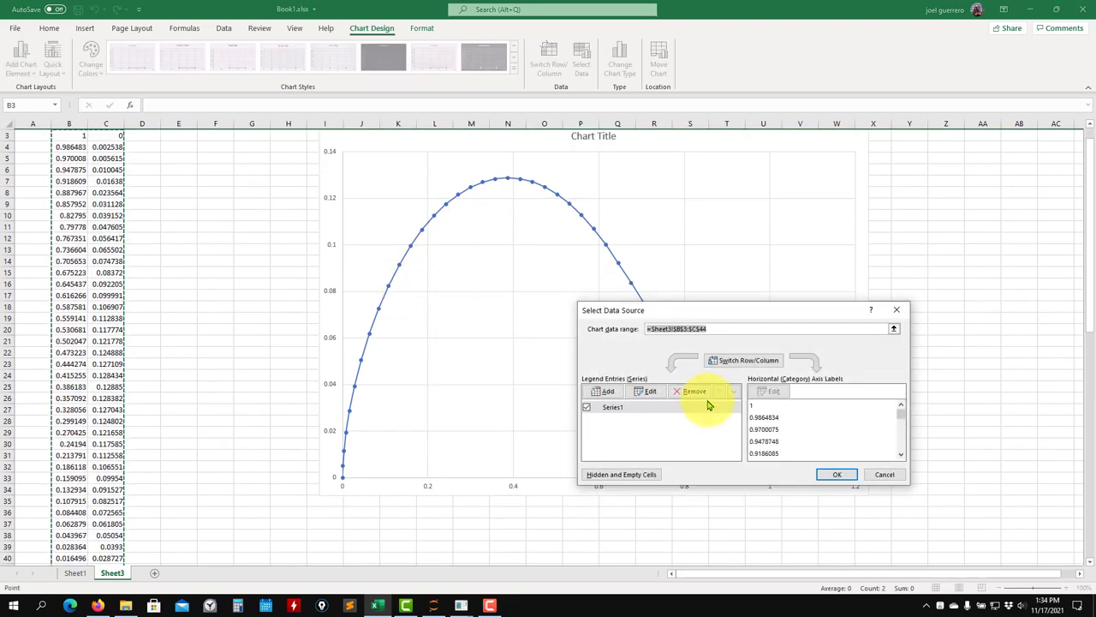
{"action": "left_click", "coordinate": [633, 392]}
{"action": "scroll", "coordinate": [188, 338], "scroll_direction": "down", "scroll_amount": 5}
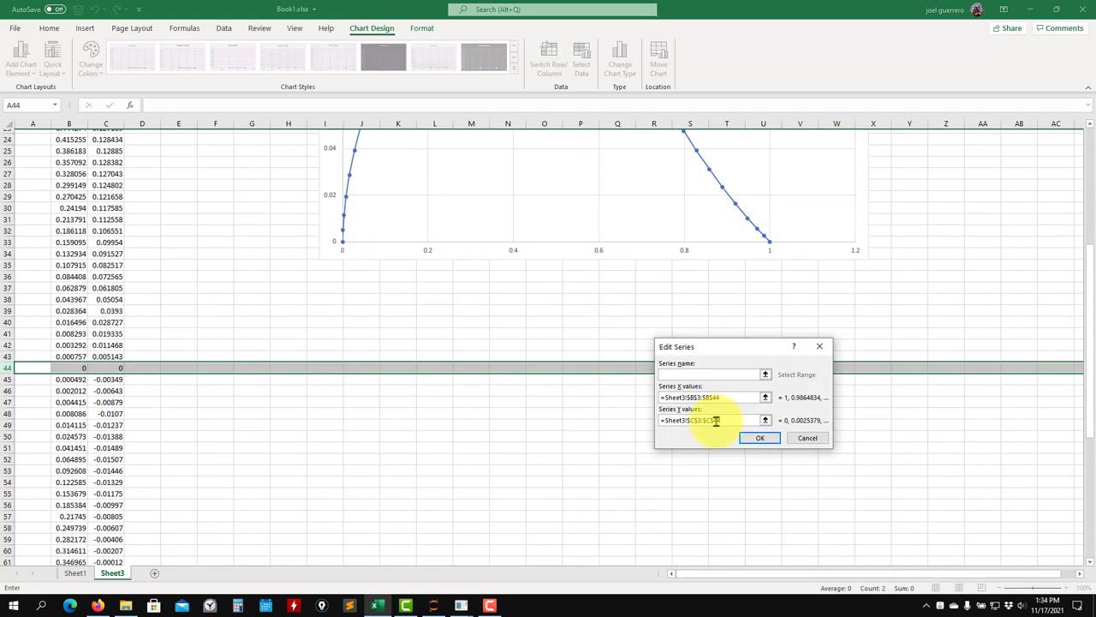
{"action": "left_click", "coordinate": [766, 393]}
{"action": "scroll", "coordinate": [144, 393], "scroll_direction": "down", "scroll_amount": 10}
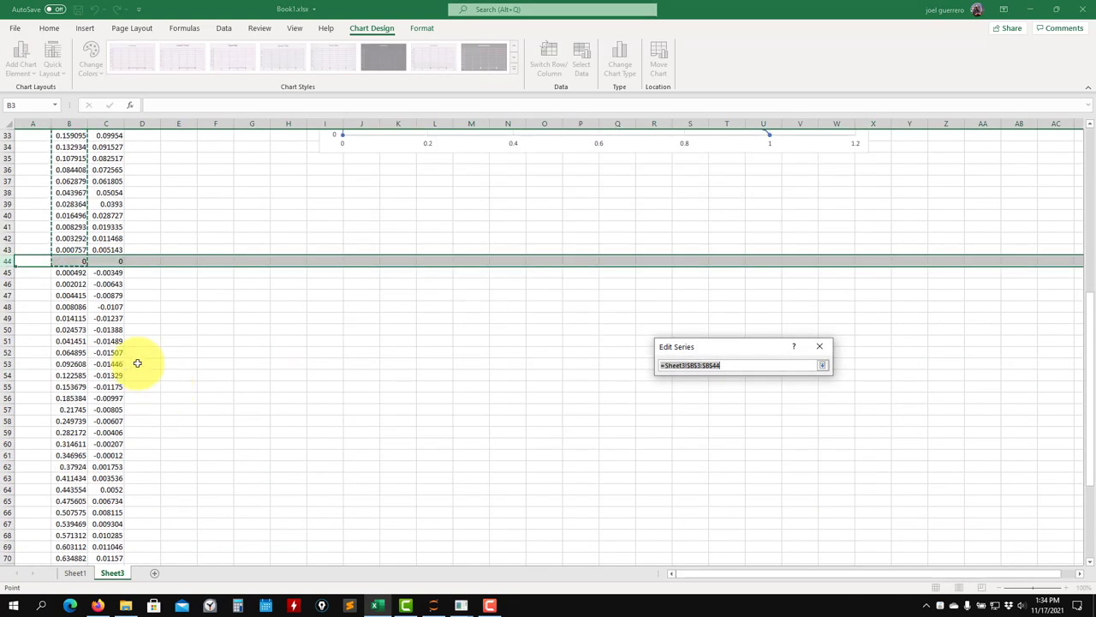
{"action": "left_click", "coordinate": [8, 282]}
{"action": "left_click_drag", "start_coordinate": [68, 260], "coordinate": [66, 592]}
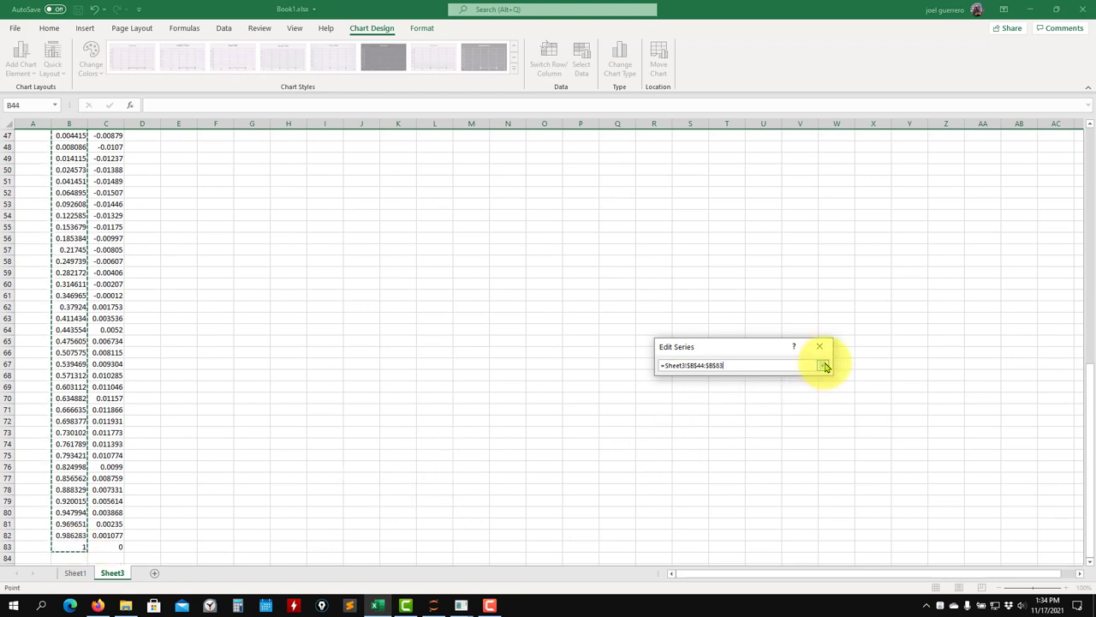
{"action": "left_click", "coordinate": [822, 366]}
Step: Set the Y values to C44:C83 and apply the lower-surface data to the chart
{"action": "left_click", "coordinate": [767, 420]}
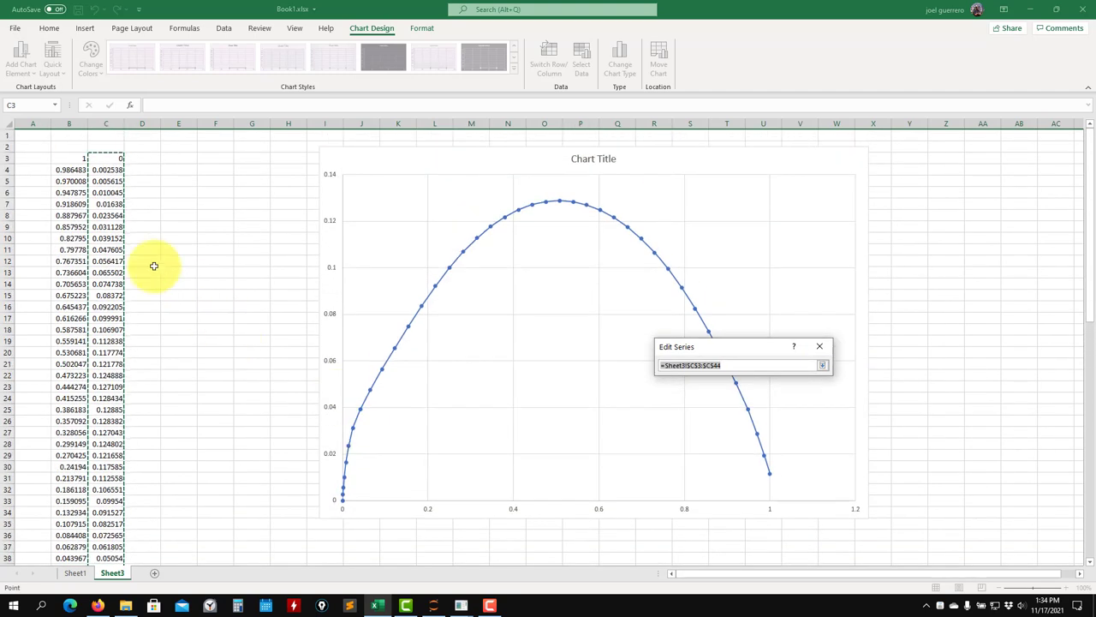
{"action": "scroll", "coordinate": [153, 330], "scroll_direction": "down", "scroll_amount": 11}
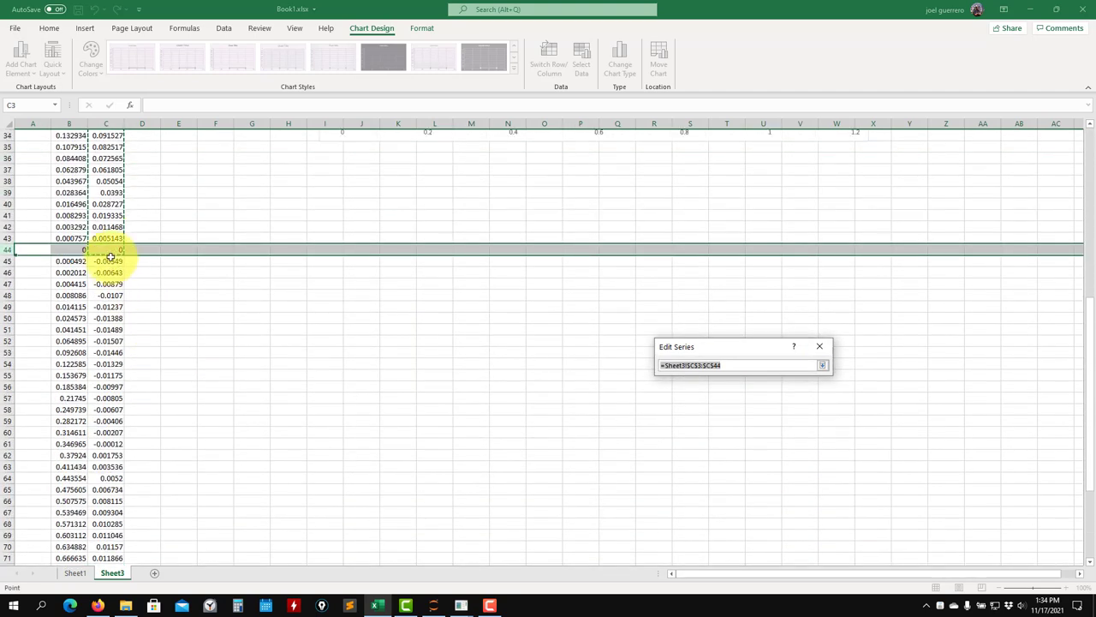
{"action": "left_click_drag", "start_coordinate": [93, 552], "coordinate": [109, 536]}
{"action": "left_click", "coordinate": [823, 366]}
{"action": "left_click", "coordinate": [757, 439]}
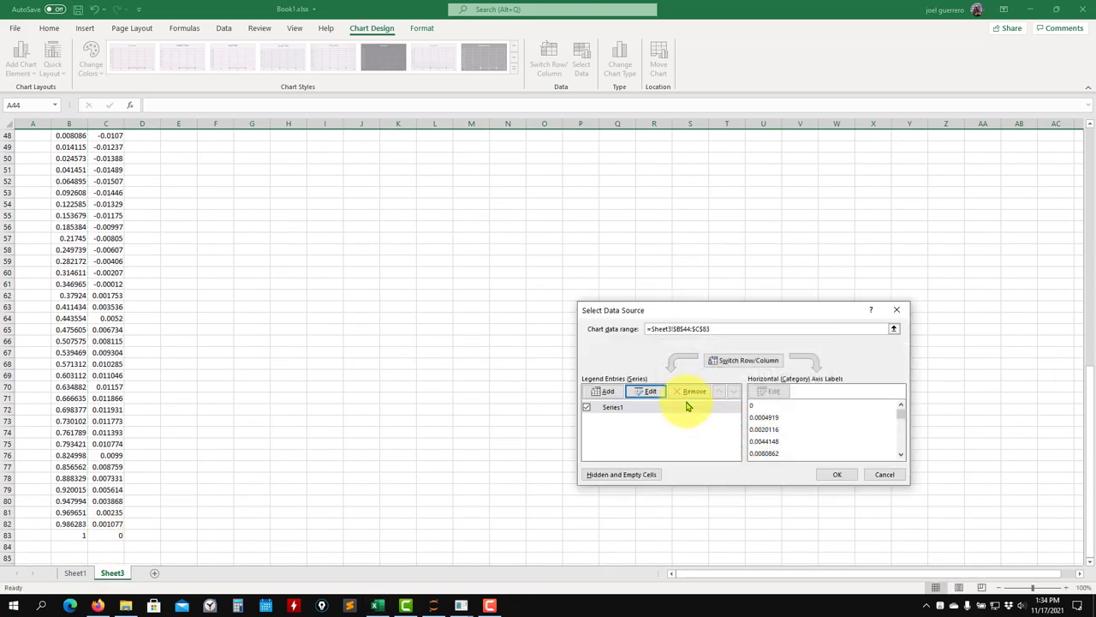
{"action": "left_click", "coordinate": [836, 474]}
{"action": "scroll", "coordinate": [637, 409], "scroll_direction": "up", "scroll_amount": 15}
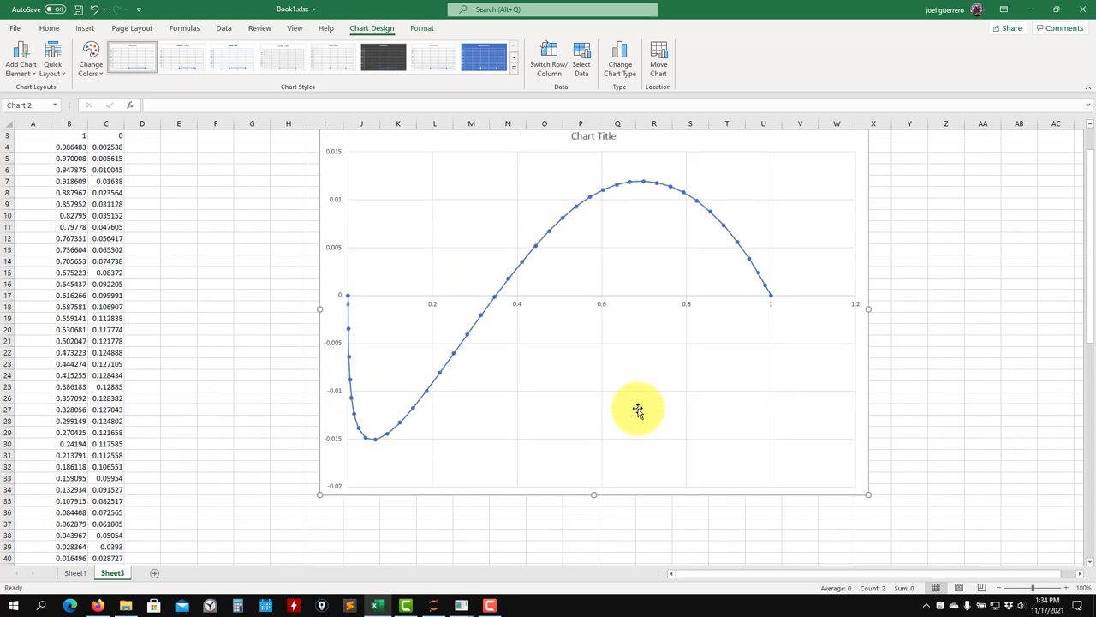
{"action": "scroll", "coordinate": [637, 410], "scroll_direction": "down", "scroll_amount": 7}
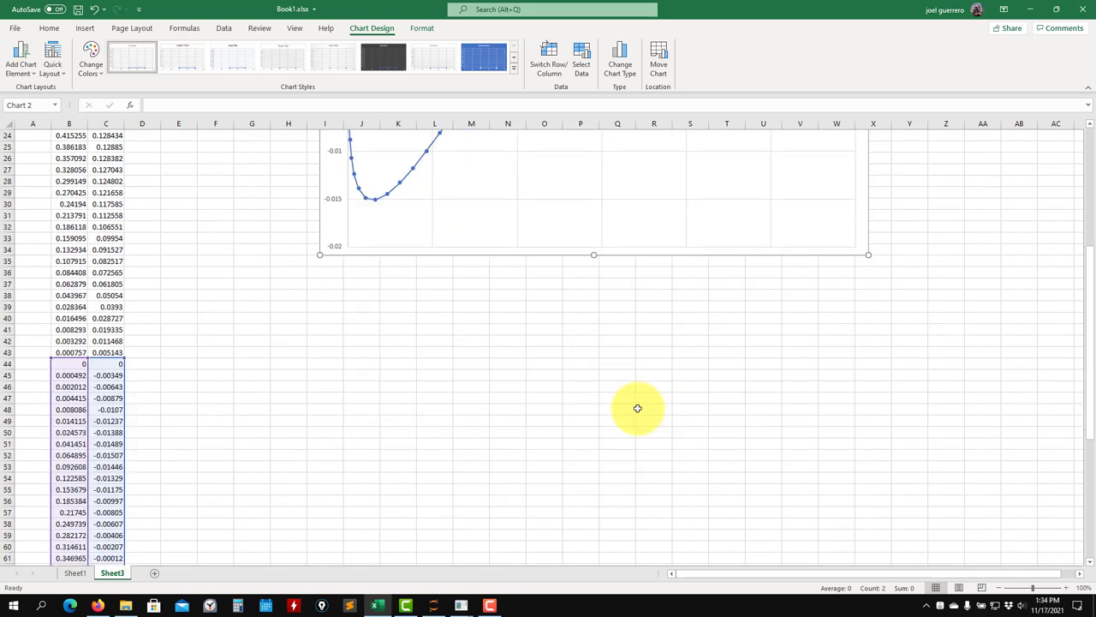
{"action": "scroll", "coordinate": [318, 395], "scroll_direction": "up", "scroll_amount": 7}
{"action": "scroll", "coordinate": [300, 394], "scroll_direction": "down", "scroll_amount": 16}
{"action": "scroll", "coordinate": [257, 394], "scroll_direction": "up", "scroll_amount": 17}
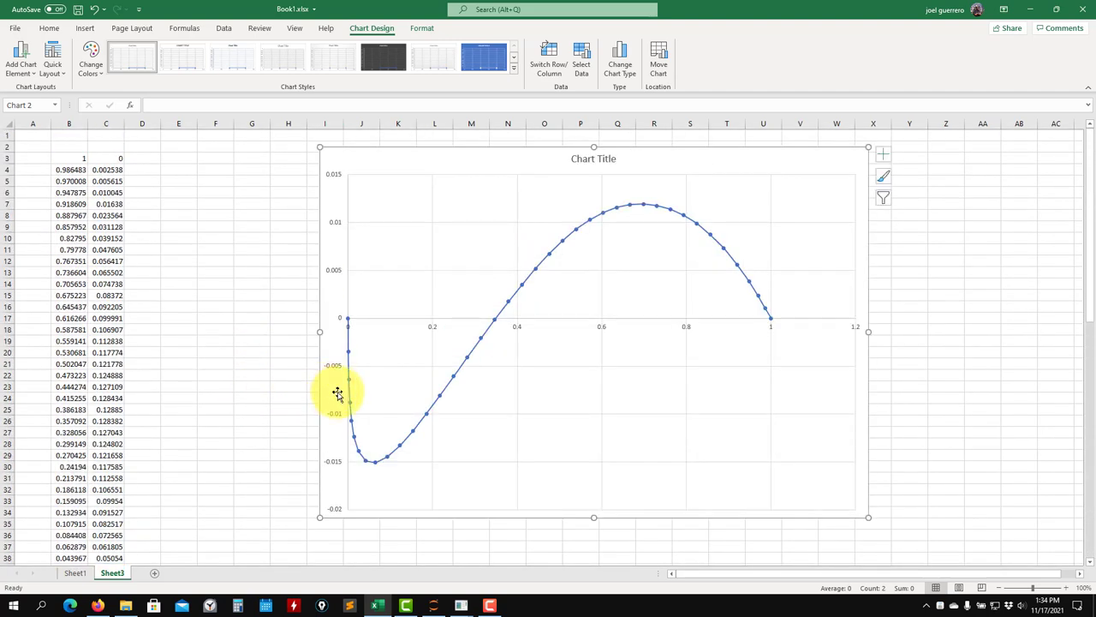
{"action": "scroll", "coordinate": [183, 357], "scroll_direction": "down", "scroll_amount": 17}
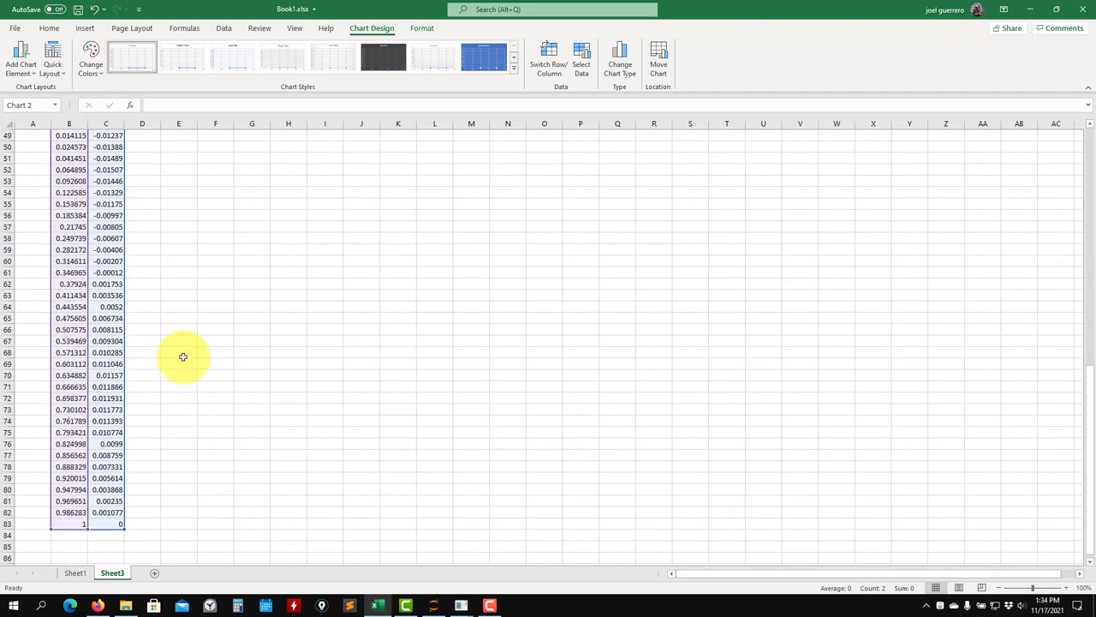
{"action": "scroll", "coordinate": [182, 356], "scroll_direction": "up", "scroll_amount": 7}
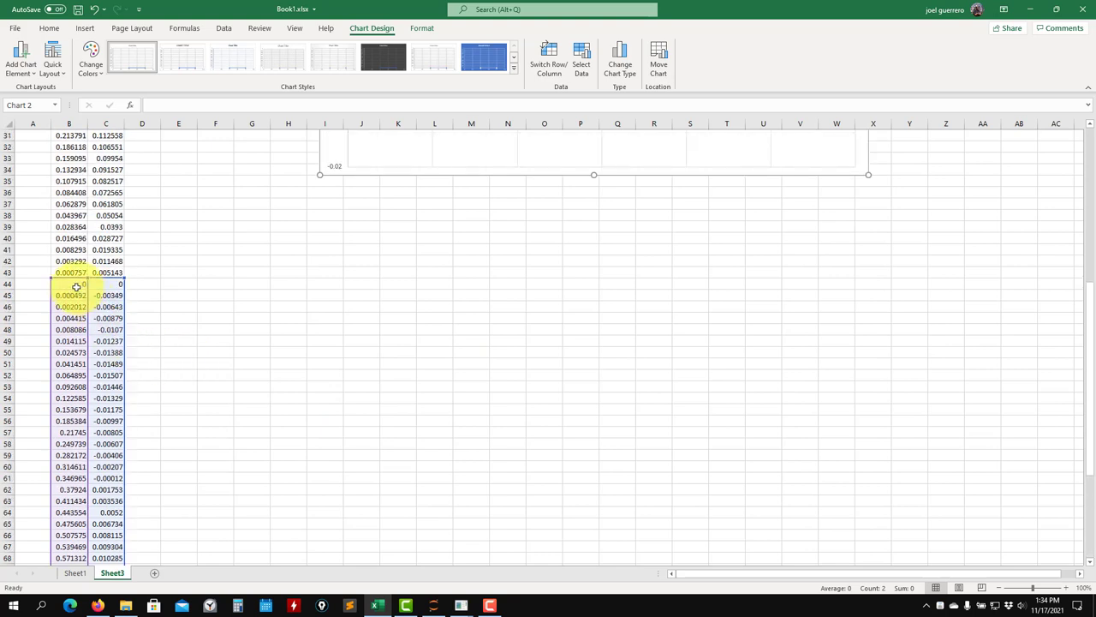
Step: Replace the chart's data series with a new one using column B (B3 to B83) as X values
{"action": "scroll", "coordinate": [372, 289], "scroll_direction": "up", "scroll_amount": 10}
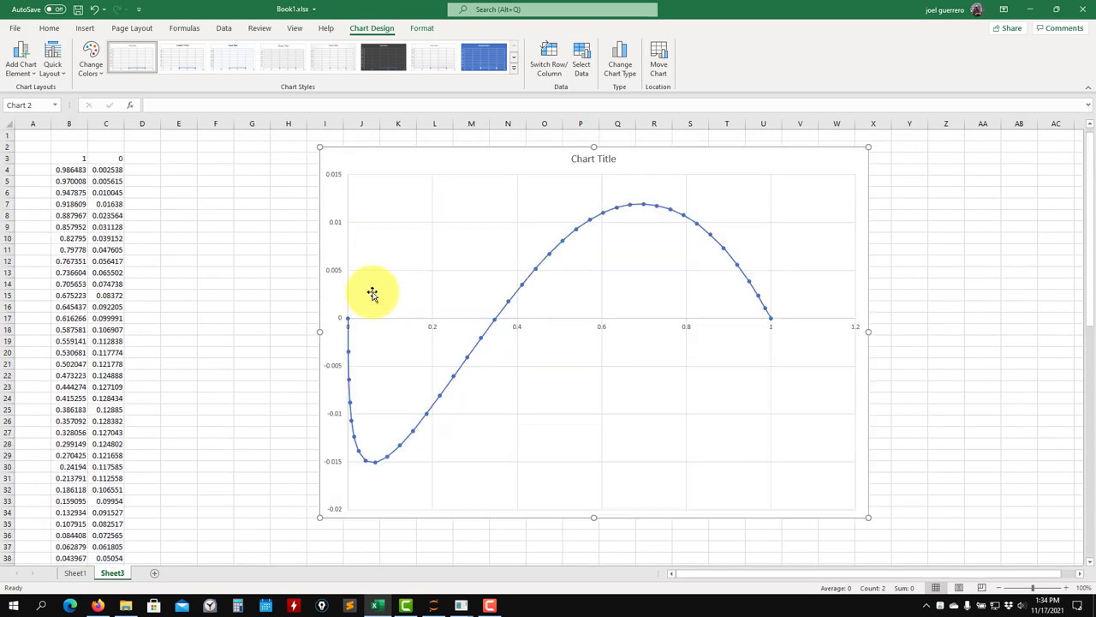
{"action": "right_click", "coordinate": [349, 161]}
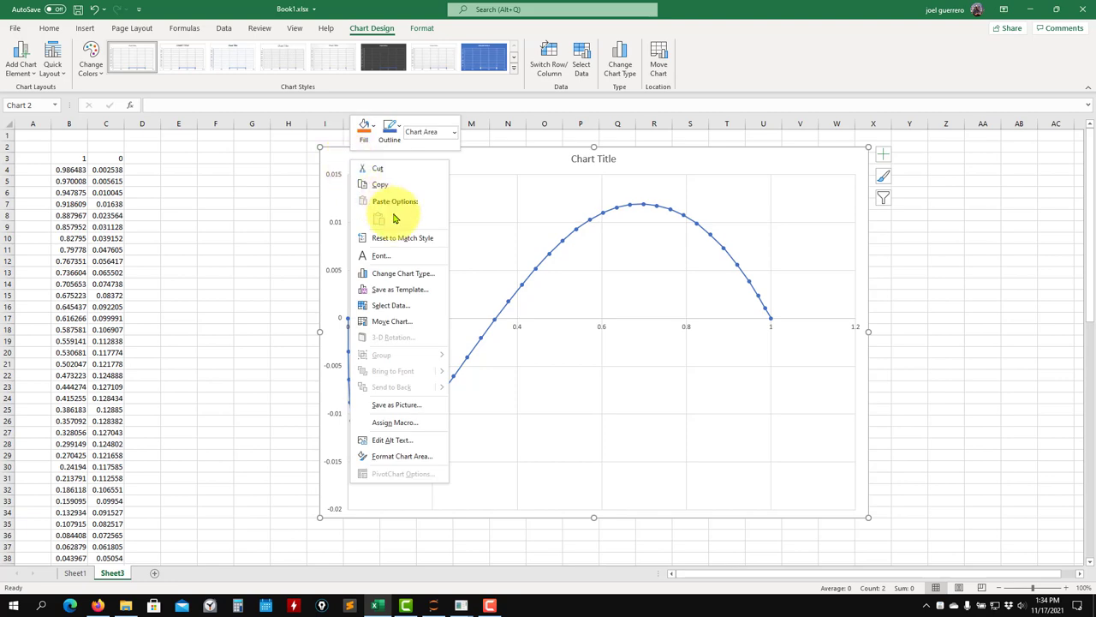
{"action": "left_click", "coordinate": [406, 308]}
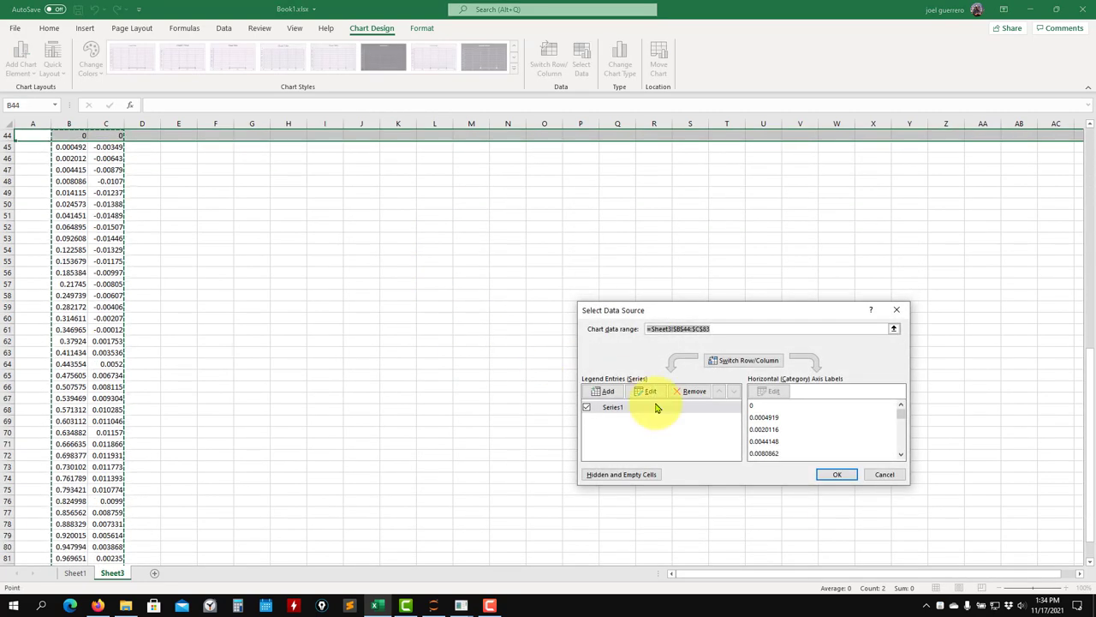
{"action": "left_click", "coordinate": [694, 391]}
{"action": "left_click", "coordinate": [602, 392]}
{"action": "left_click", "coordinate": [768, 398]}
{"action": "scroll", "coordinate": [129, 368], "scroll_direction": "down", "scroll_amount": 20}
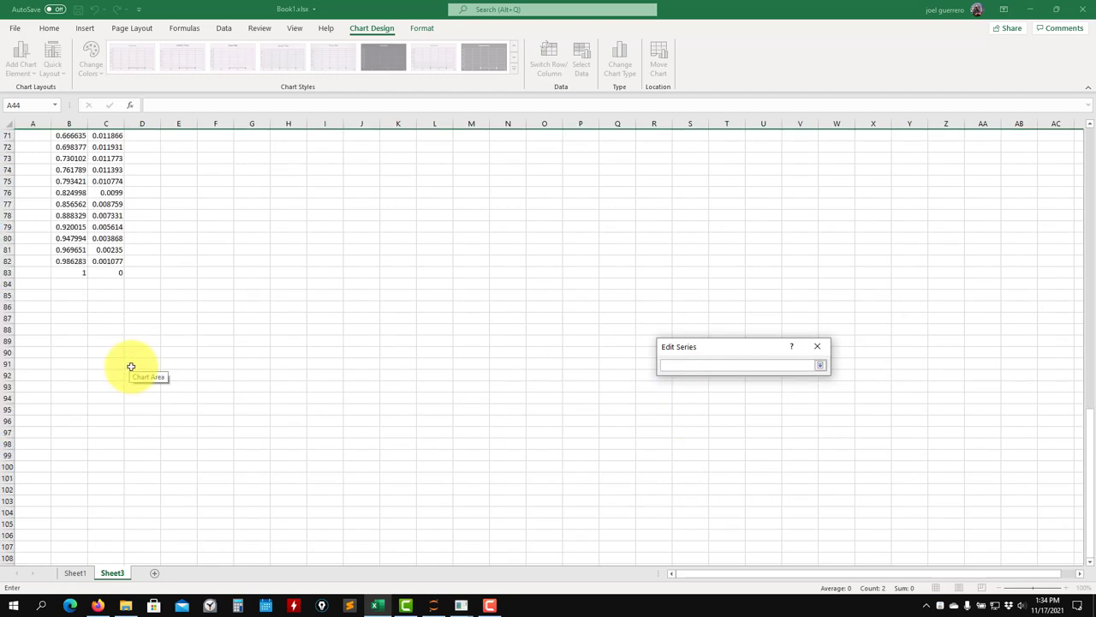
{"action": "left_click_drag", "start_coordinate": [69, 409], "coordinate": [75, 365]}
{"action": "left_click_drag", "start_coordinate": [67, 103], "coordinate": [68, 158]}
{"action": "left_click", "coordinate": [819, 365]}
Step: Set C3:C83 as the series Y values and apply the full airfoil outline to the chart
{"action": "left_click", "coordinate": [768, 420]}
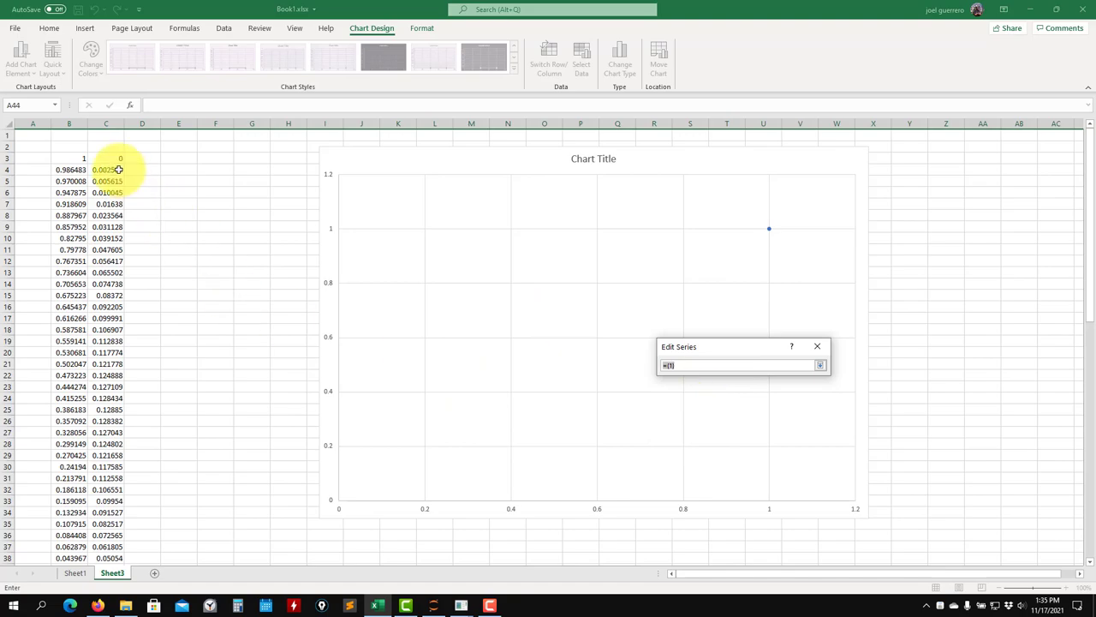
{"action": "left_click_drag", "start_coordinate": [68, 605], "coordinate": [108, 489]}
{"action": "scroll", "coordinate": [176, 372], "scroll_direction": "up", "scroll_amount": 13}
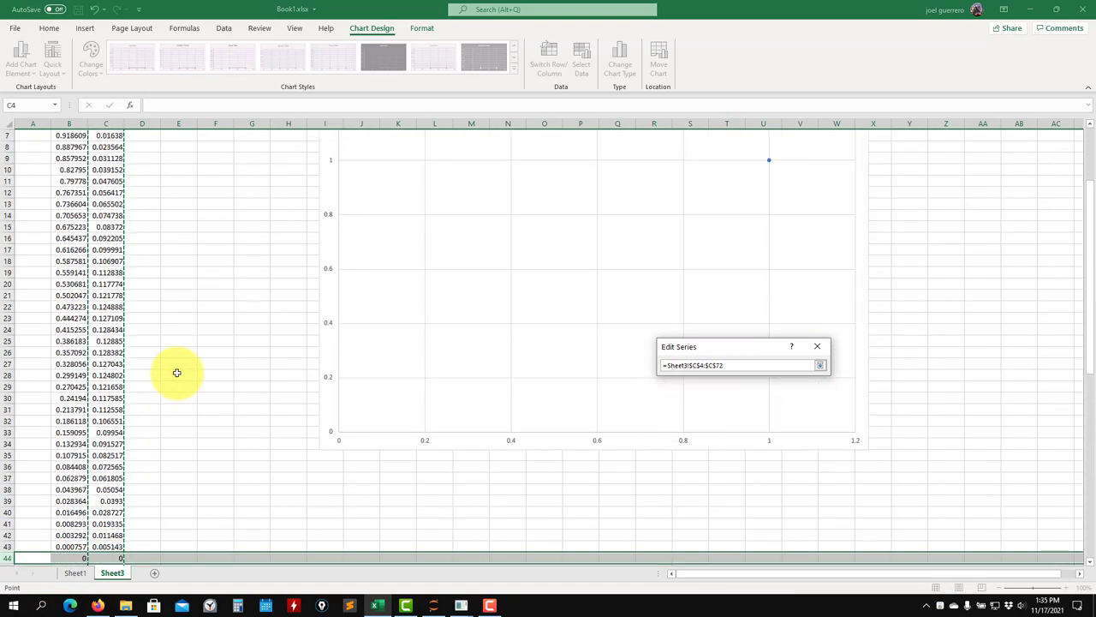
{"action": "left_click_drag", "start_coordinate": [114, 158], "coordinate": [121, 542]}
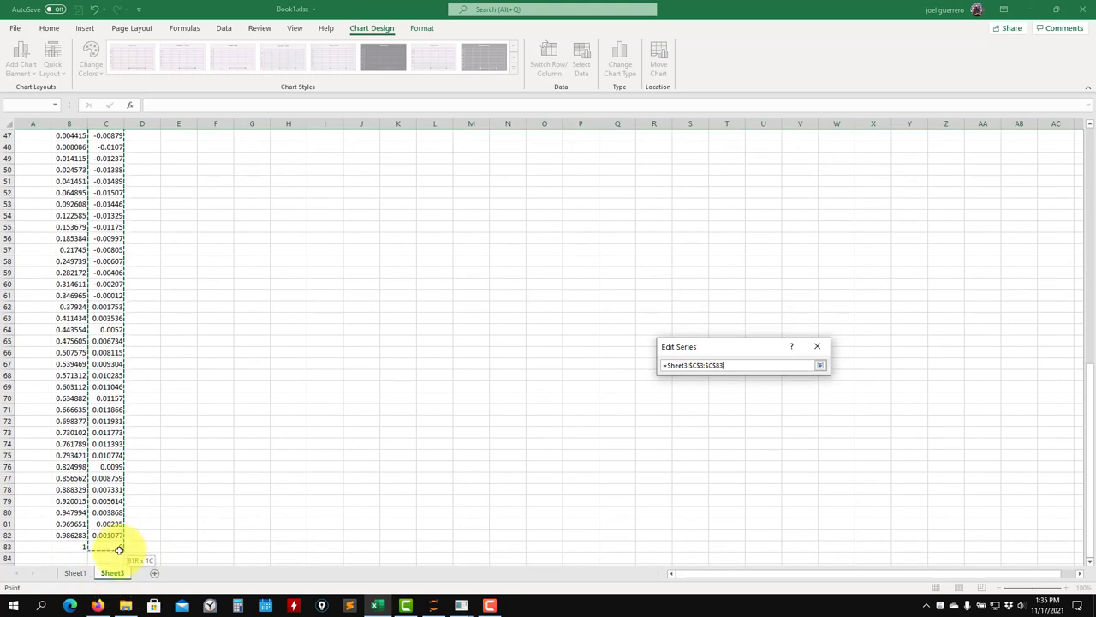
{"action": "left_click", "coordinate": [820, 365]}
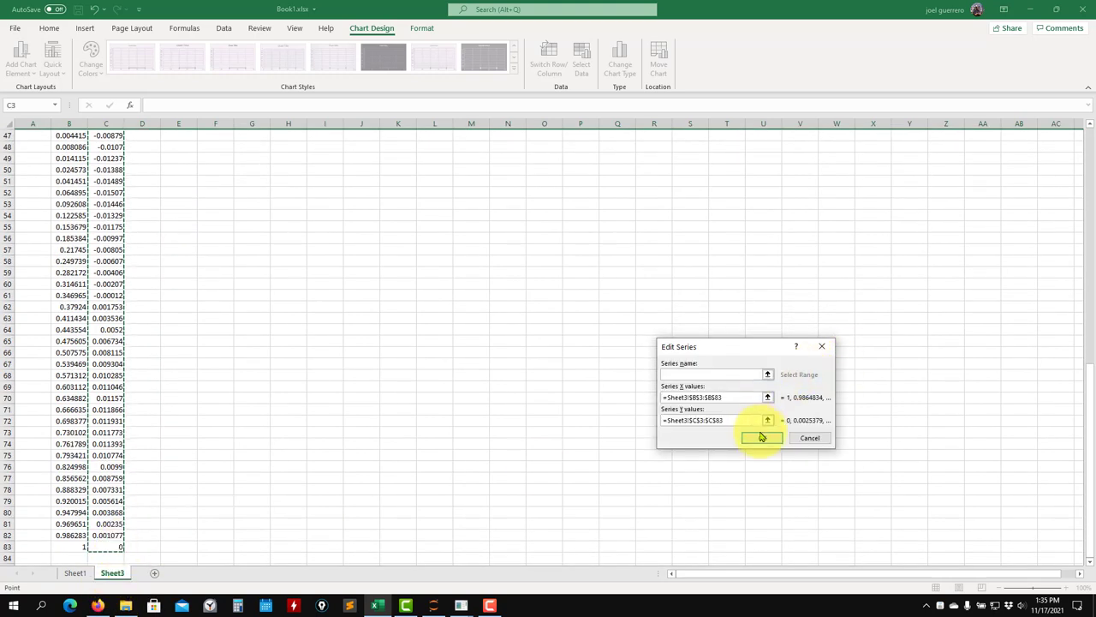
{"action": "left_click", "coordinate": [761, 438]}
{"action": "left_click", "coordinate": [840, 475]}
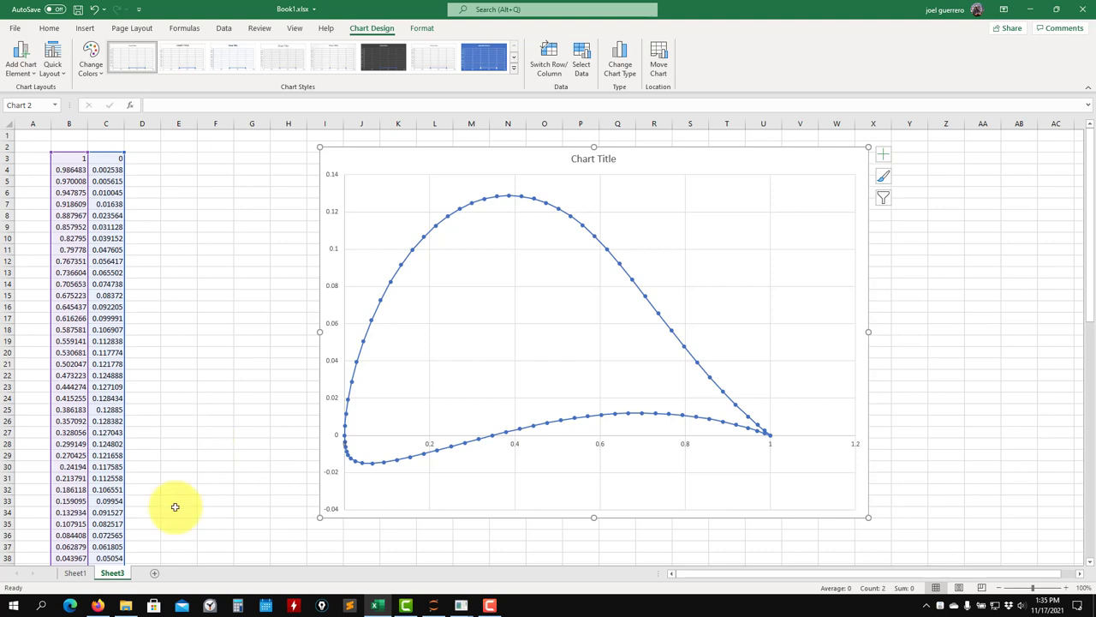
Step: In Firefox, check the Notepad++ downloads page and settle on the Sublime Text website
{"action": "left_click", "coordinate": [99, 605]}
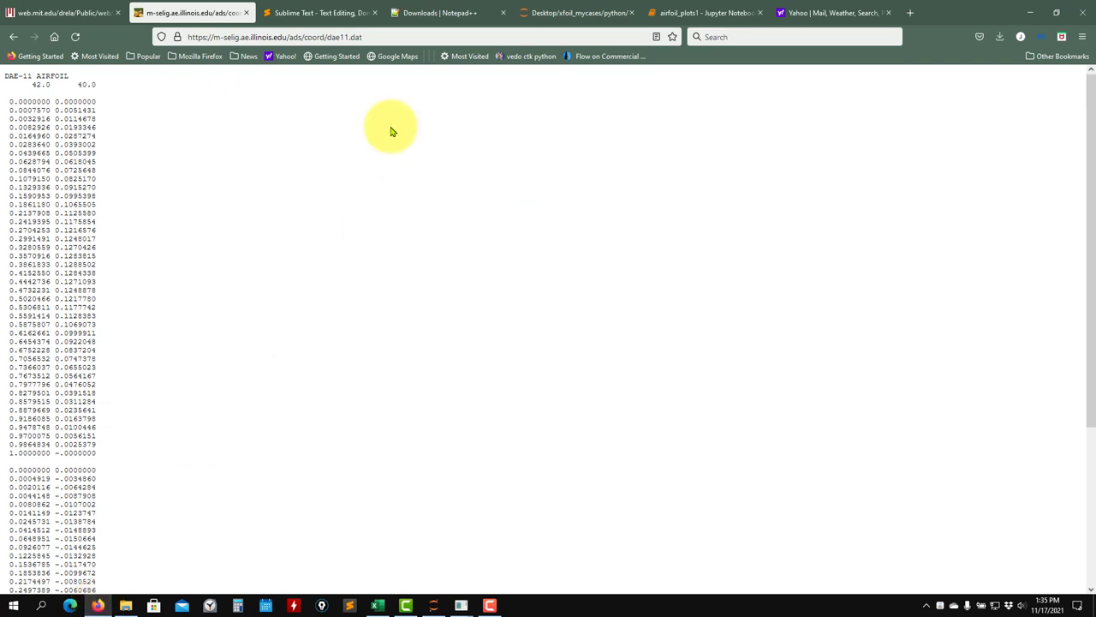
{"action": "left_click", "coordinate": [298, 14]}
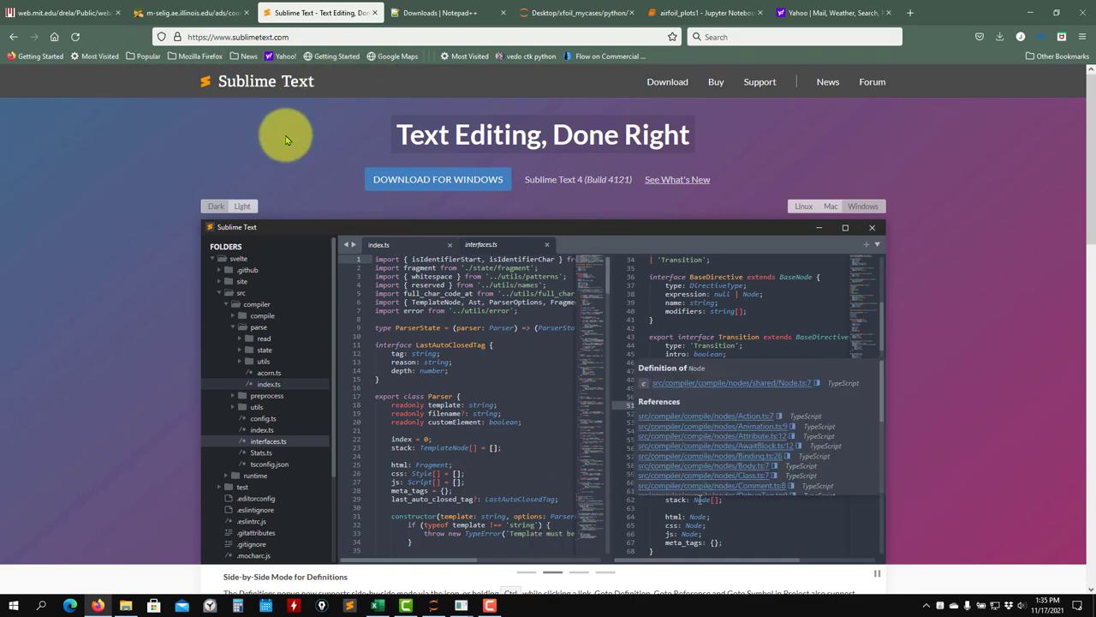
{"action": "left_click", "coordinate": [422, 13]}
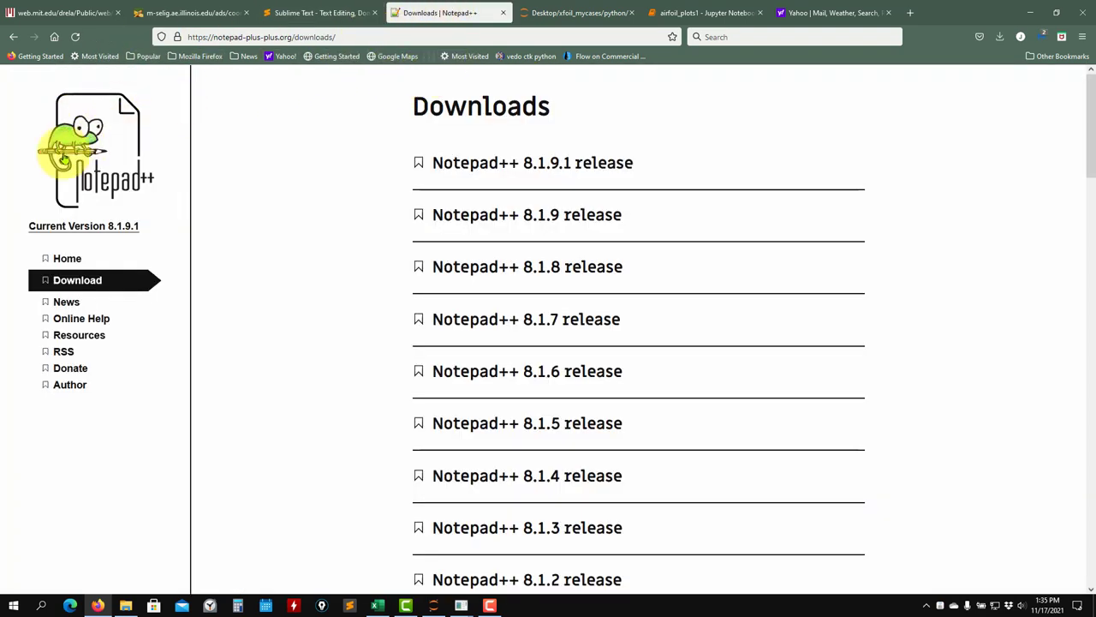
{"action": "left_click", "coordinate": [311, 15]}
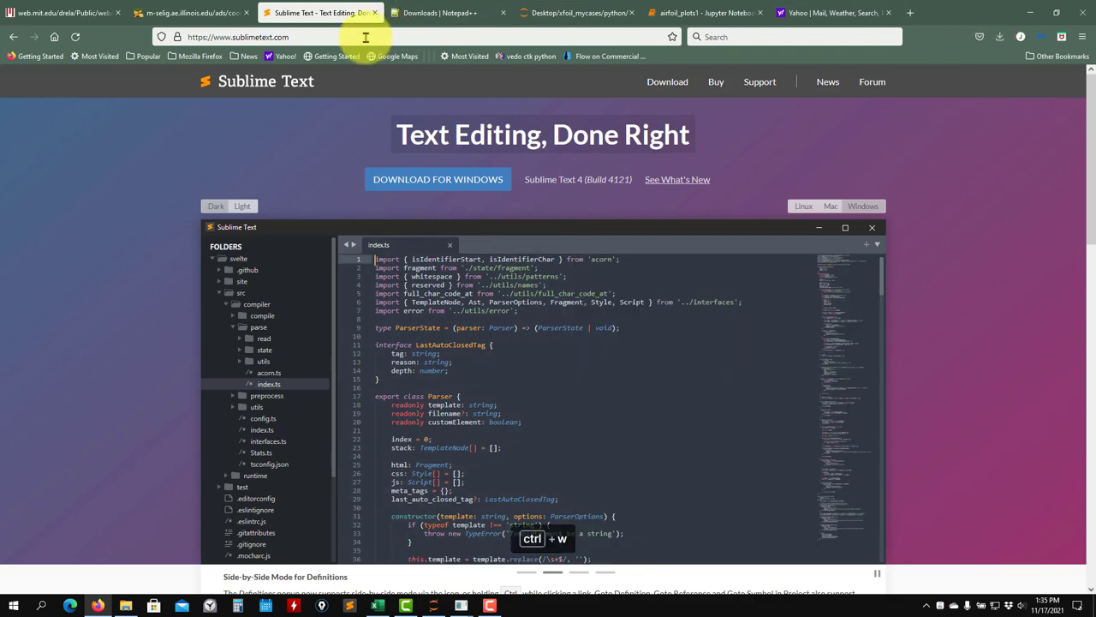
Step: Start a new empty Sublime Text file and copy the B3:C83 coordinate pairs from Excel
{"action": "left_click", "coordinate": [1030, 13]}
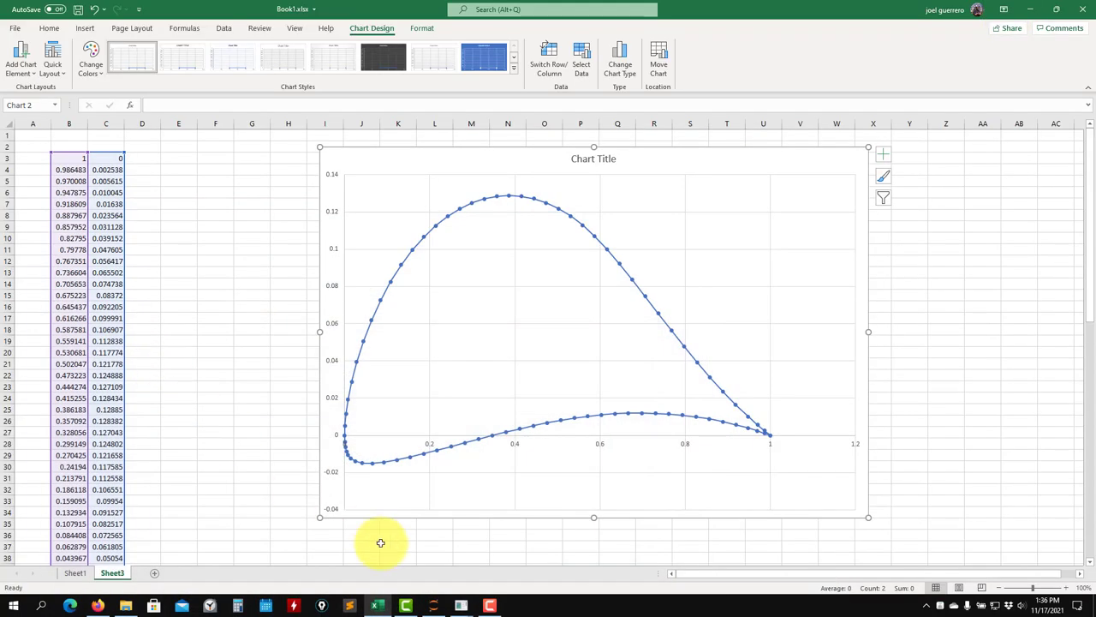
{"action": "left_click", "coordinate": [349, 605]}
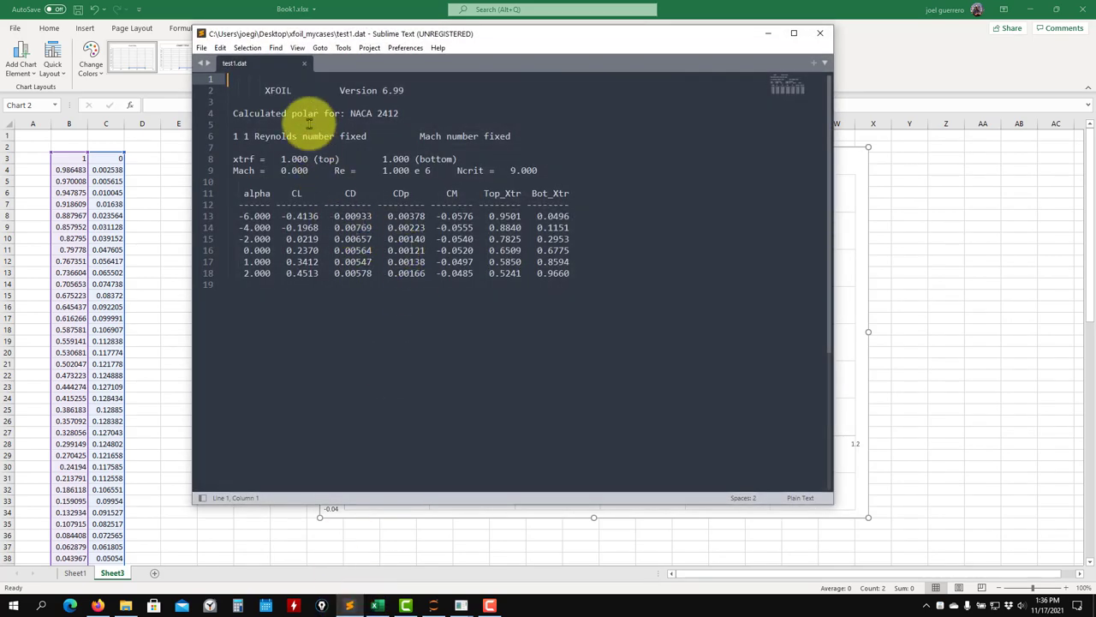
{"action": "key", "text": "ctrl+n"}
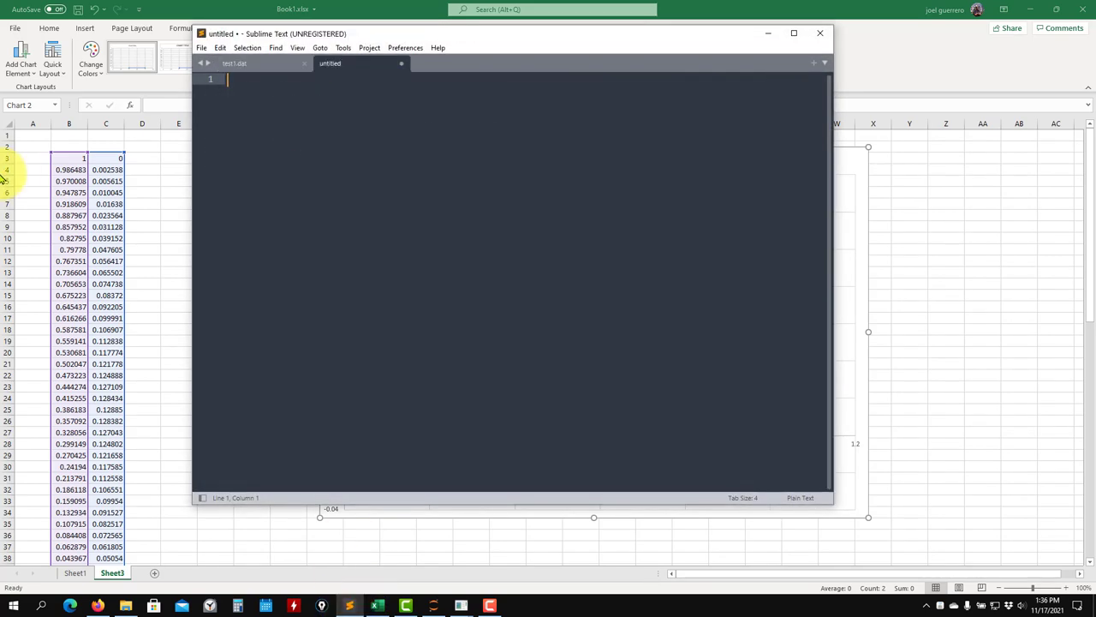
{"action": "left_click", "coordinate": [88, 162]}
{"action": "left_click", "coordinate": [78, 162]}
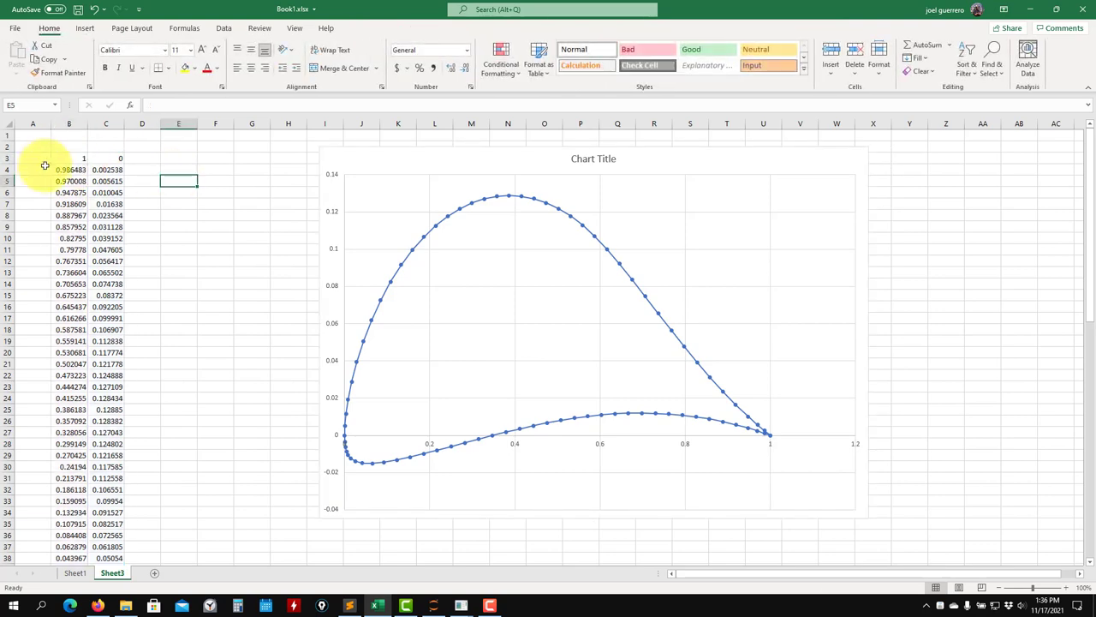
{"action": "left_click_drag", "start_coordinate": [63, 161], "coordinate": [95, 568]}
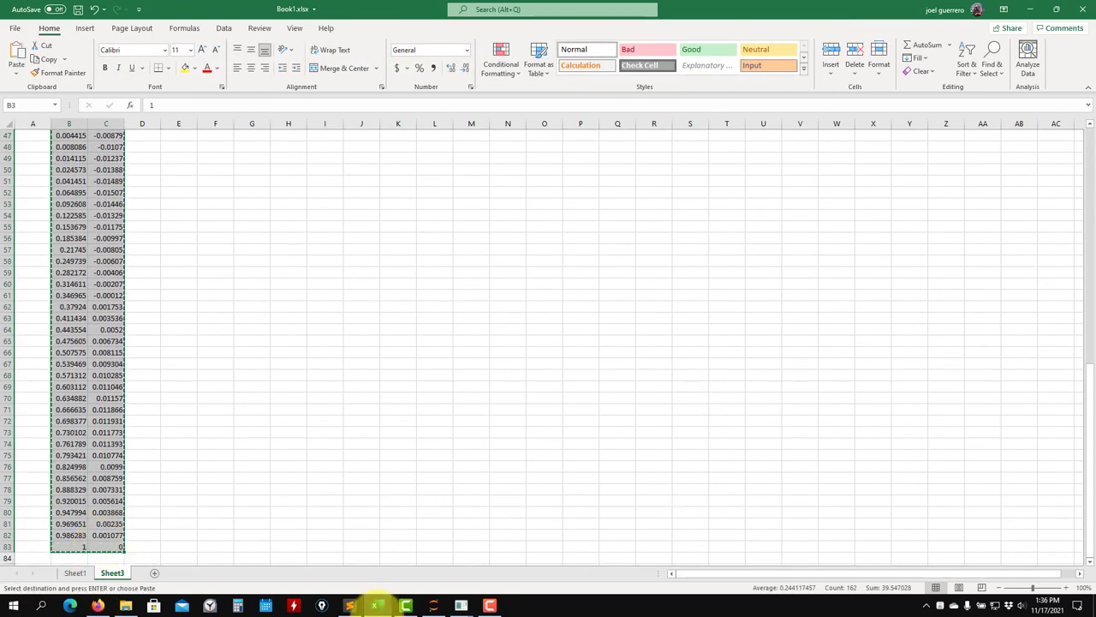
{"action": "key", "text": "ctrl+c"}
Step: Reposition and resize the Sublime Text window, ending with the editor maximized
{"action": "left_click", "coordinate": [349, 605]}
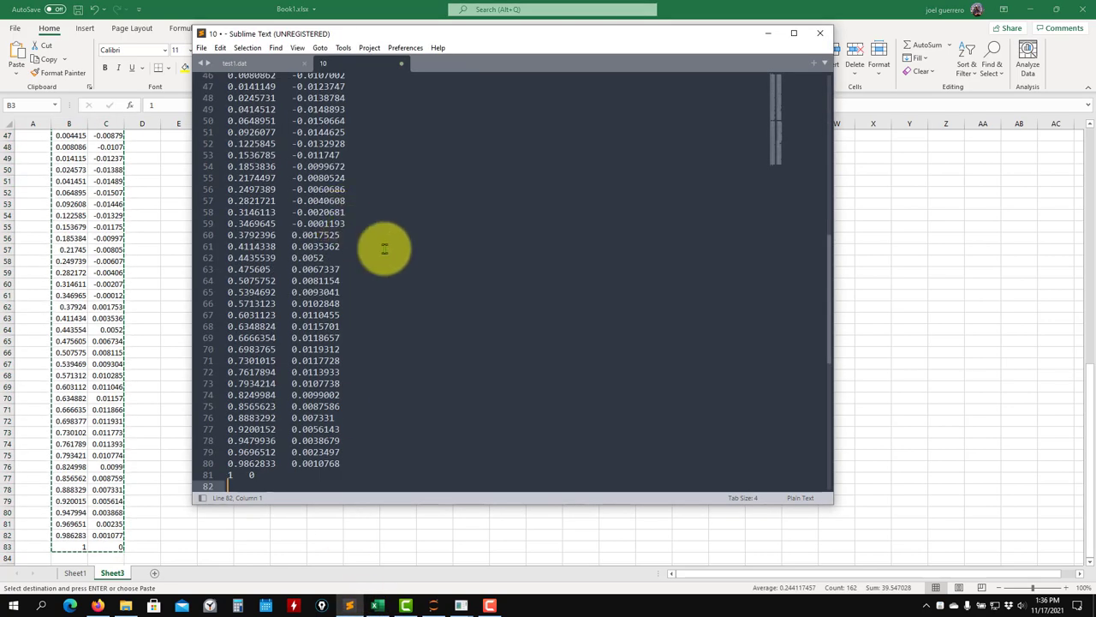
{"action": "scroll", "coordinate": [389, 253], "scroll_direction": "up", "scroll_amount": 10}
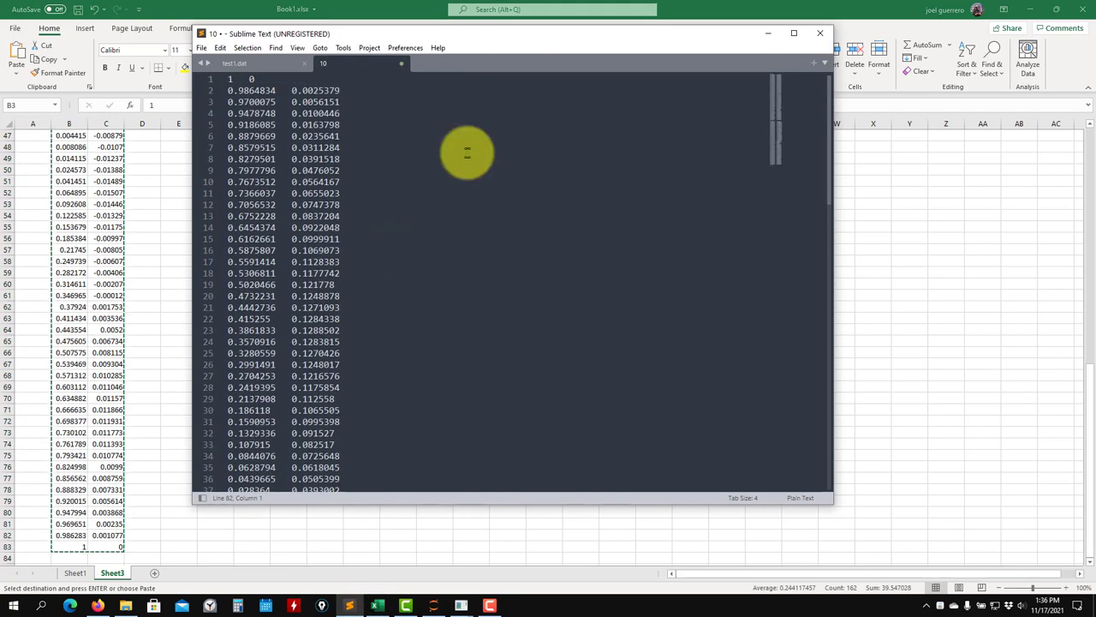
{"action": "left_click_drag", "start_coordinate": [538, 34], "coordinate": [440, 25]}
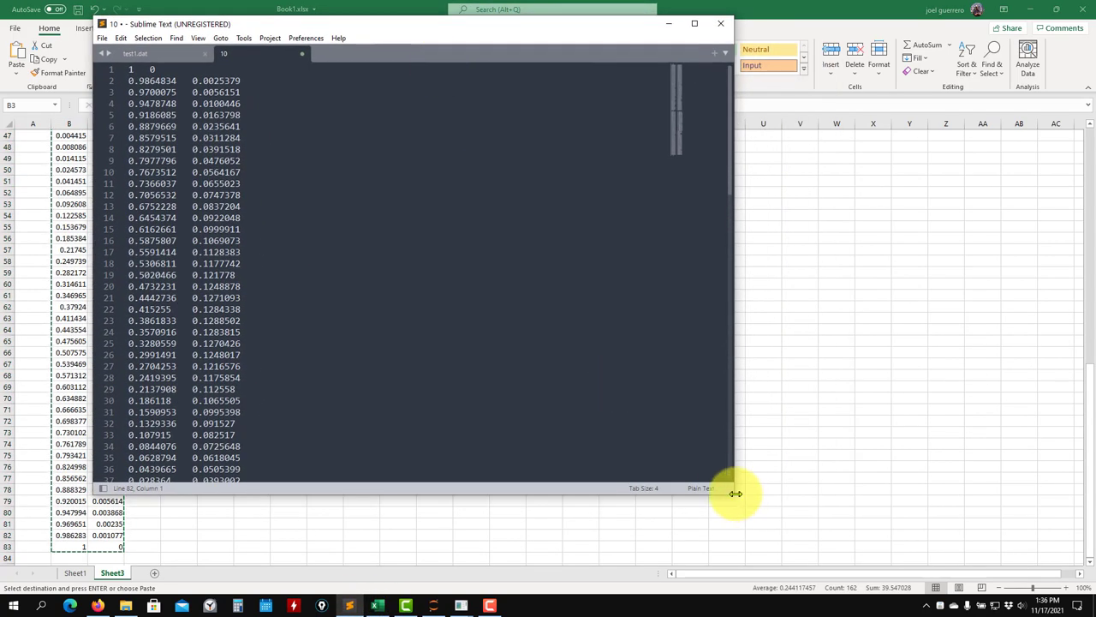
{"action": "left_click_drag", "start_coordinate": [735, 495], "coordinate": [821, 548]}
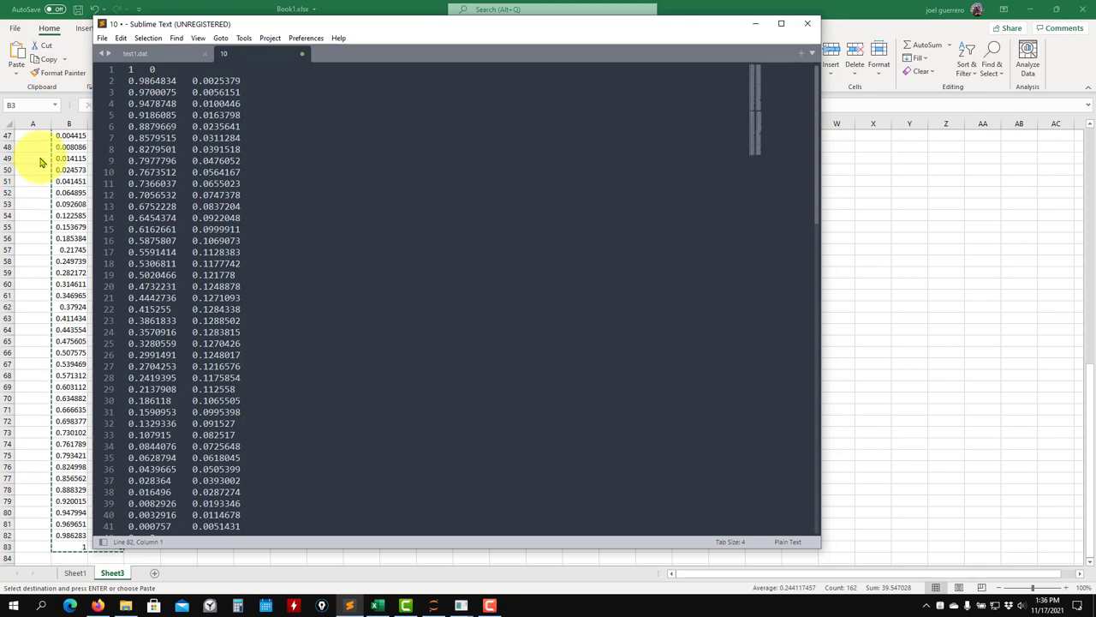
{"action": "left_click", "coordinate": [52, 203]}
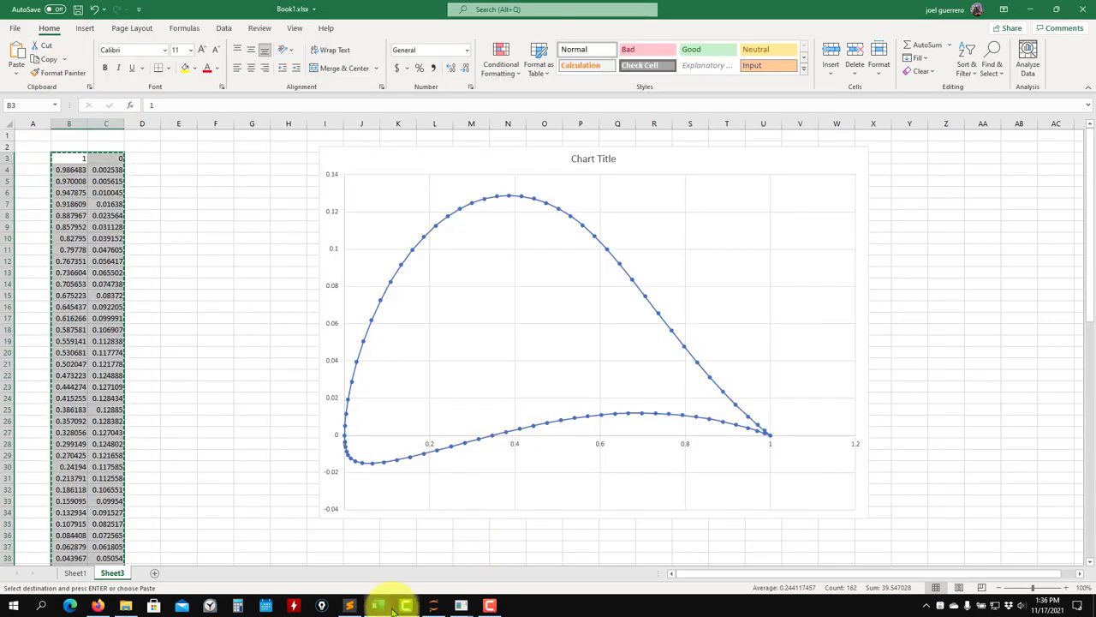
{"action": "left_click", "coordinate": [350, 606]}
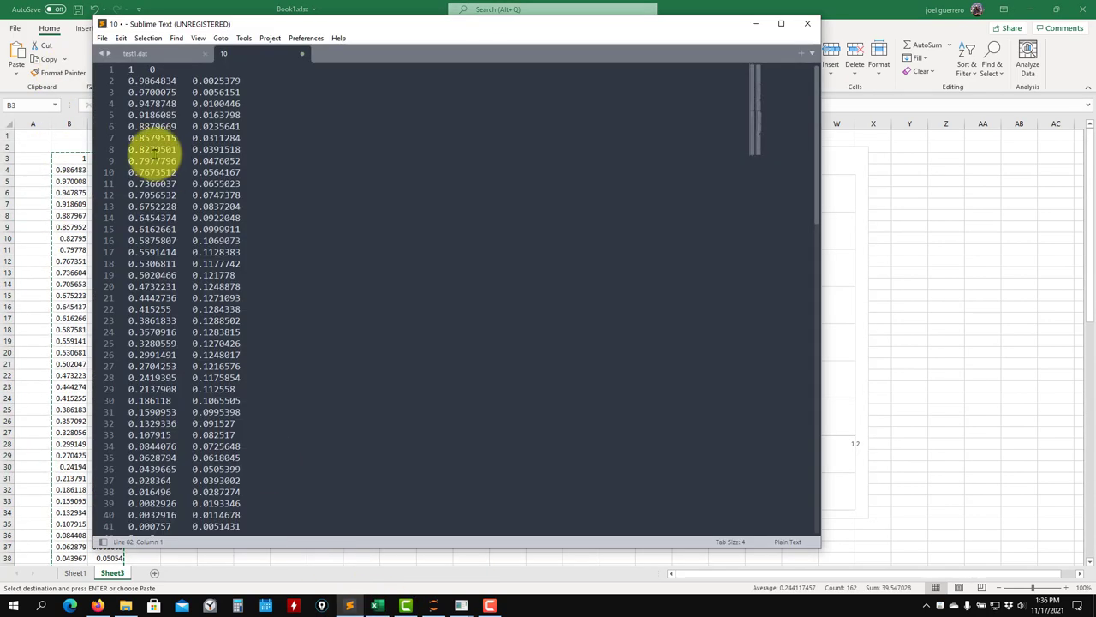
{"action": "left_click", "coordinate": [1030, 10]}
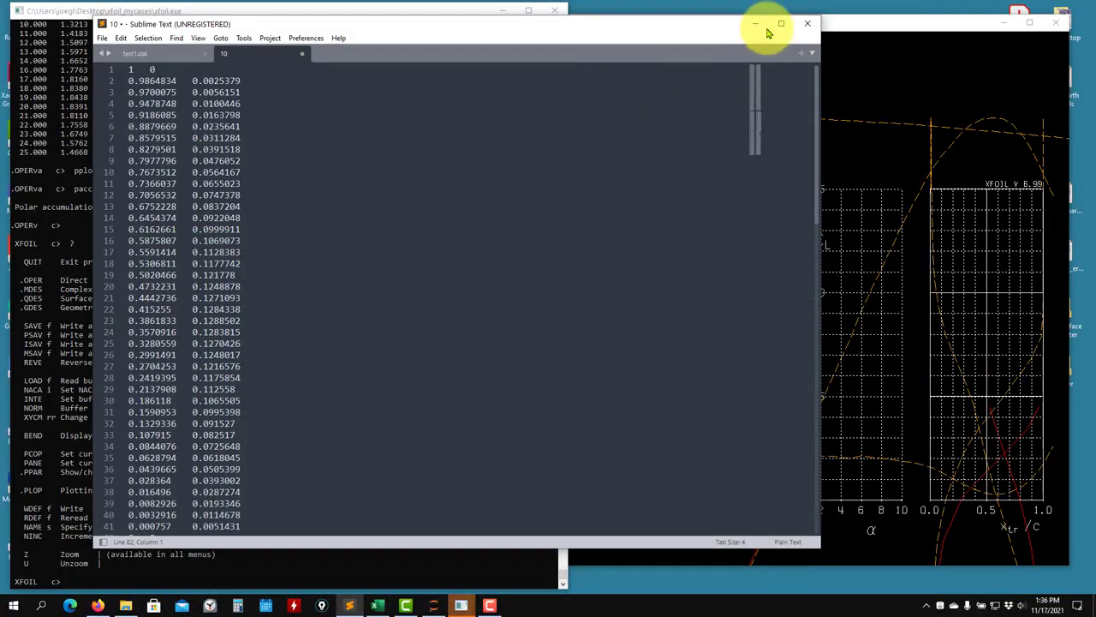
{"action": "left_click", "coordinate": [780, 23]}
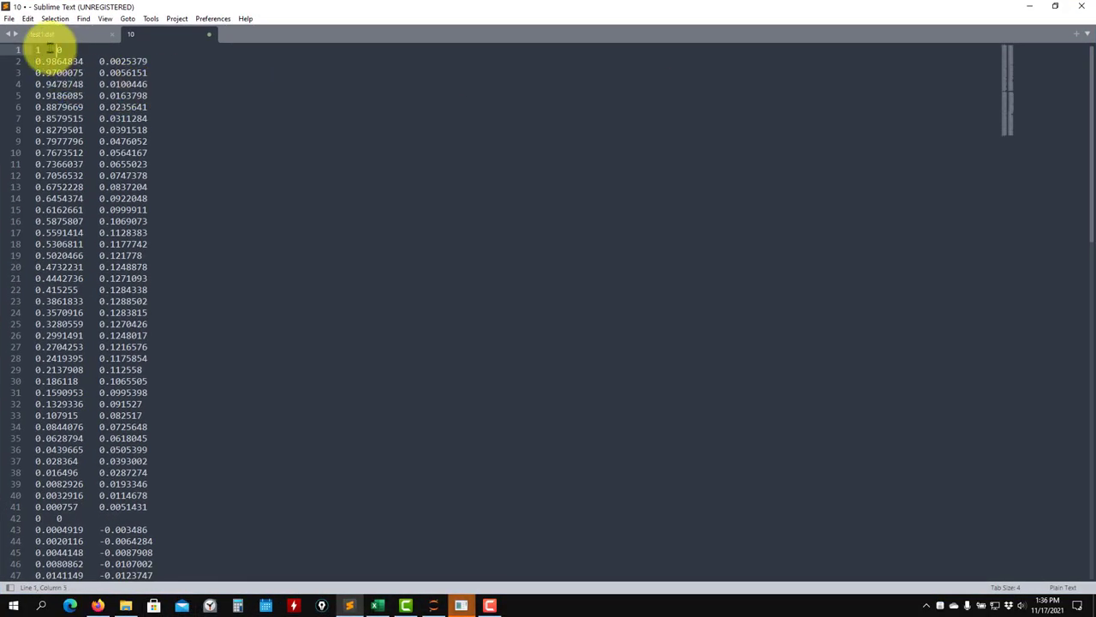
Step: Select the tab gap between the two coordinate values on line 1
{"action": "left_click", "coordinate": [92, 61]}
{"action": "left_click_drag", "start_coordinate": [45, 73], "coordinate": [95, 73]}
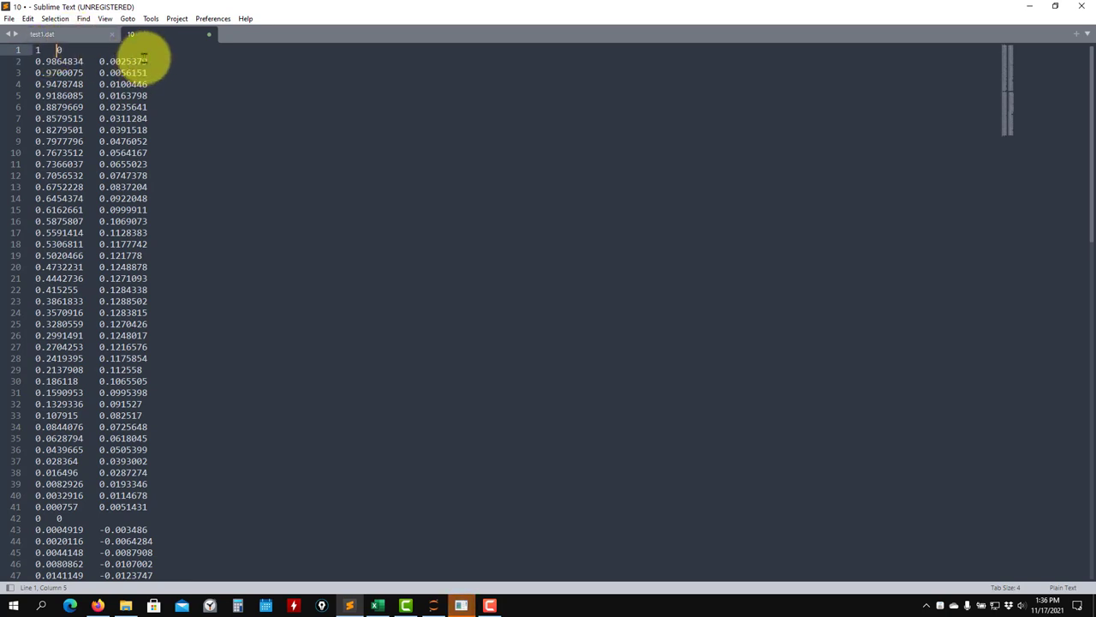
{"action": "double_click", "coordinate": [56, 49]}
{"action": "left_click", "coordinate": [55, 49]}
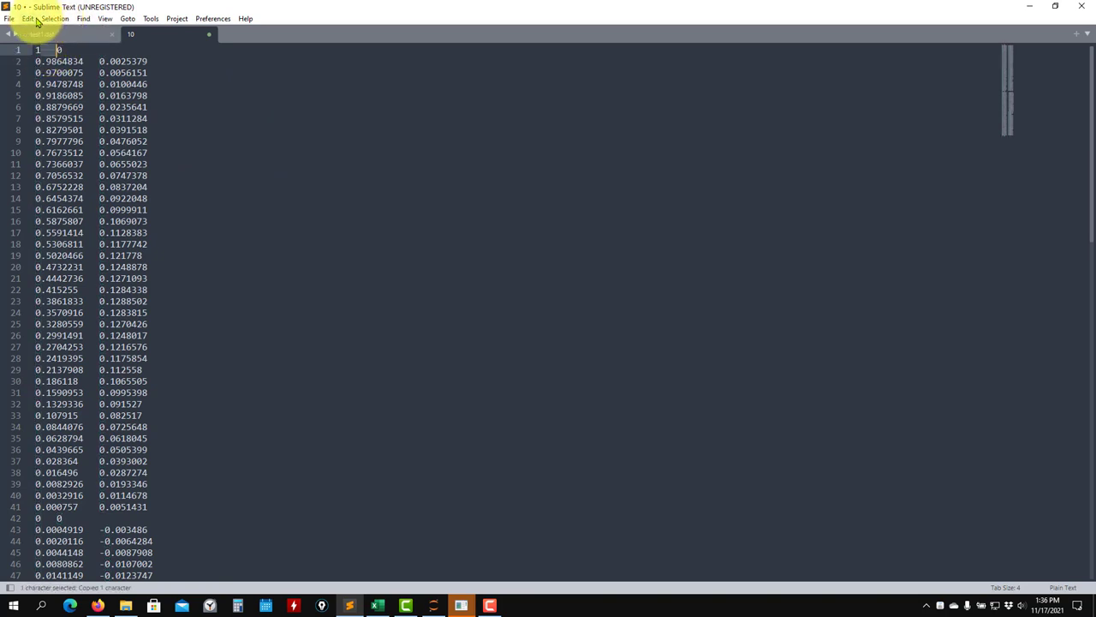
Step: Use Find > Replace to swap every tab for a single space, then check lines through the file's end
{"action": "left_click", "coordinate": [83, 18]}
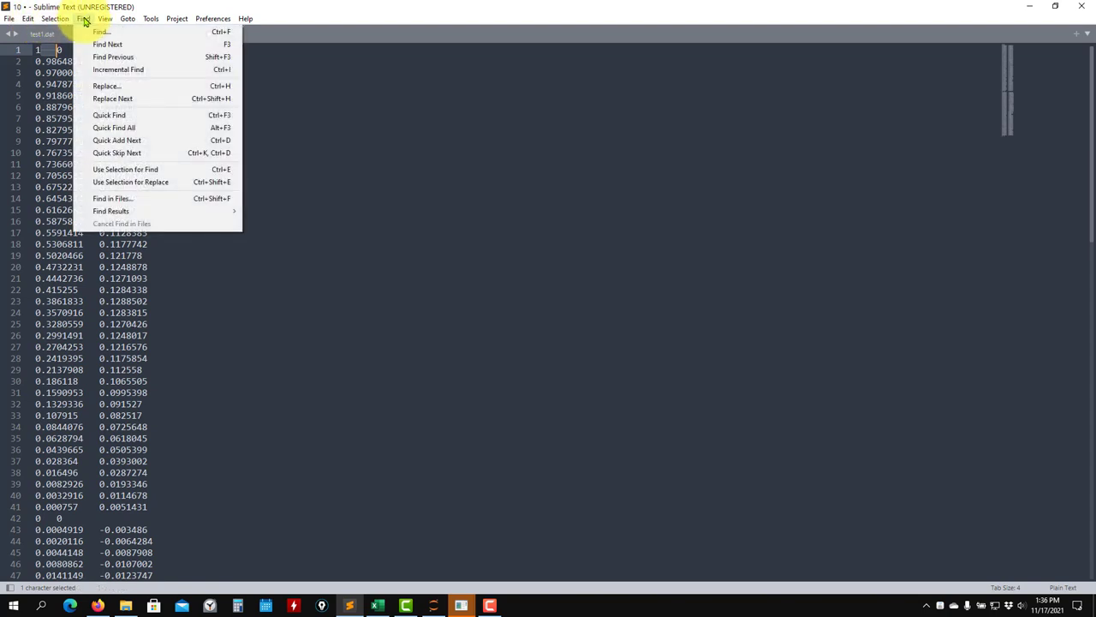
{"action": "left_click", "coordinate": [139, 86]}
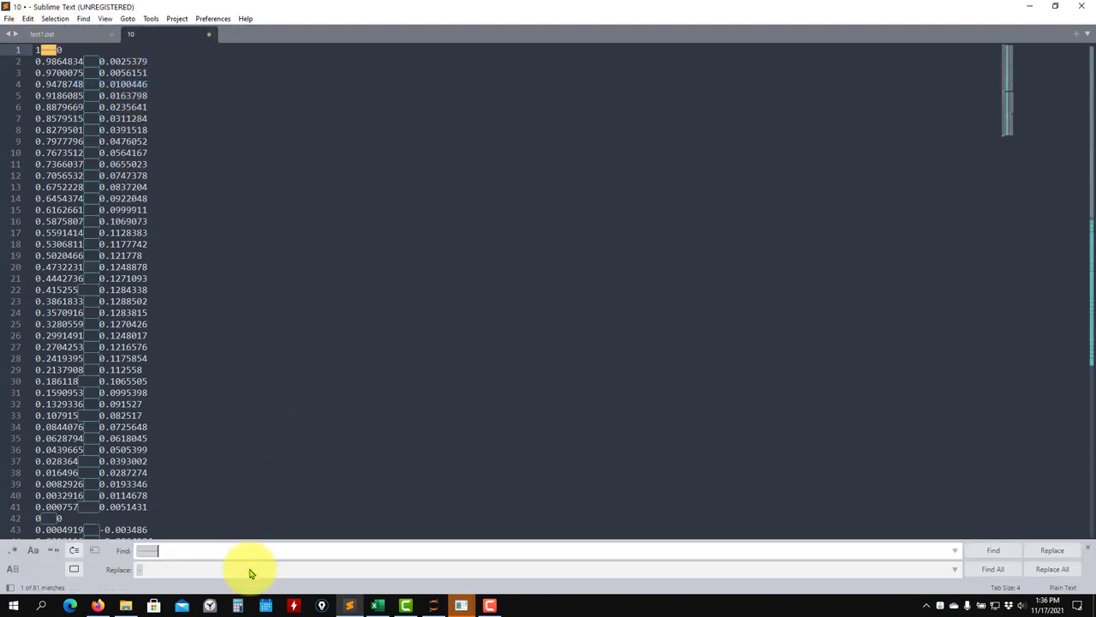
{"action": "left_click", "coordinate": [145, 569]}
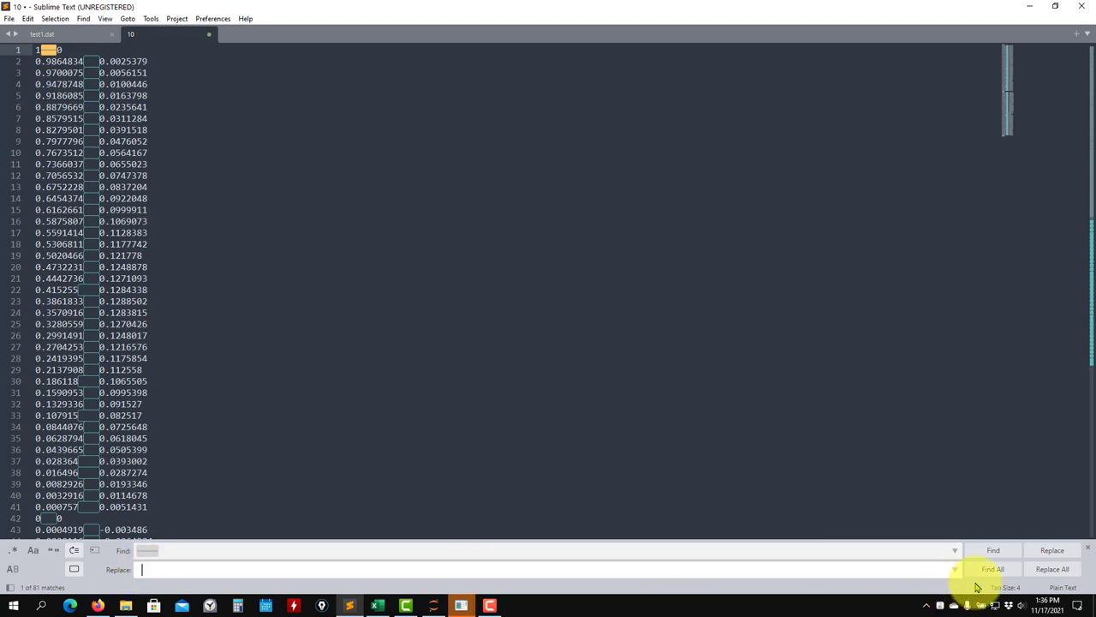
{"action": "left_click", "coordinate": [1052, 568]}
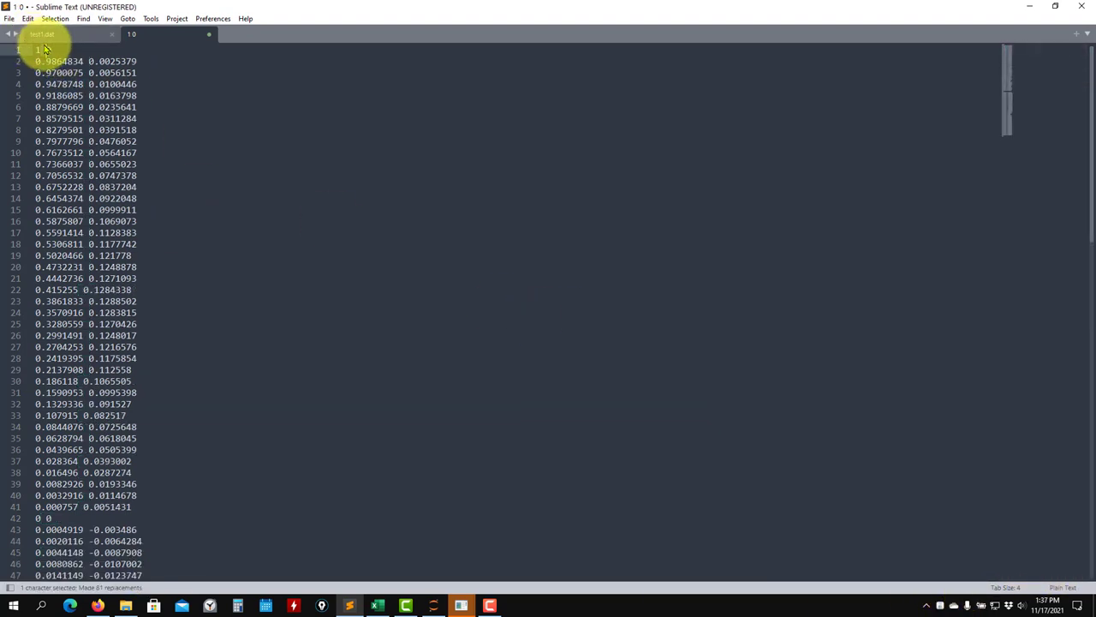
{"action": "left_click", "coordinate": [84, 62]}
{"action": "scroll", "coordinate": [112, 184], "scroll_direction": "down", "scroll_amount": 2}
{"action": "scroll", "coordinate": [100, 184], "scroll_direction": "down", "scroll_amount": 10}
{"action": "scroll", "coordinate": [152, 359], "scroll_direction": "down", "scroll_amount": 2}
{"action": "left_click", "coordinate": [62, 496]}
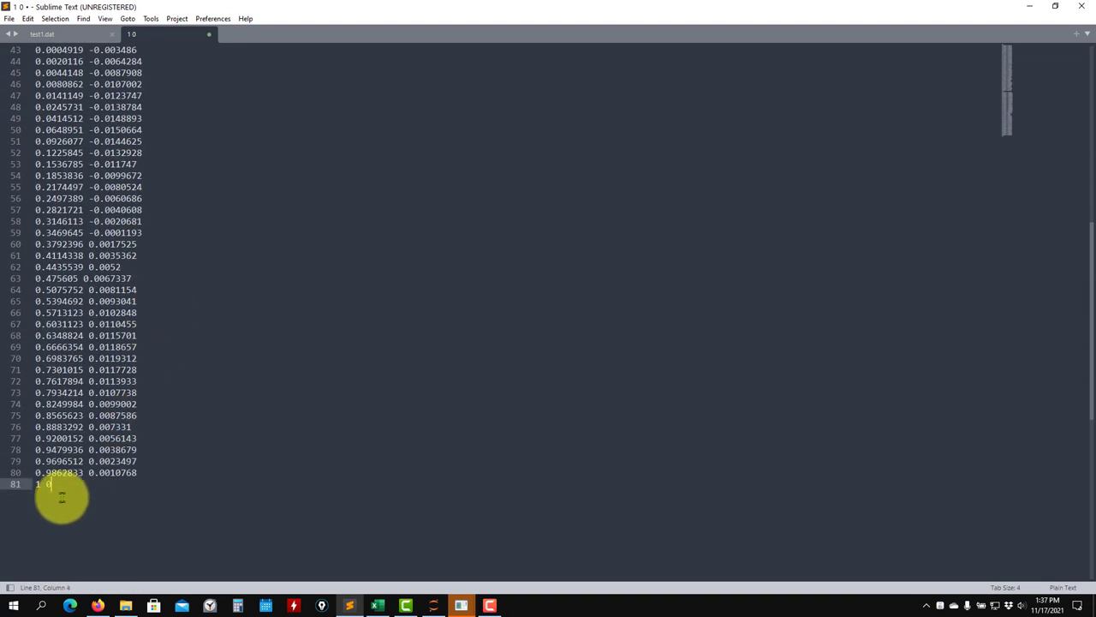
{"action": "scroll", "coordinate": [68, 479], "scroll_direction": "up", "scroll_amount": 14}
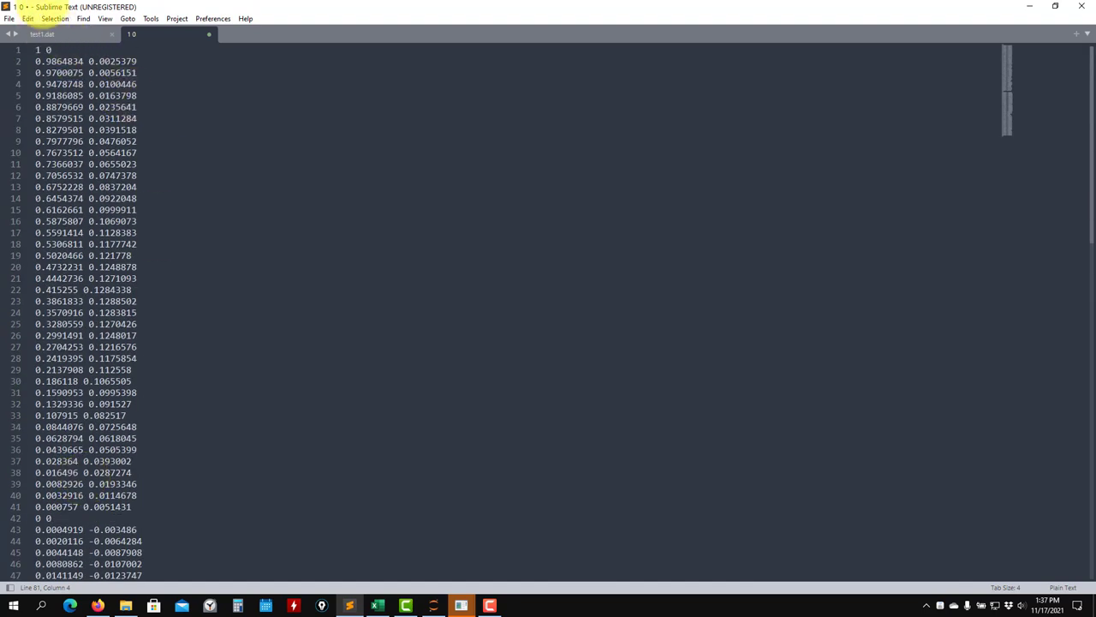
Step: Save the coordinate file to the Desktop as dae11.dat
{"action": "key", "text": "ctrl+s"}
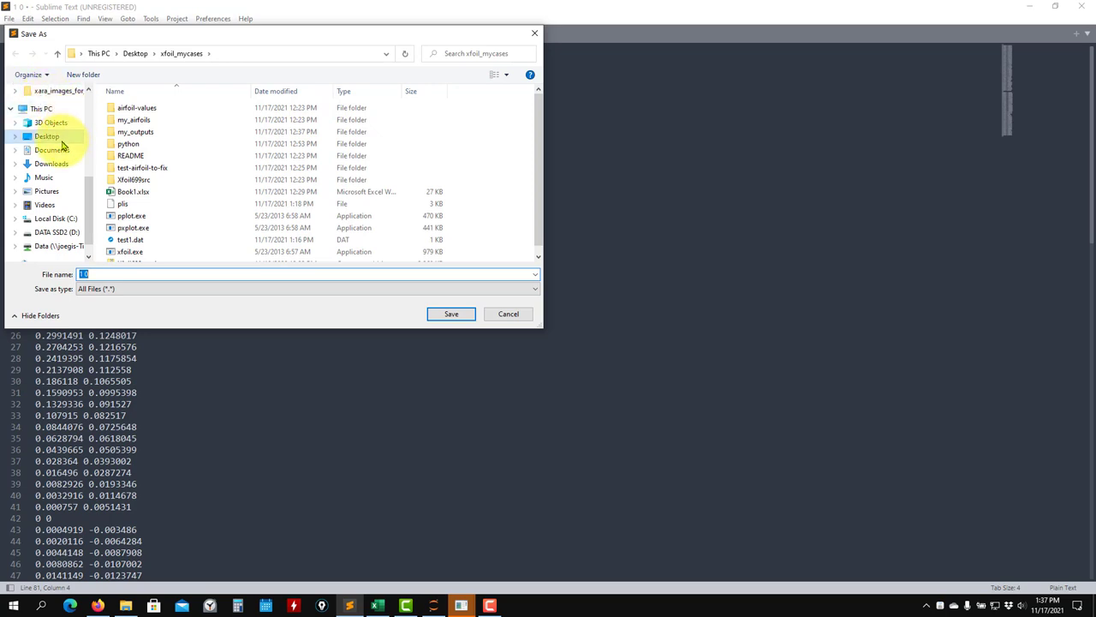
{"action": "left_click", "coordinate": [52, 137]}
{"action": "left_click", "coordinate": [104, 272]}
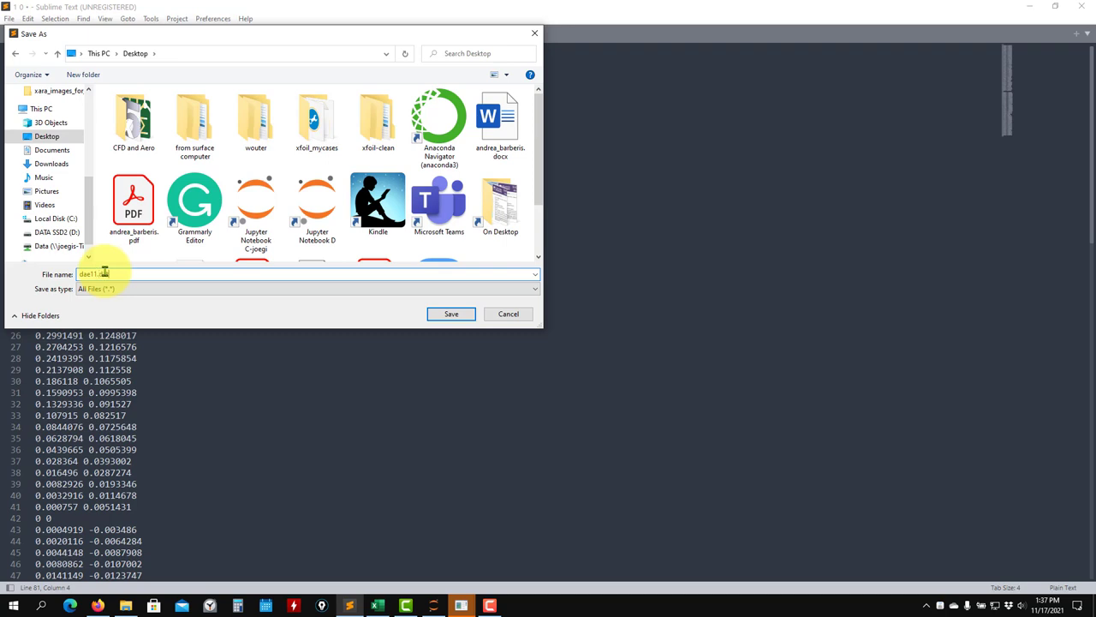
{"action": "type", "text": "dae11.dat"}
{"action": "key", "text": "Return"}
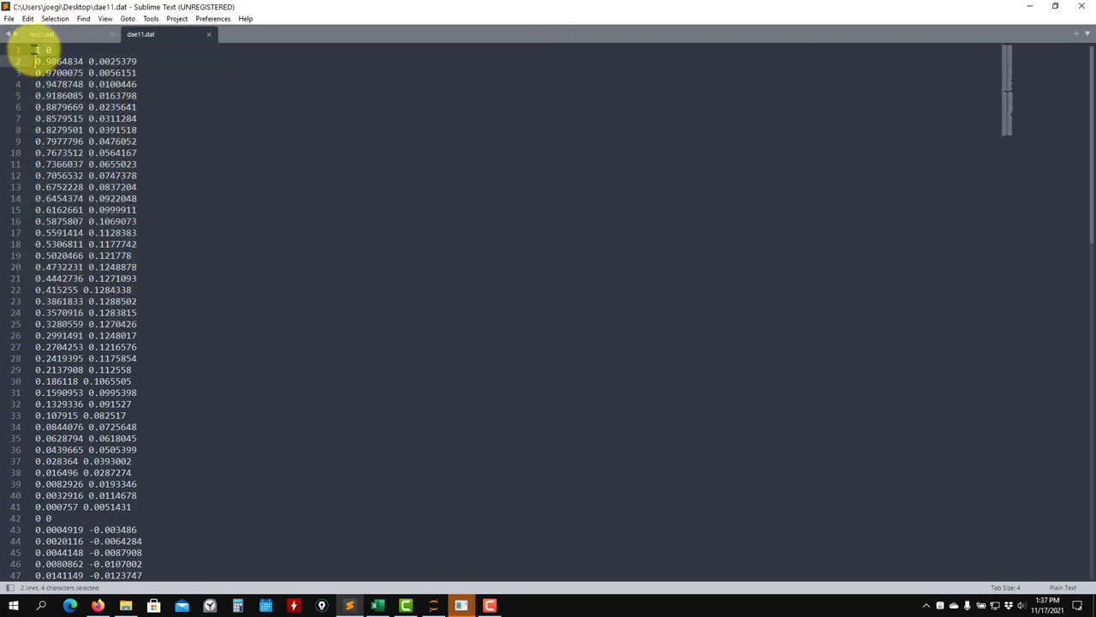
Step: Add a DAE11 title line above the coordinates, resave, and close the dae11.dat tab
{"action": "left_click", "coordinate": [37, 53]}
{"action": "key", "text": "Return"}
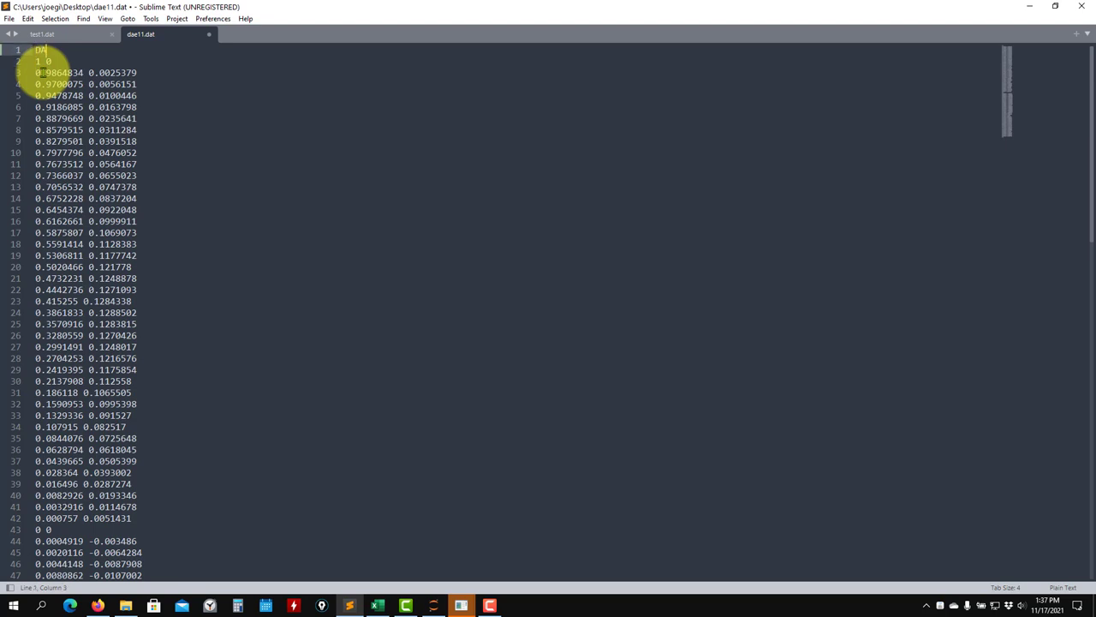
{"action": "key", "text": "ctrl+s"}
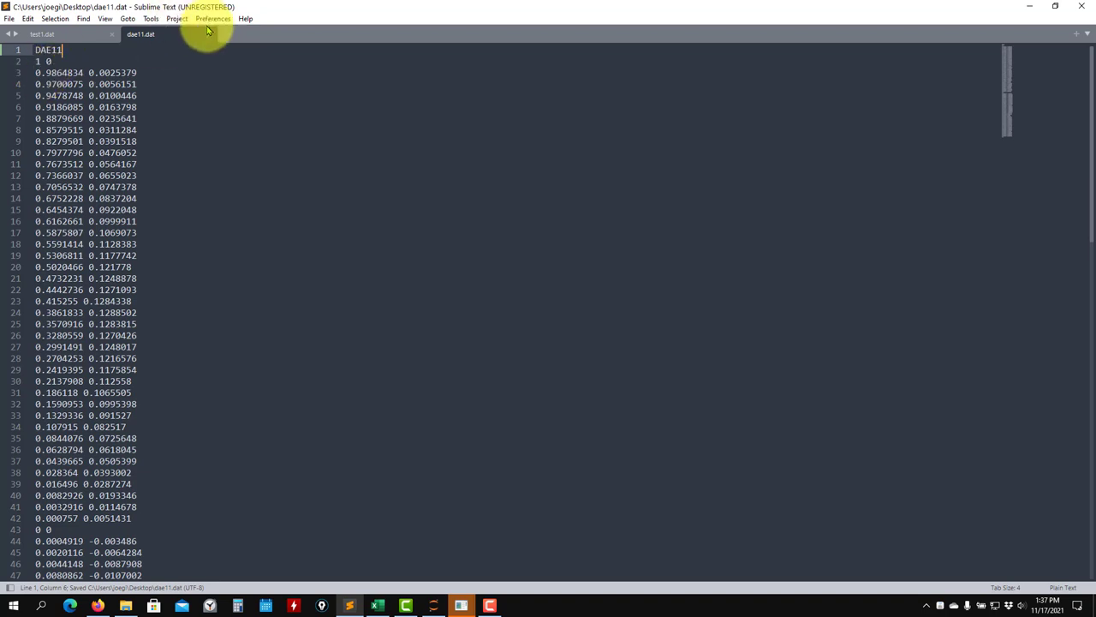
{"action": "left_click", "coordinate": [209, 33]}
Step: Close test1.dat and Sublime Text, shift the XFOIL console aside, and open xfoil_mycases
{"action": "left_click", "coordinate": [112, 35]}
{"action": "left_click", "coordinate": [1081, 6]}
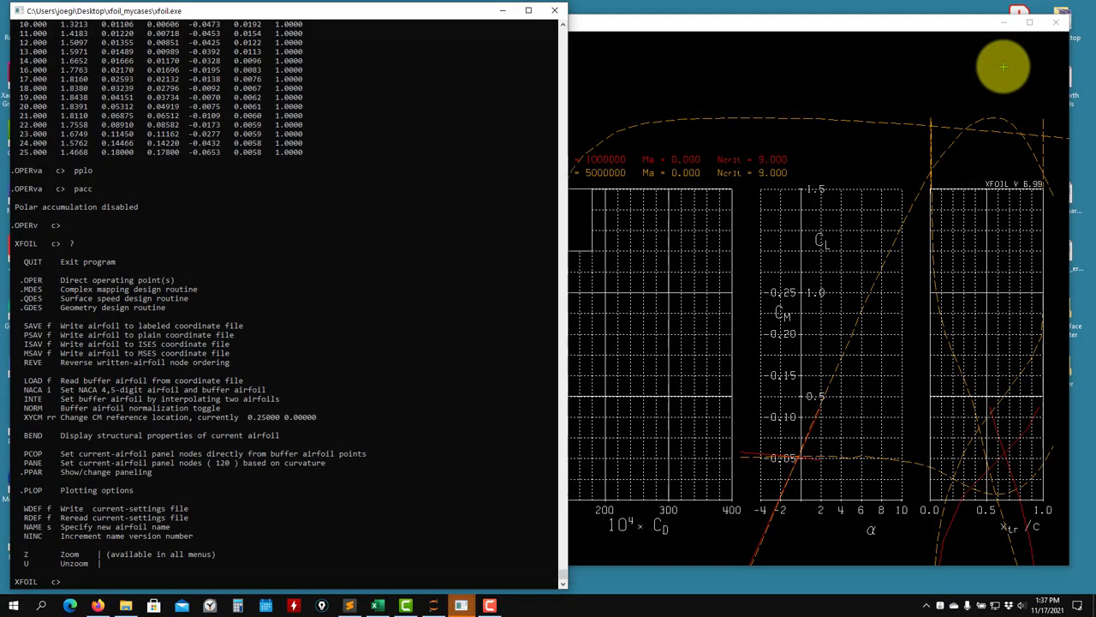
{"action": "left_click_drag", "start_coordinate": [465, 11], "coordinate": [834, 12]}
{"action": "left_click_drag", "start_coordinate": [68, 536], "coordinate": [154, 137]}
{"action": "double_click", "coordinate": [192, 26]}
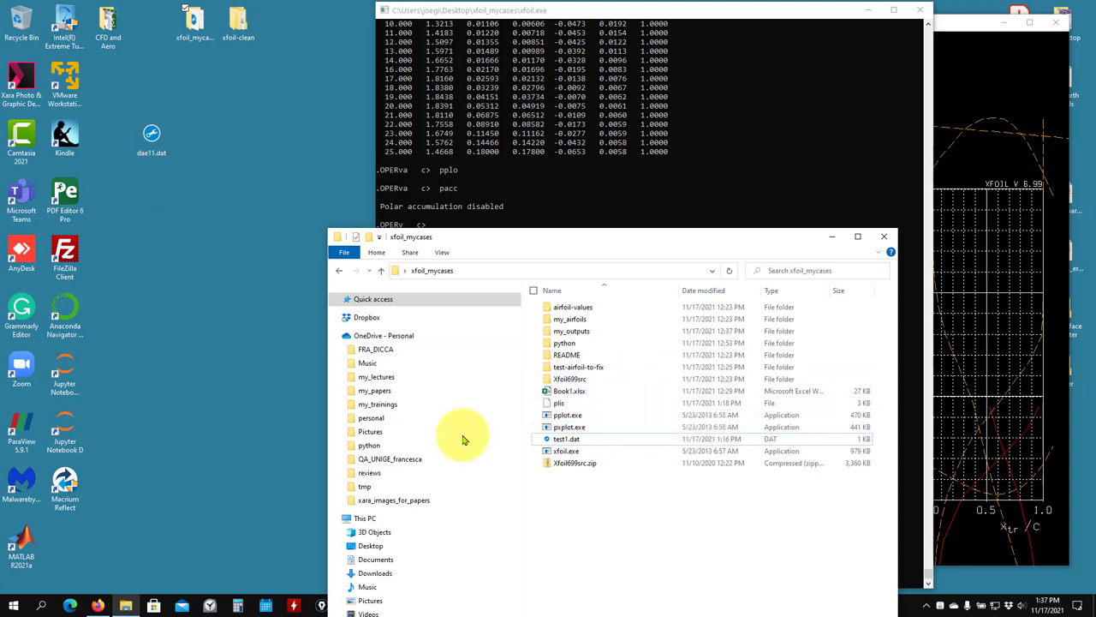
Step: Move dae11.dat from the desktop into xfoil_mycases and test1.dat into my_outputs
{"action": "left_click", "coordinate": [153, 144]}
{"action": "left_click_drag", "start_coordinate": [153, 144], "coordinate": [599, 551]}
{"action": "left_click_drag", "start_coordinate": [551, 477], "coordinate": [567, 322]}
{"action": "double_click", "coordinate": [567, 321]}
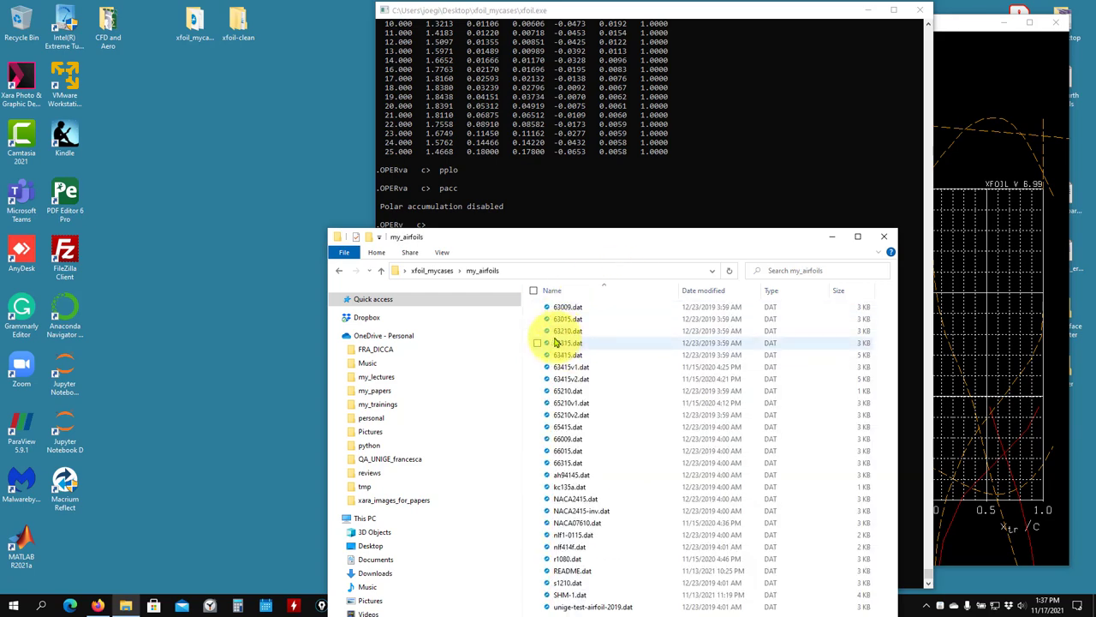
{"action": "left_click", "coordinate": [381, 269]}
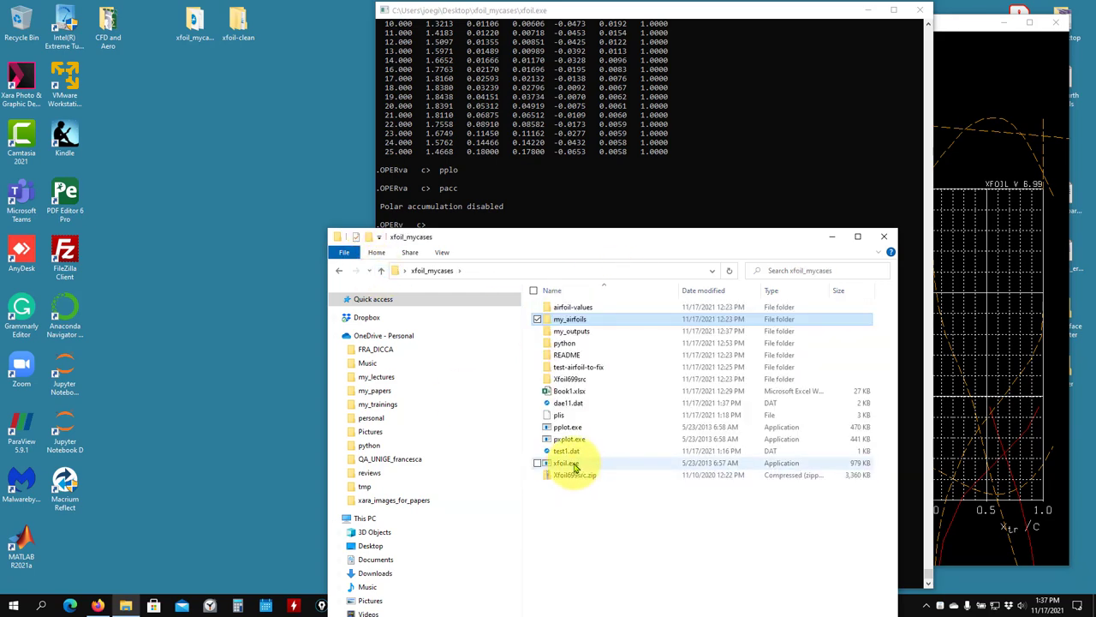
{"action": "left_click_drag", "start_coordinate": [563, 451], "coordinate": [591, 318]}
Step: List the available XFOIL commands with ?
{"action": "left_click", "coordinate": [606, 186]}
{"action": "type", "text": "?"}
{"action": "key", "text": "Return"}
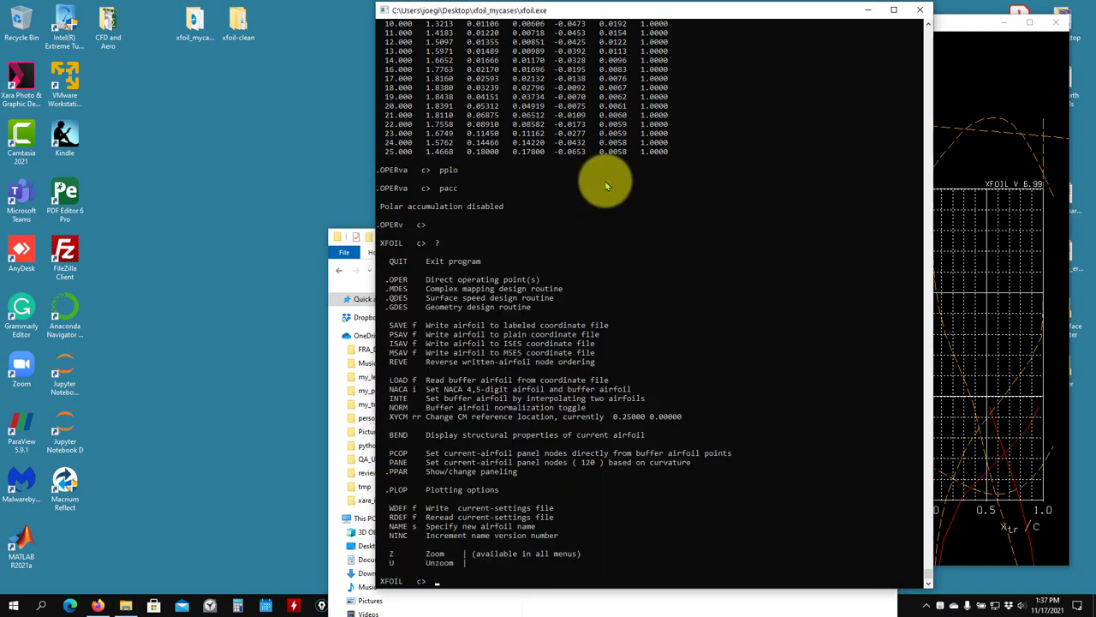
Step: Run load in XFOIL with path my_airfoils/dae11.dat, which fails because the file is missing
{"action": "left_click", "coordinate": [752, 600]}
{"action": "left_click", "coordinate": [599, 36]}
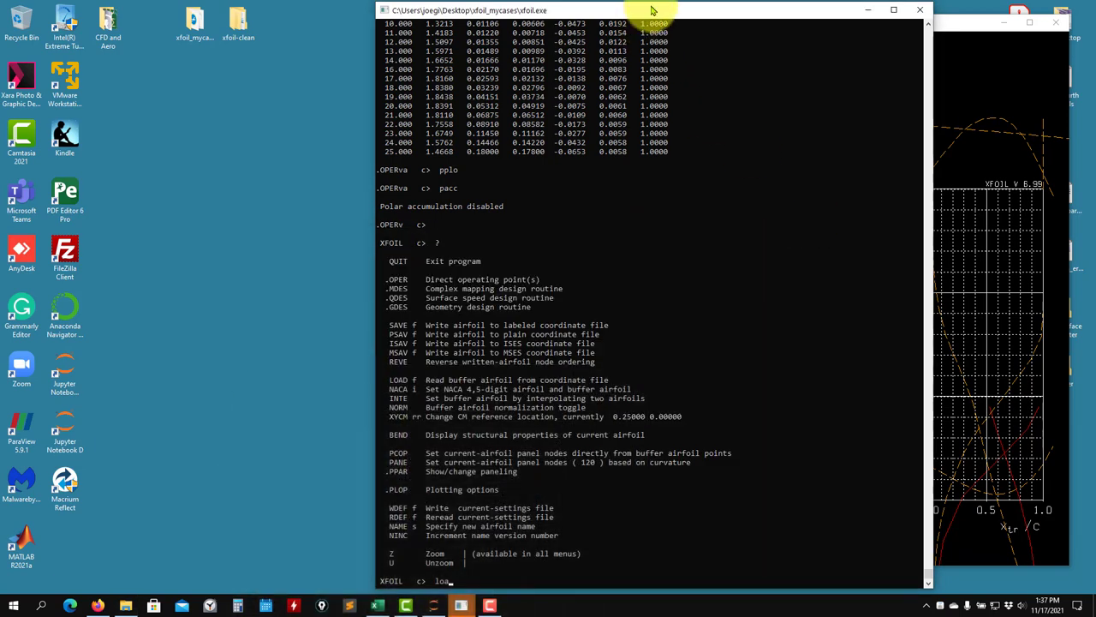
{"action": "type", "text": "loa"}
{"action": "left_click_drag", "start_coordinate": [641, 12], "coordinate": [295, 15]}
{"action": "type", "text": "d"}
{"action": "key", "text": "Return"}
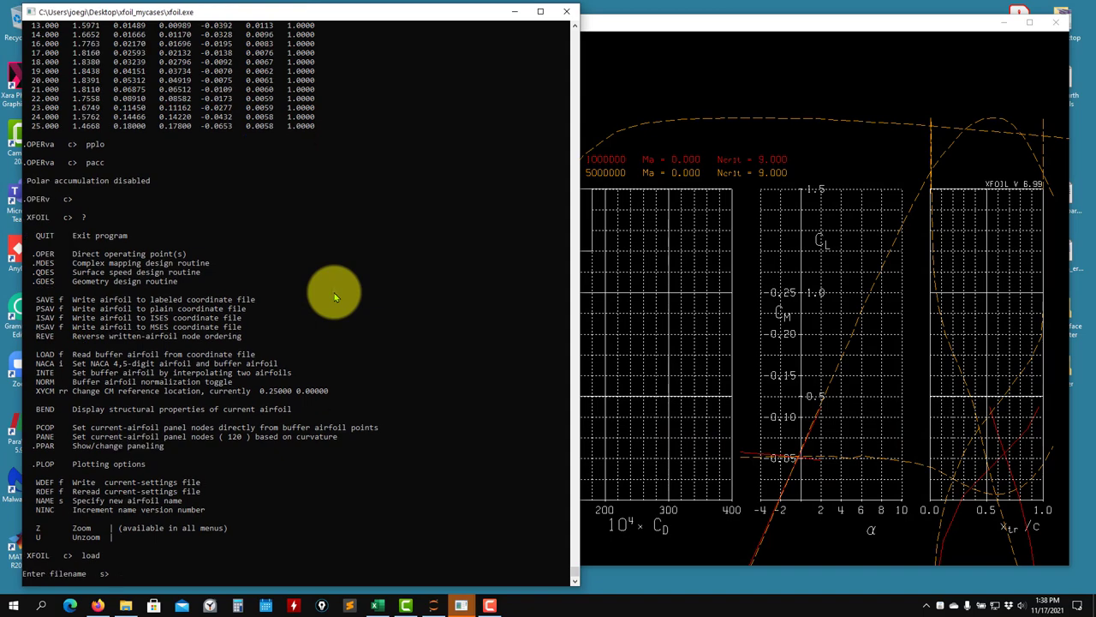
{"action": "left_click", "coordinate": [125, 605]}
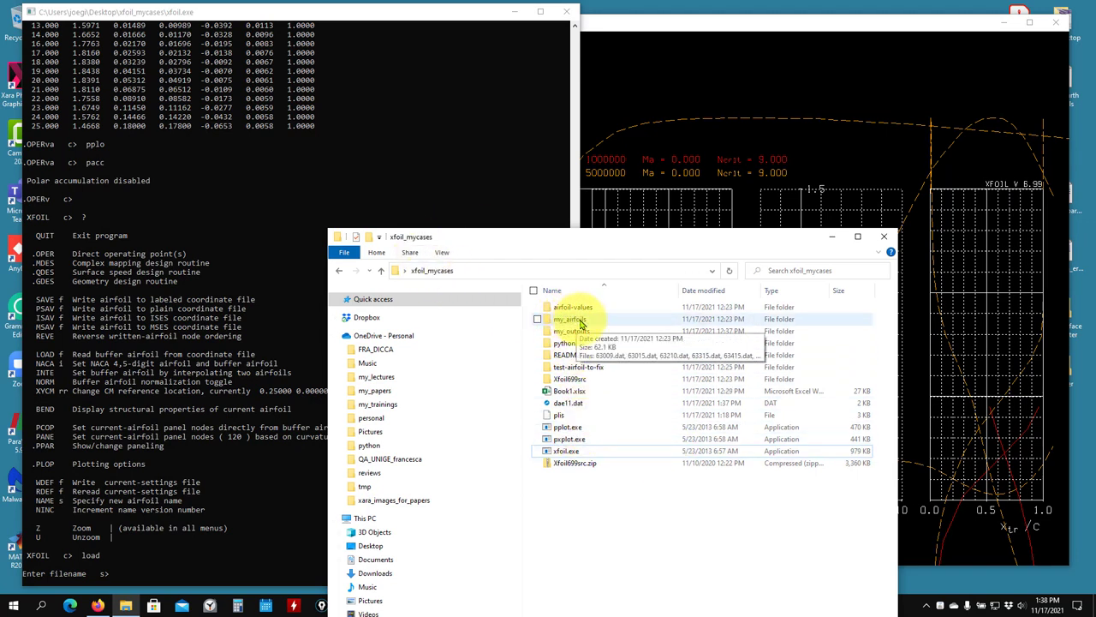
{"action": "left_click", "coordinate": [249, 395]}
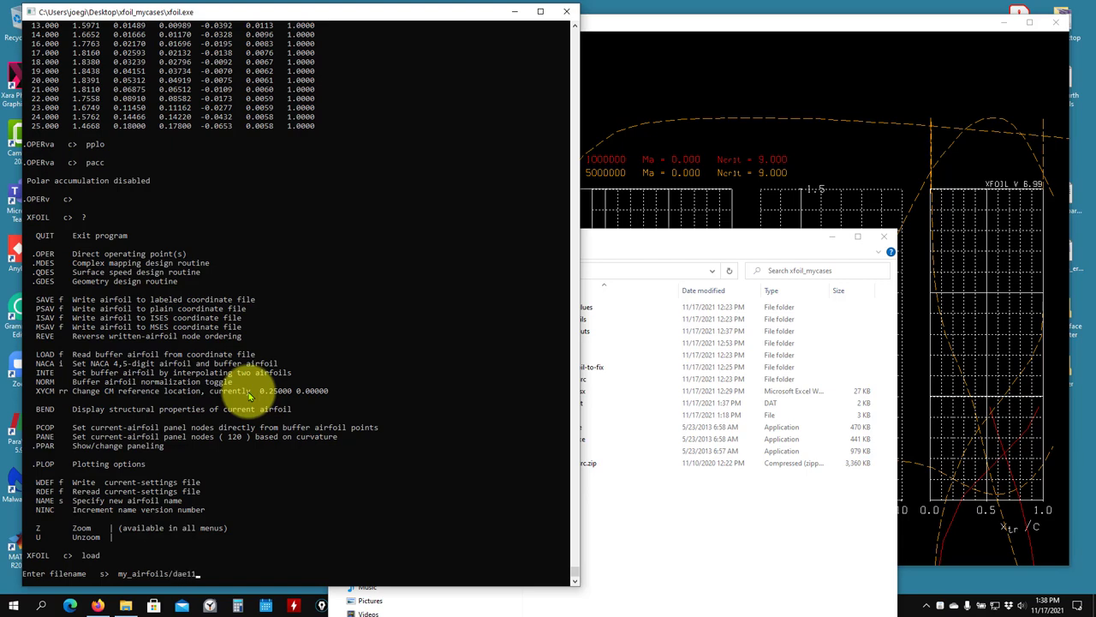
{"action": "key", "text": "Return"}
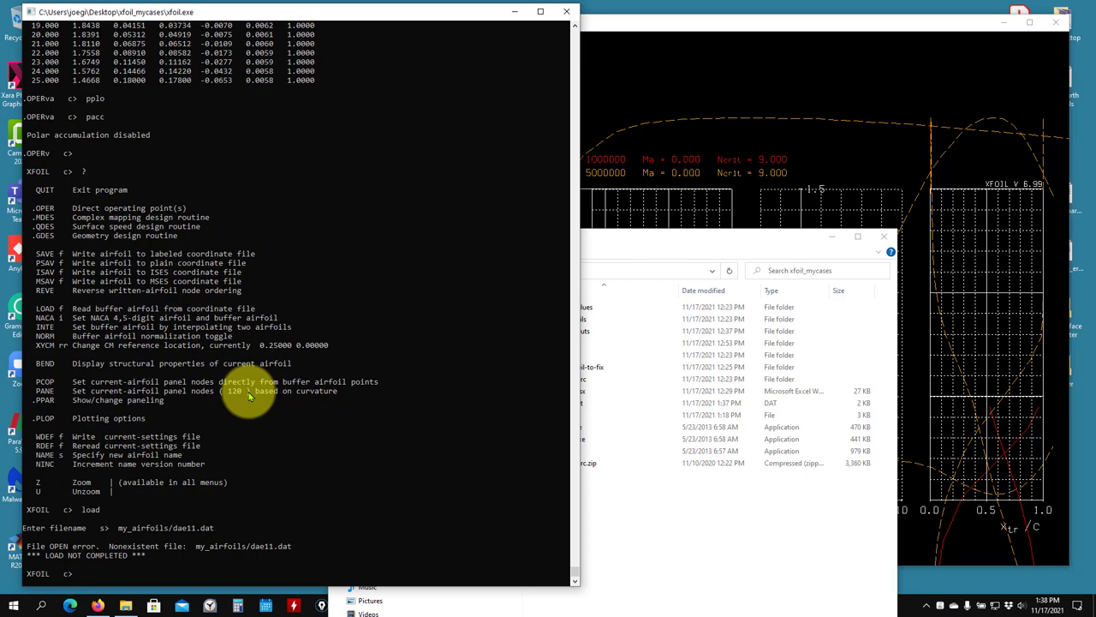
Step: Drag dae11.dat from xfoil_mycases onto my_airfoils and open that folder to confirm it's there
{"action": "left_click", "coordinate": [668, 510]}
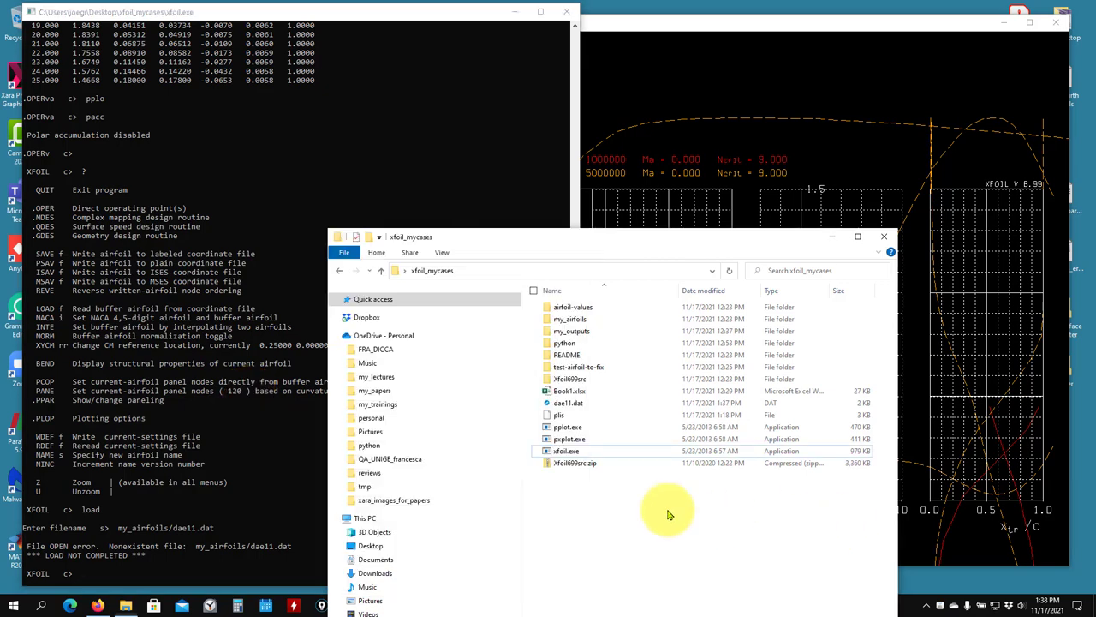
{"action": "double_click", "coordinate": [582, 321]}
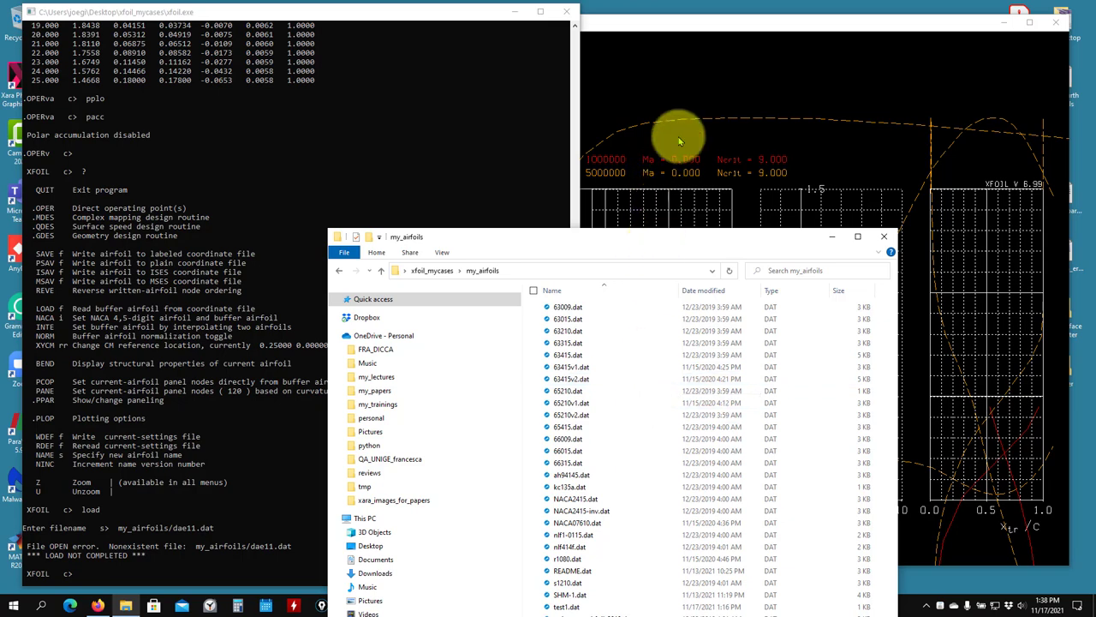
{"action": "left_click_drag", "start_coordinate": [572, 257], "coordinate": [660, 77]}
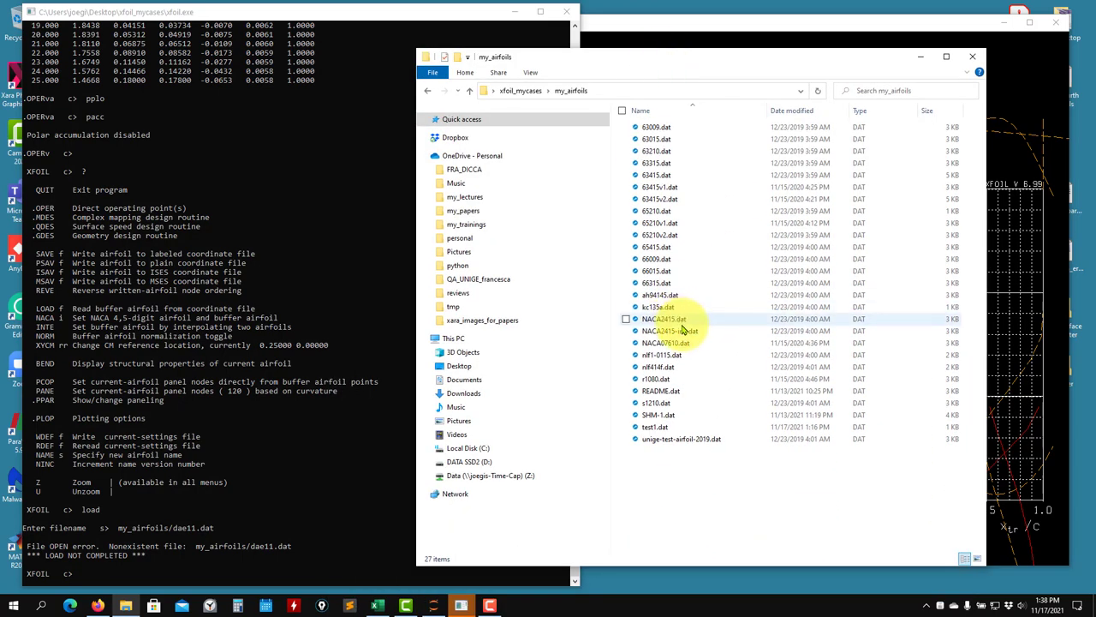
{"action": "left_click", "coordinate": [469, 89]}
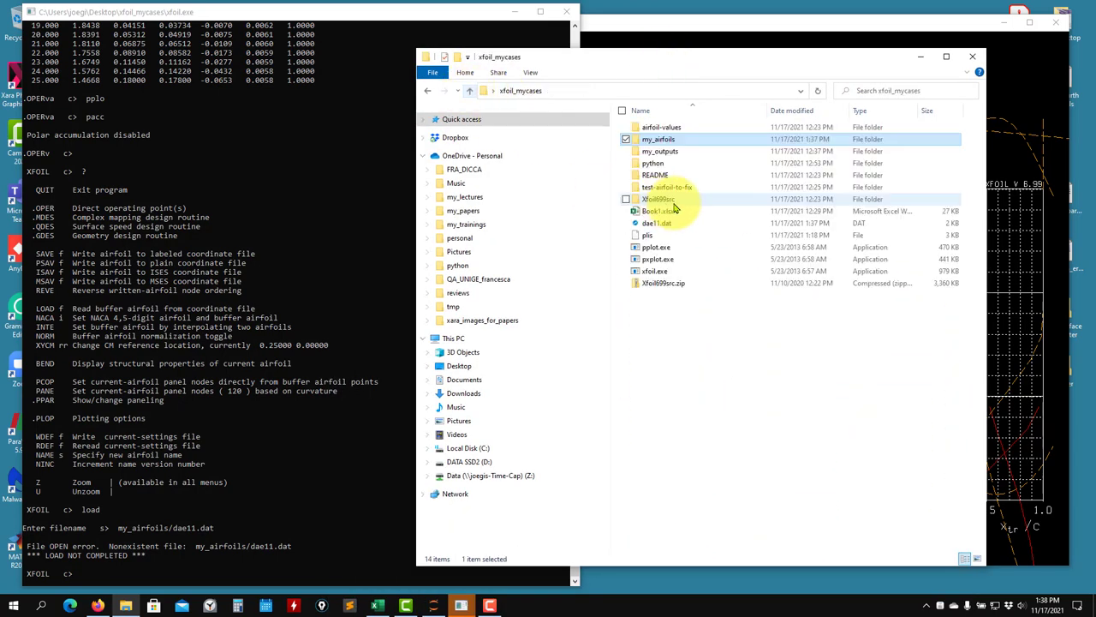
{"action": "left_click_drag", "start_coordinate": [653, 221], "coordinate": [672, 143]}
{"action": "double_click", "coordinate": [672, 140]}
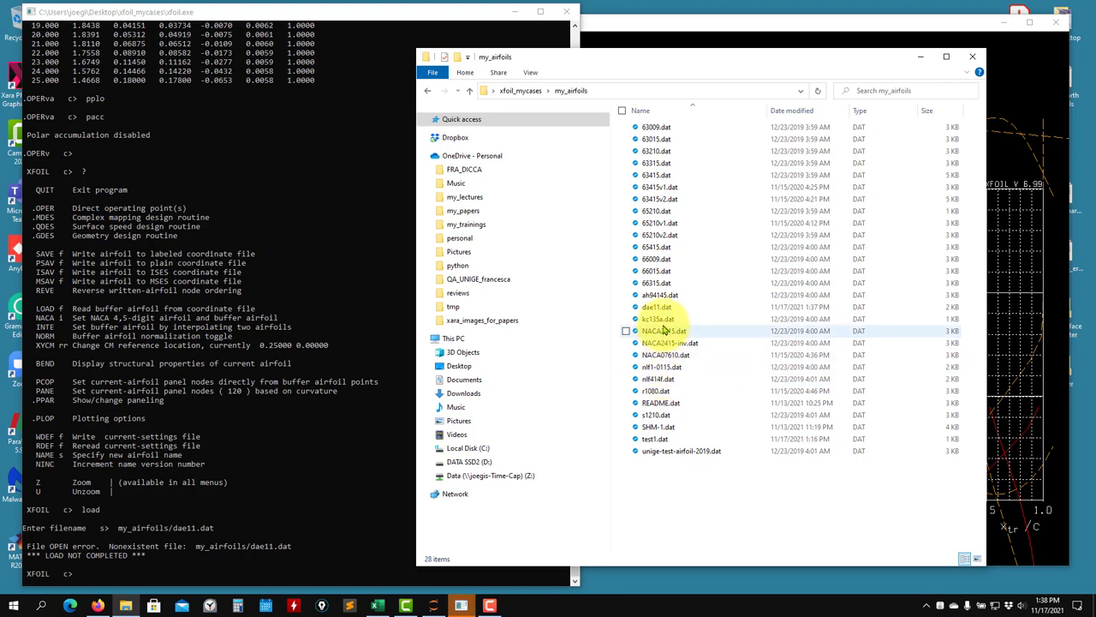
{"action": "left_click", "coordinate": [342, 375]}
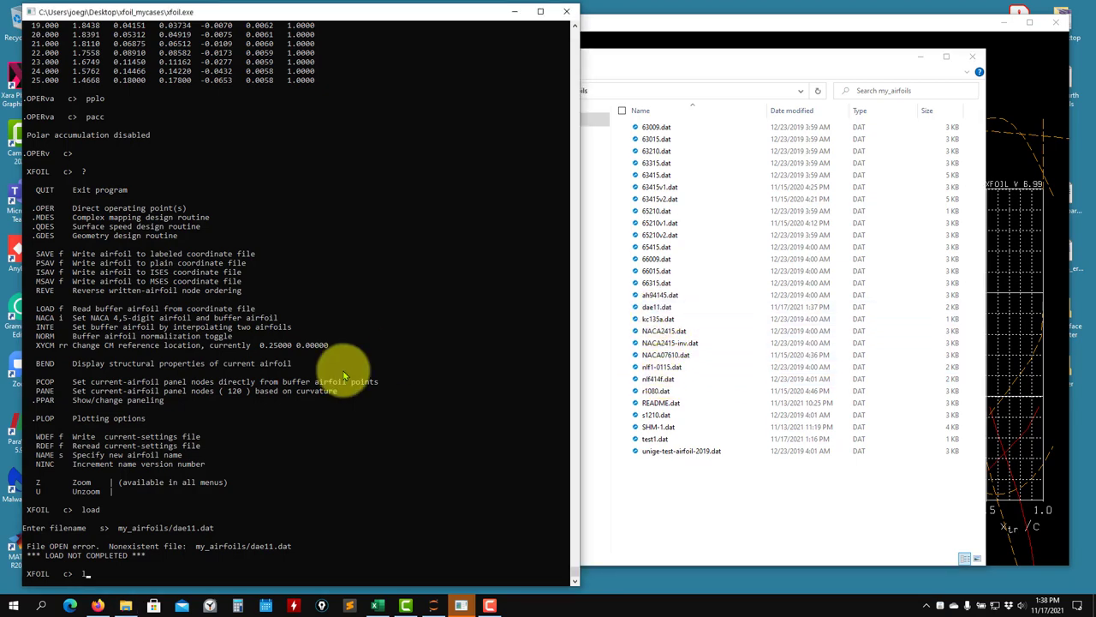
Step: Load my_airfoils/dae11.dat into XFOIL as DAE11, then list the top-level commands with ?
{"action": "type", "text": "load"}
{"action": "key", "text": "Return"}
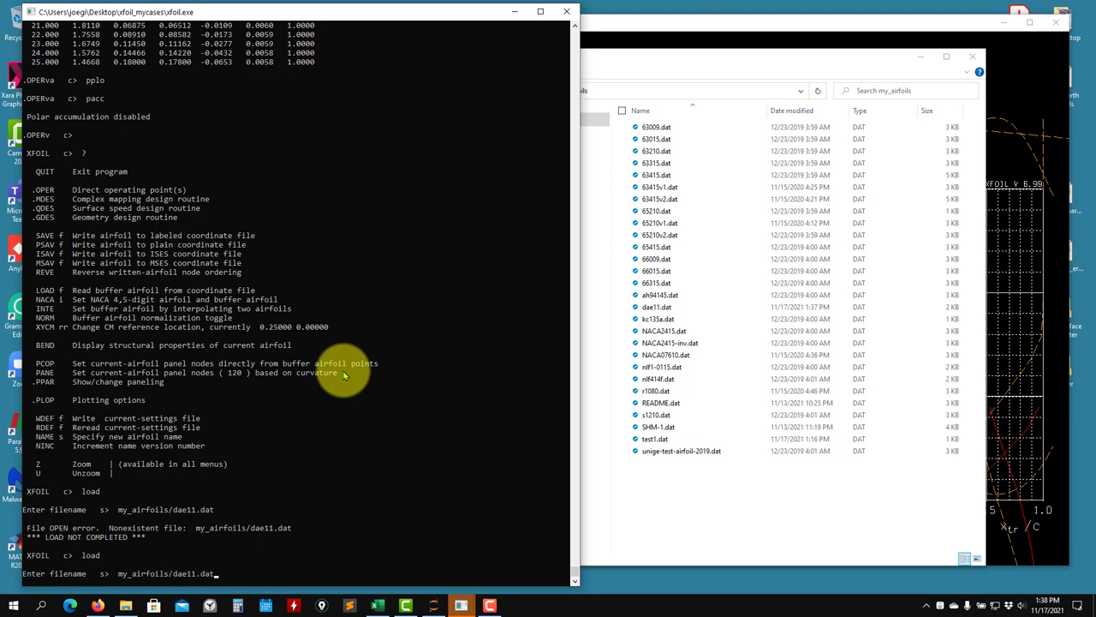
{"action": "key", "text": "Return"}
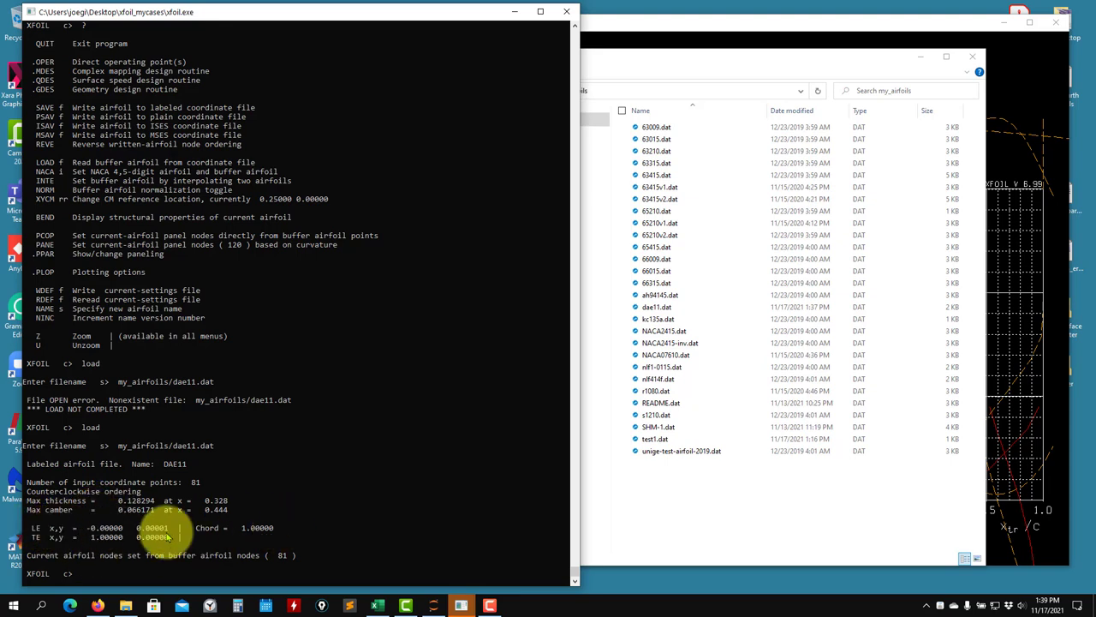
{"action": "left_click", "coordinate": [266, 545]}
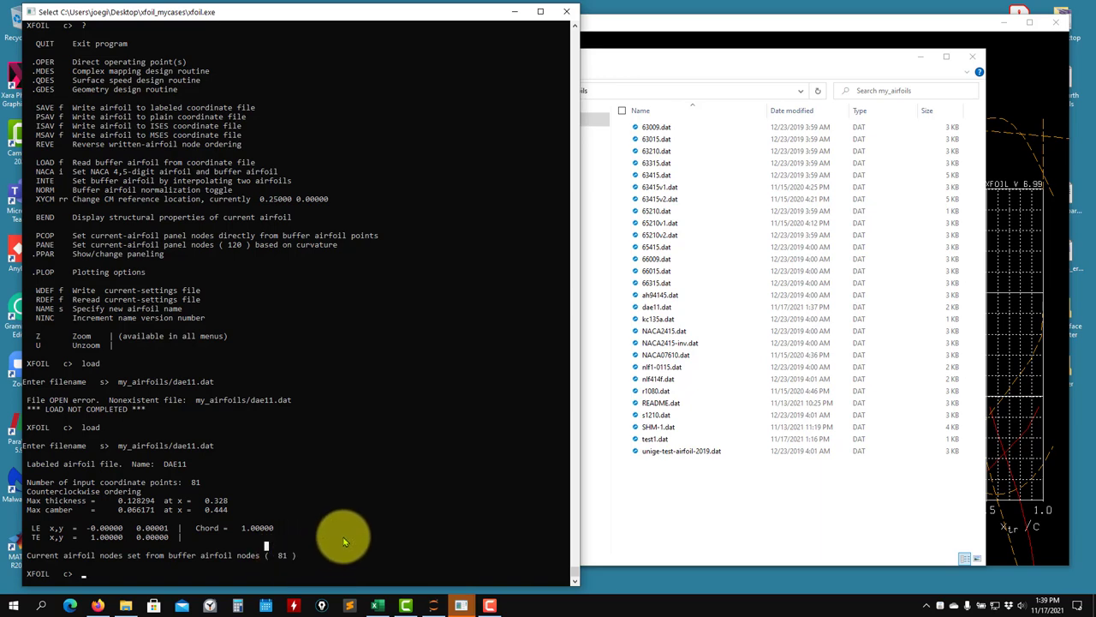
{"action": "key", "text": "Escape"}
{"action": "type", "text": "?"}
{"action": "key", "text": "Return"}
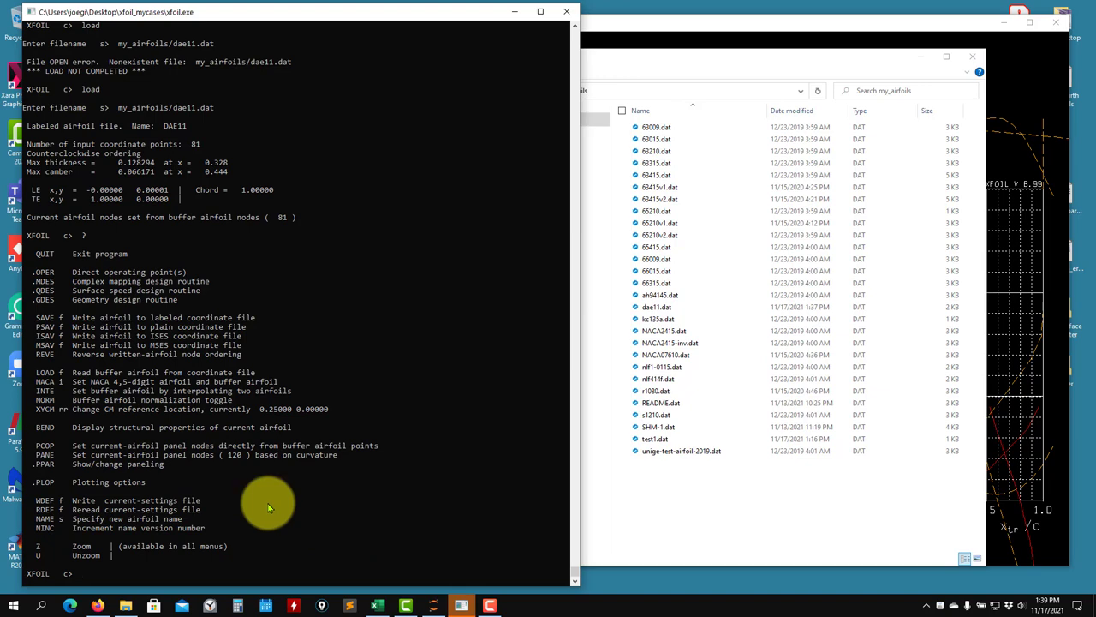
Step: Repanel the DAE11 airfoil with 160 nodes using PPAR and check the new paneling plot
{"action": "type", "text": "ppar"}
{"action": "key", "text": "Return"}
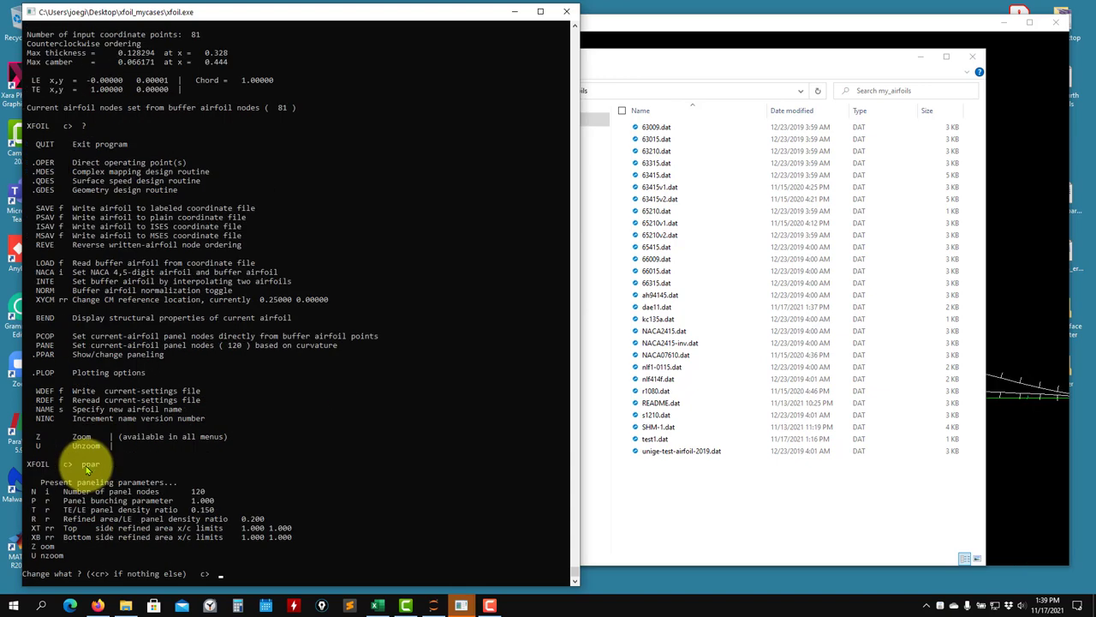
{"action": "left_click", "coordinate": [1056, 355]}
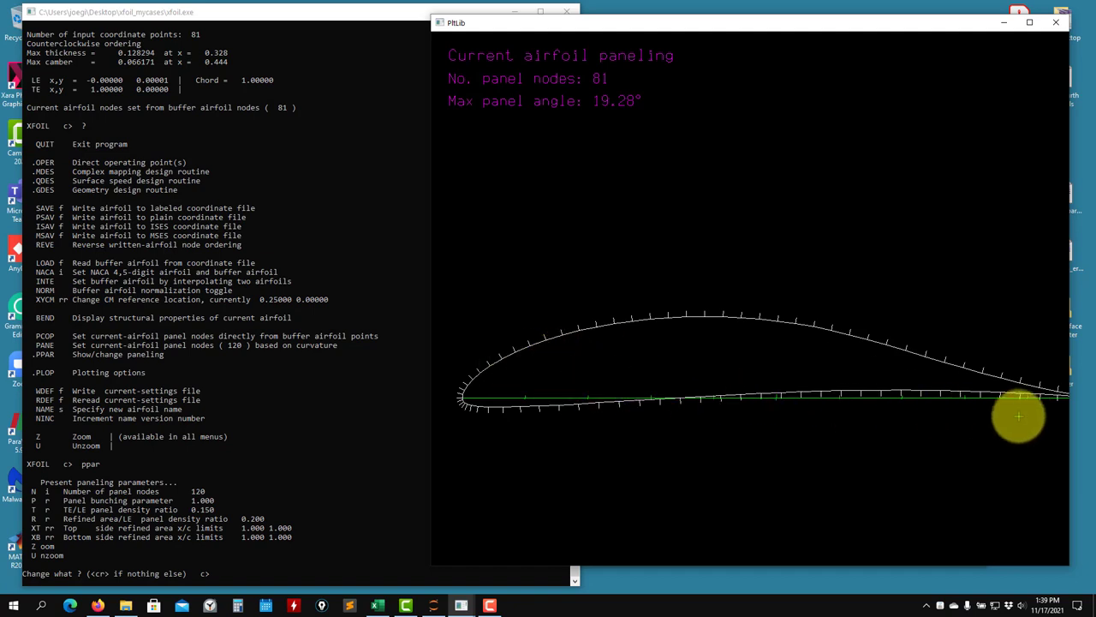
{"action": "left_click", "coordinate": [243, 409]}
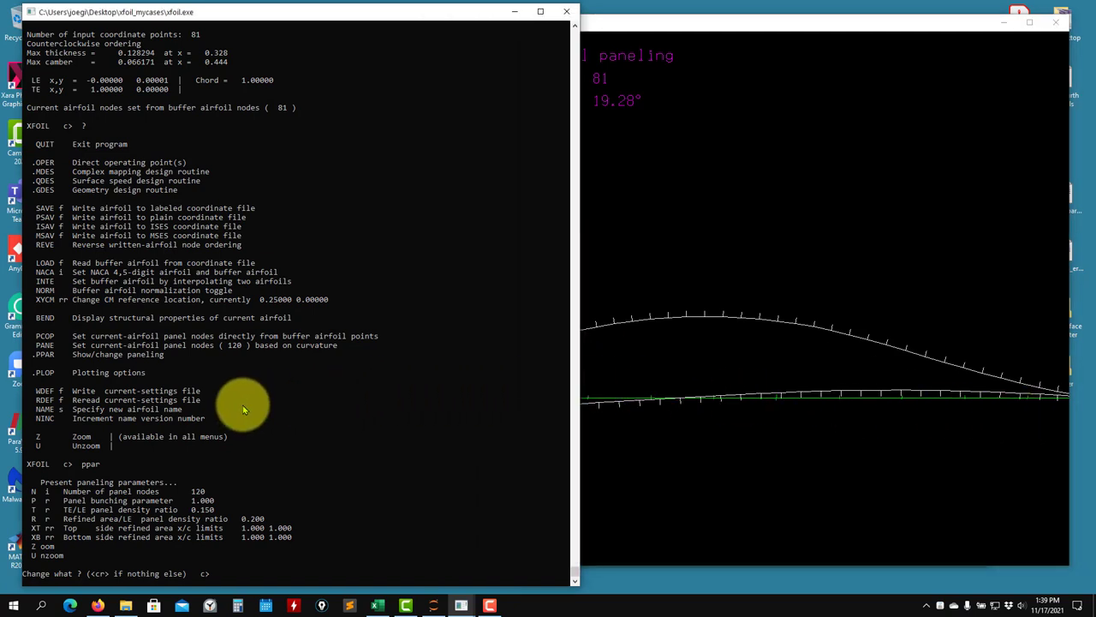
{"action": "type", "text": "n"}
{"action": "key", "text": "Return"}
{"action": "type", "text": "160"}
{"action": "key", "text": "Return"}
{"action": "key", "text": "Return"}
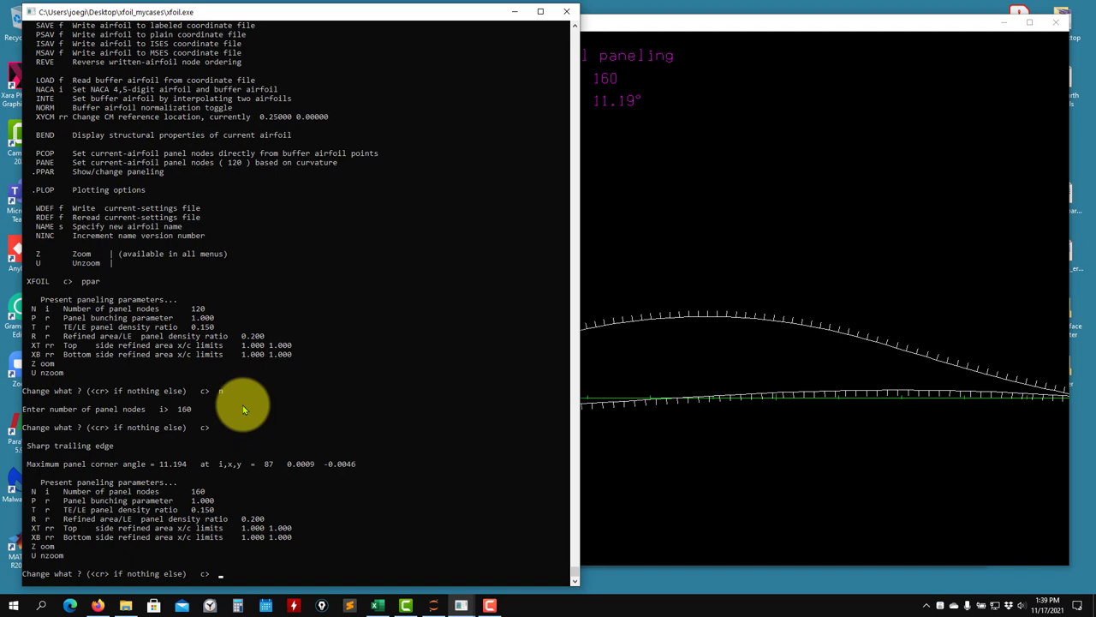
{"action": "left_click", "coordinate": [991, 385]}
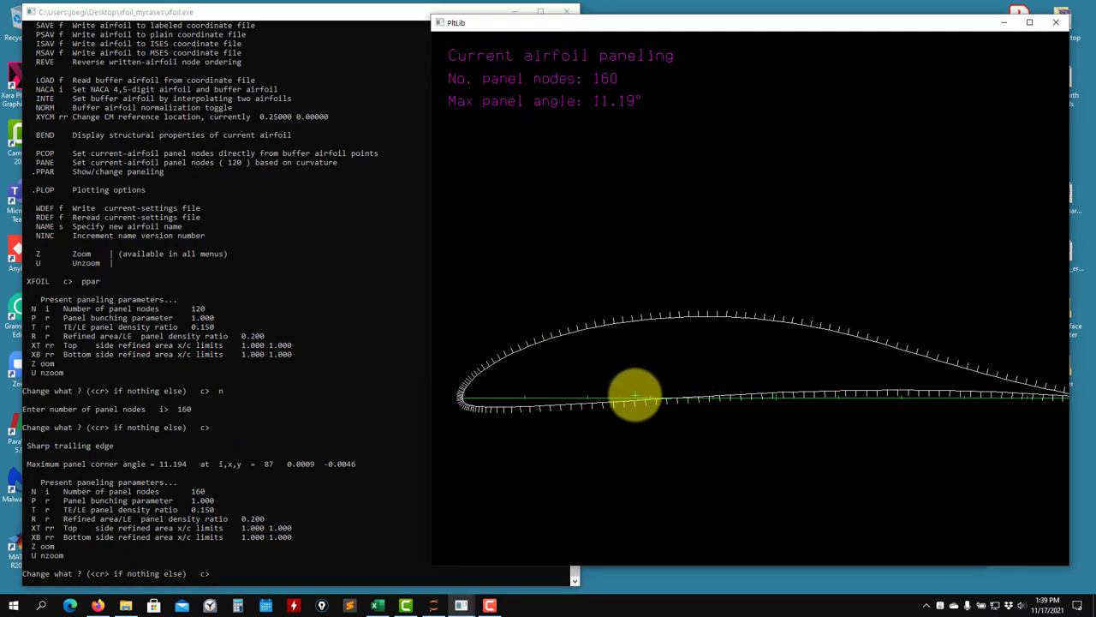
{"action": "left_click", "coordinate": [205, 376]}
{"action": "key", "text": "Return"}
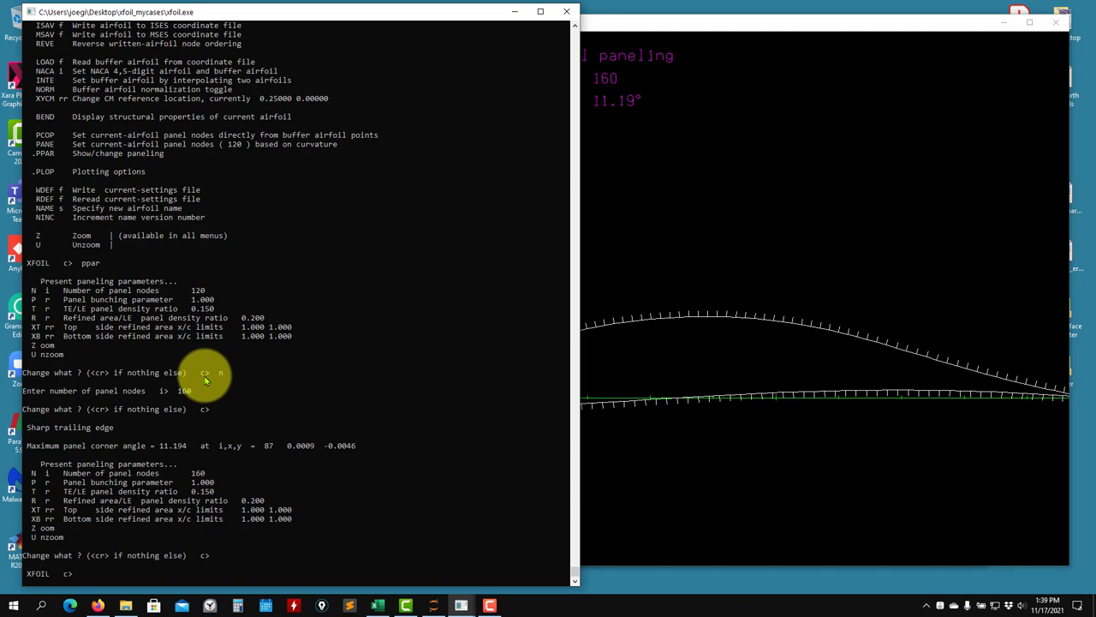
Step: Close Excel, saving the changes to Book1.xlsx
{"action": "left_click", "coordinate": [377, 605]}
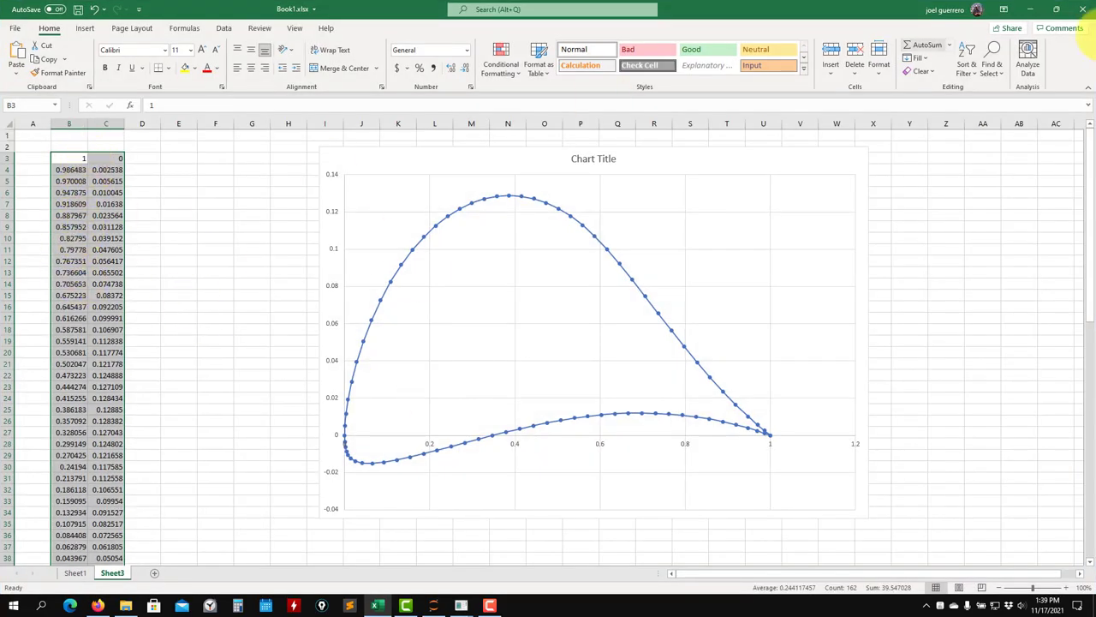
{"action": "left_click", "coordinate": [1080, 9]}
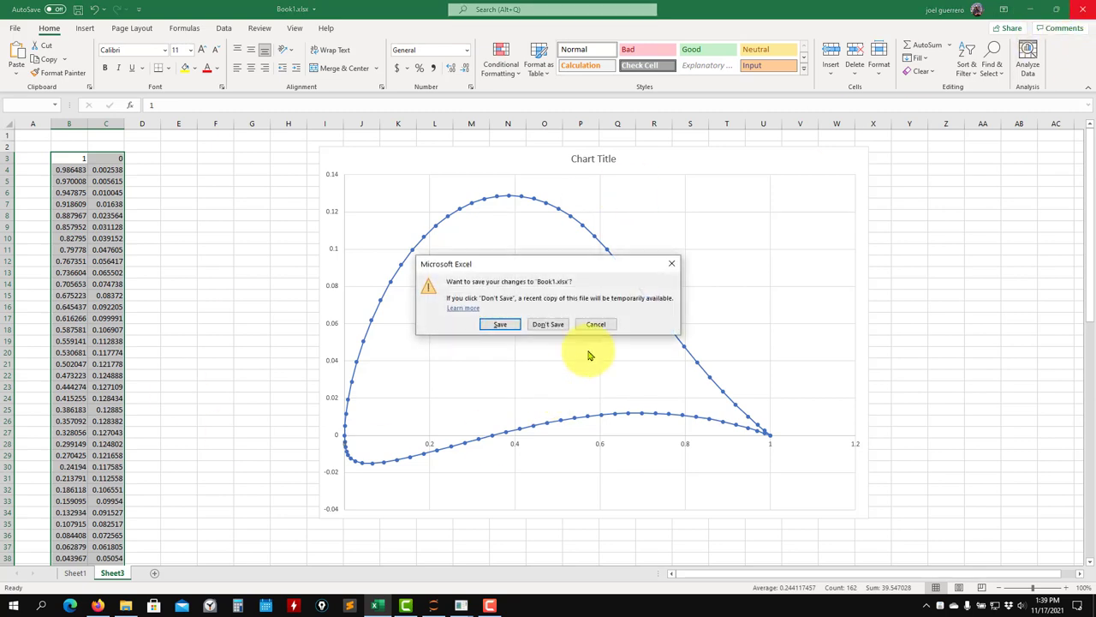
{"action": "left_click", "coordinate": [498, 325]}
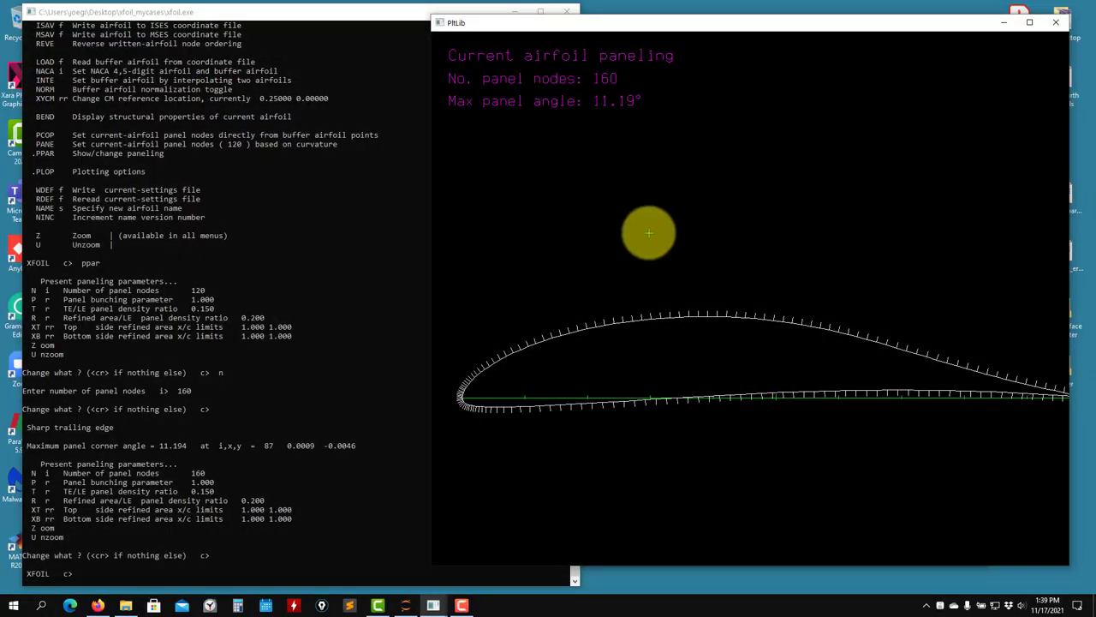
Step: Enter the OPER menu and keep the Reynolds number at 5,000,000
{"action": "left_click", "coordinate": [416, 222]}
{"action": "left_click", "coordinate": [725, 86]}
{"action": "left_click_drag", "start_coordinate": [797, 31], "coordinate": [815, 29]}
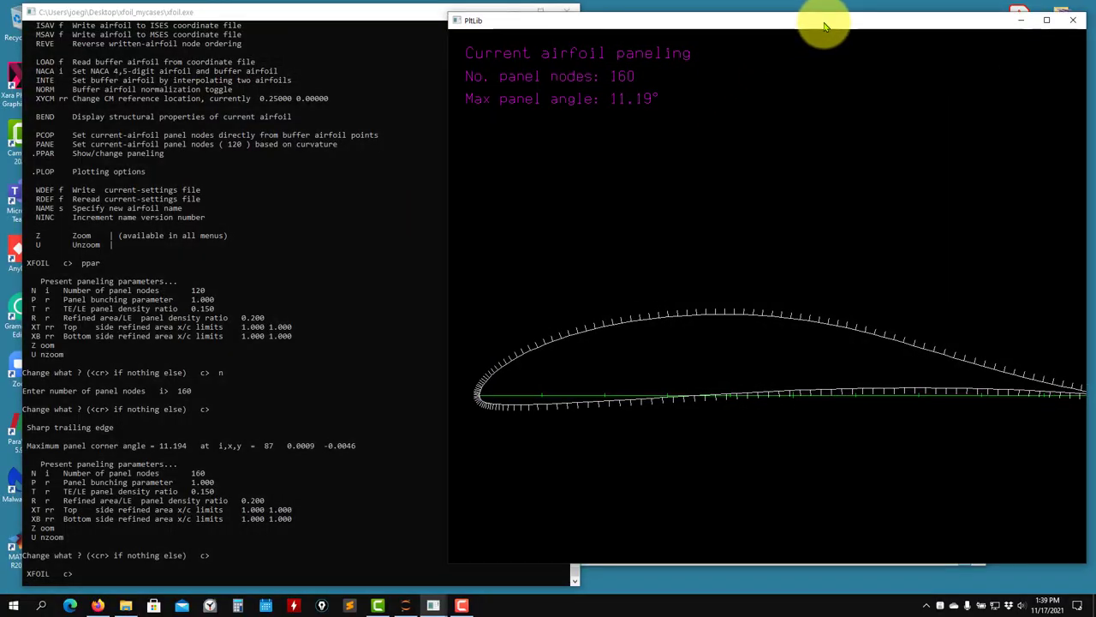
{"action": "left_click", "coordinate": [204, 281]}
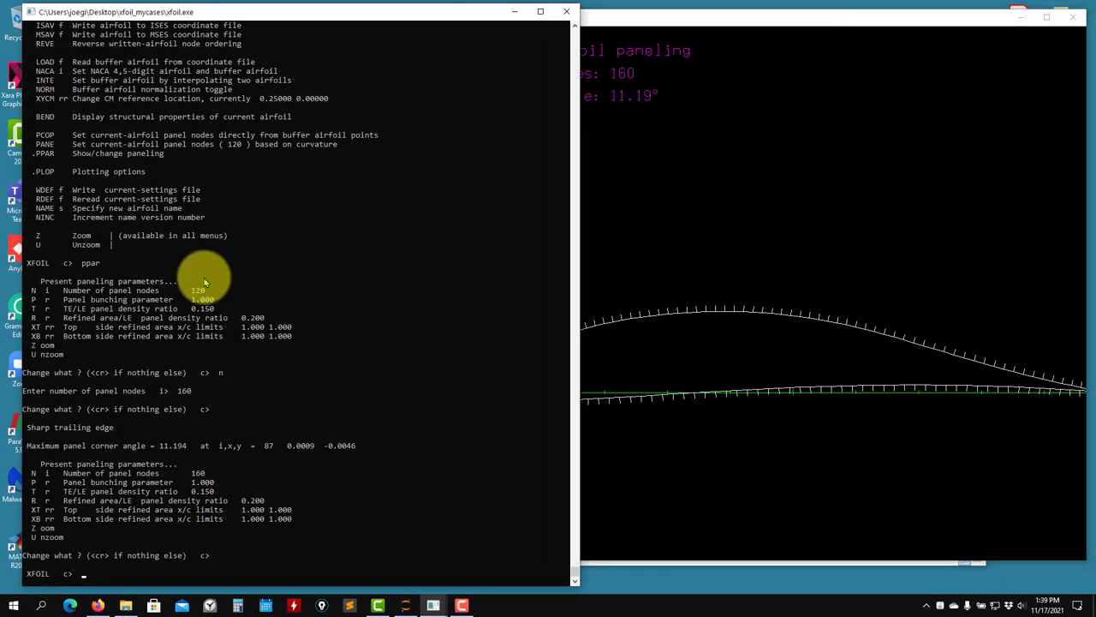
{"action": "type", "text": "oper"}
{"action": "key", "text": "Return"}
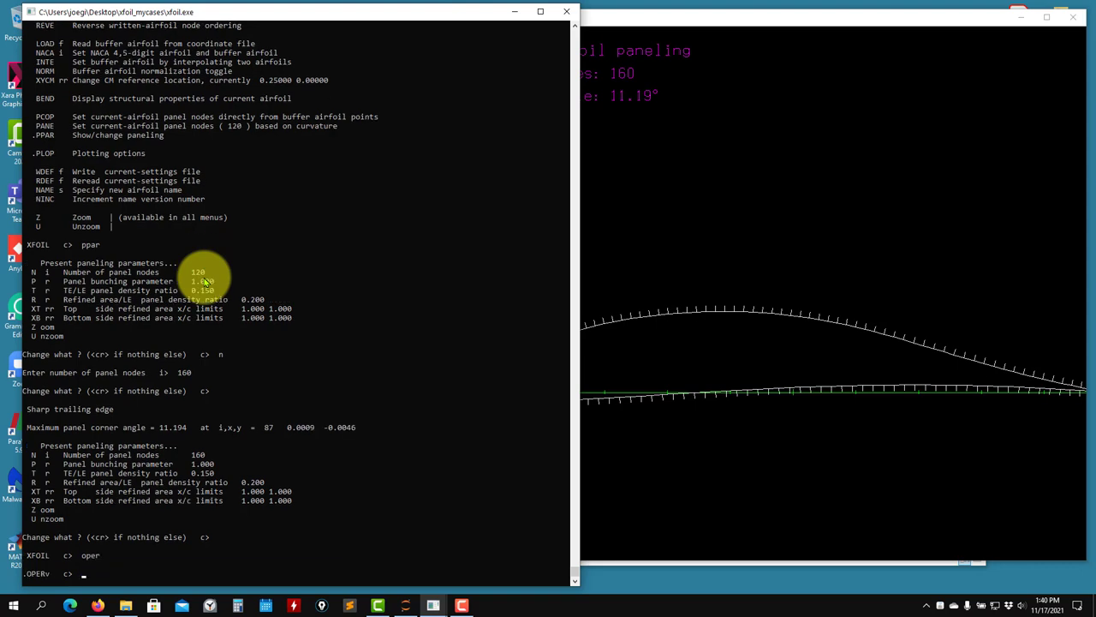
{"action": "type", "text": "re"}
{"action": "key", "text": "Return"}
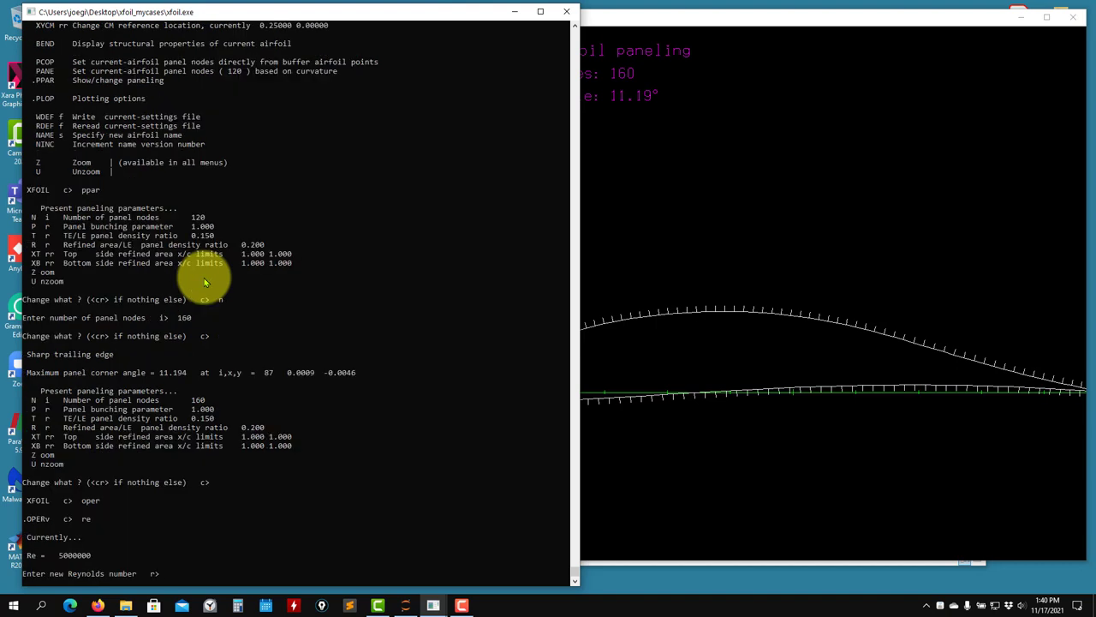
{"action": "key", "text": "Return"}
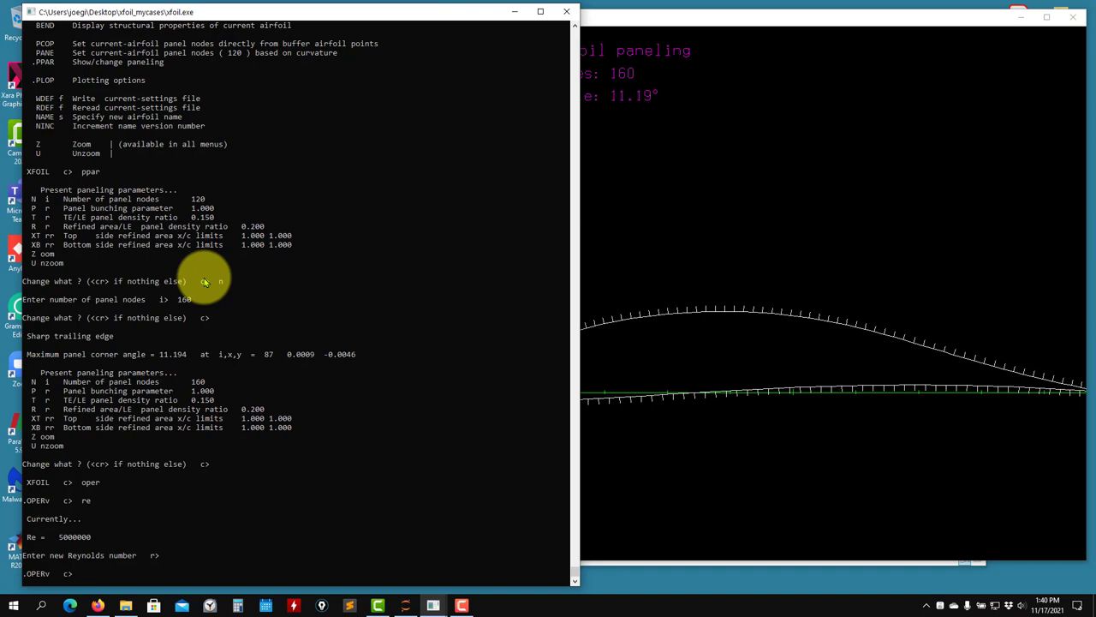
Step: List the stored NACA 2412 polars with plis
{"action": "type", "text": "plis"}
{"action": "key", "text": "Return"}
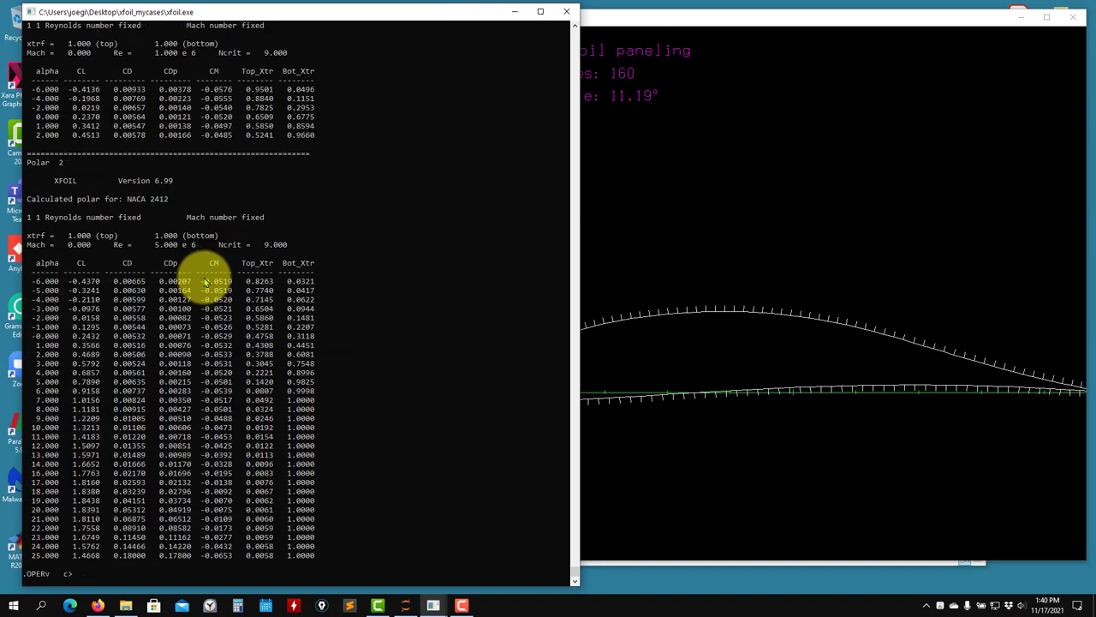
{"action": "scroll", "coordinate": [128, 215], "scroll_direction": "up", "scroll_amount": 1}
{"action": "scroll", "coordinate": [127, 225], "scroll_direction": "down", "scroll_amount": 1}
{"action": "left_click", "coordinate": [732, 298]}
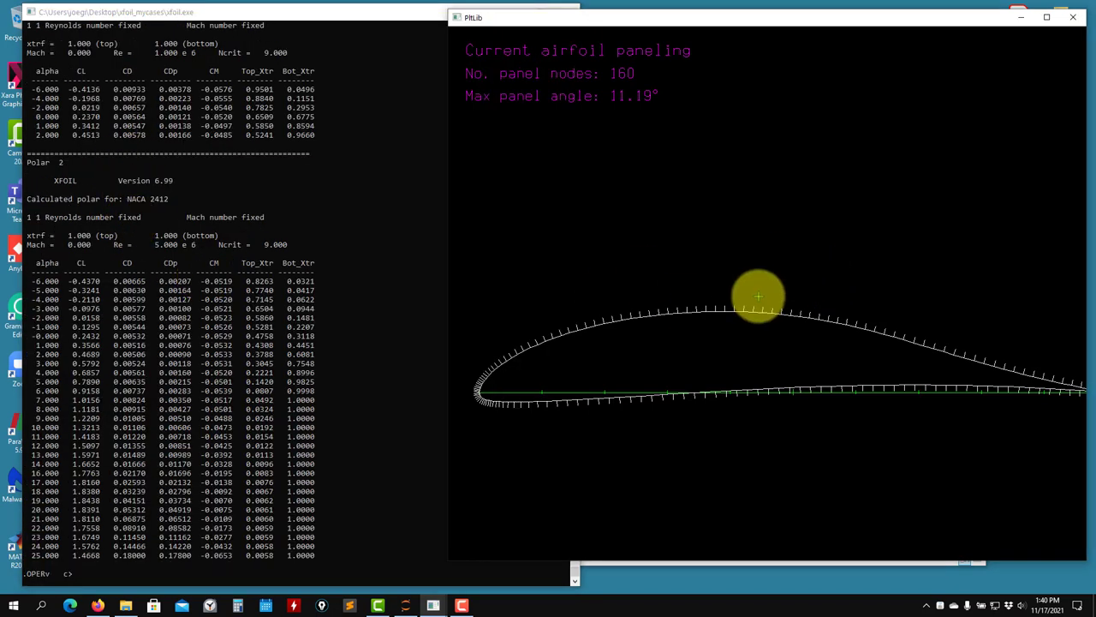
{"action": "left_click", "coordinate": [213, 336]}
Step: Start polar accumulation with no save or dump file, then reinitialize the boundary layers
{"action": "type", "text": "pacc"}
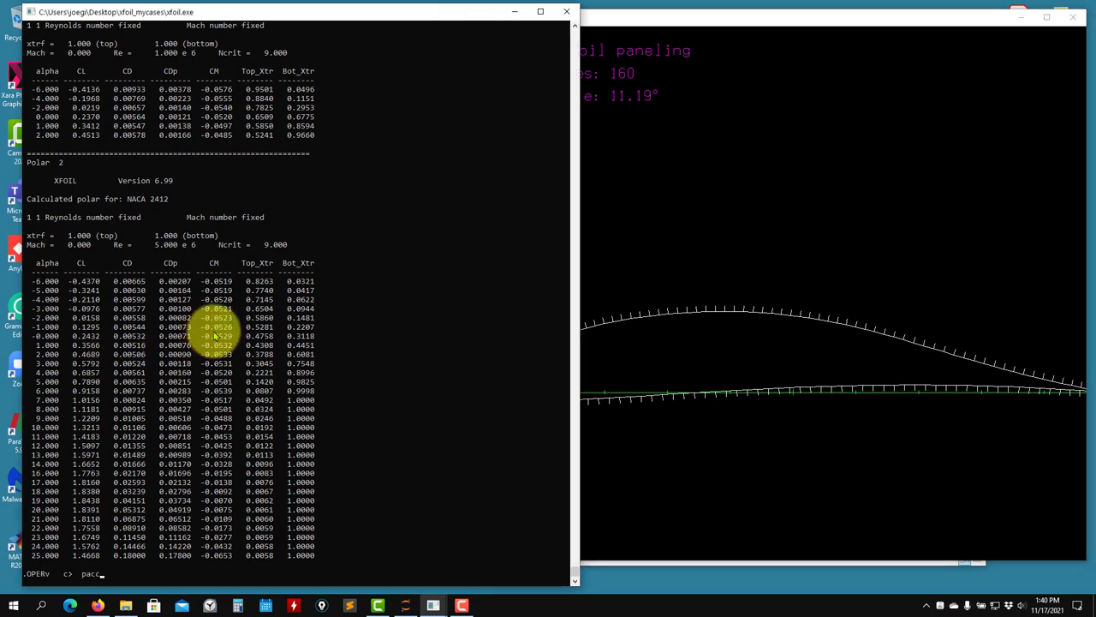
{"action": "key", "text": "Return"}
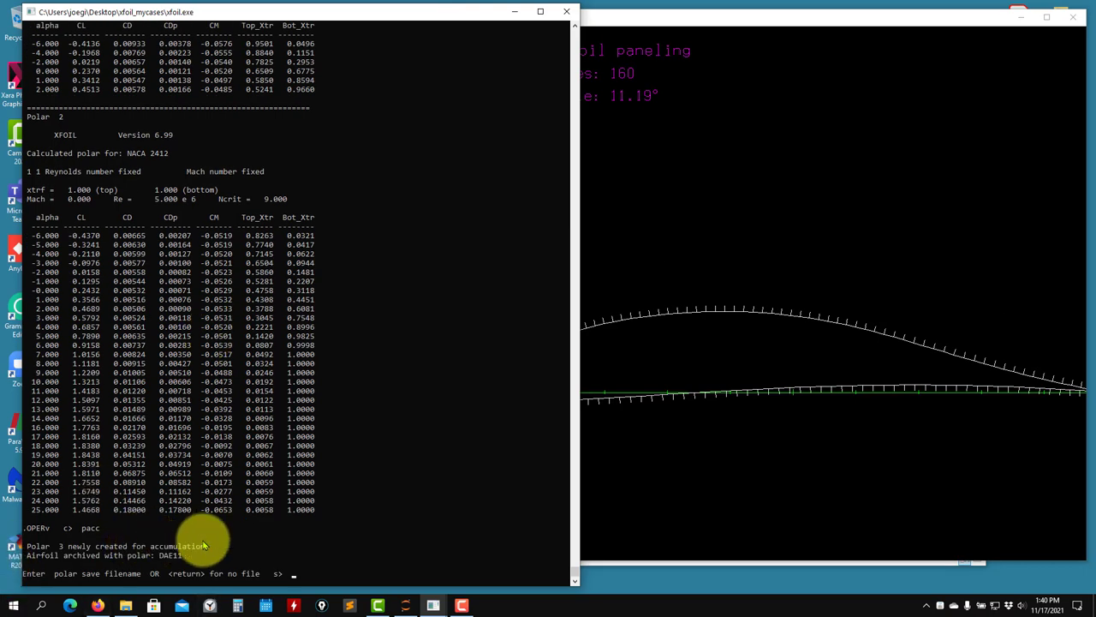
{"action": "key", "text": "Return"}
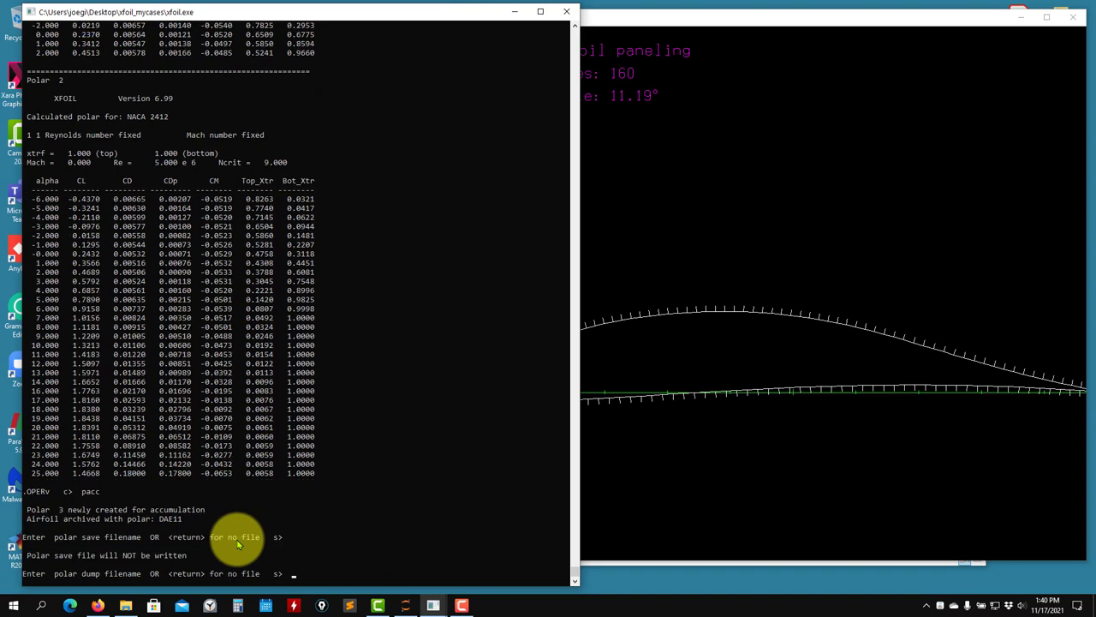
{"action": "key", "text": "Return"}
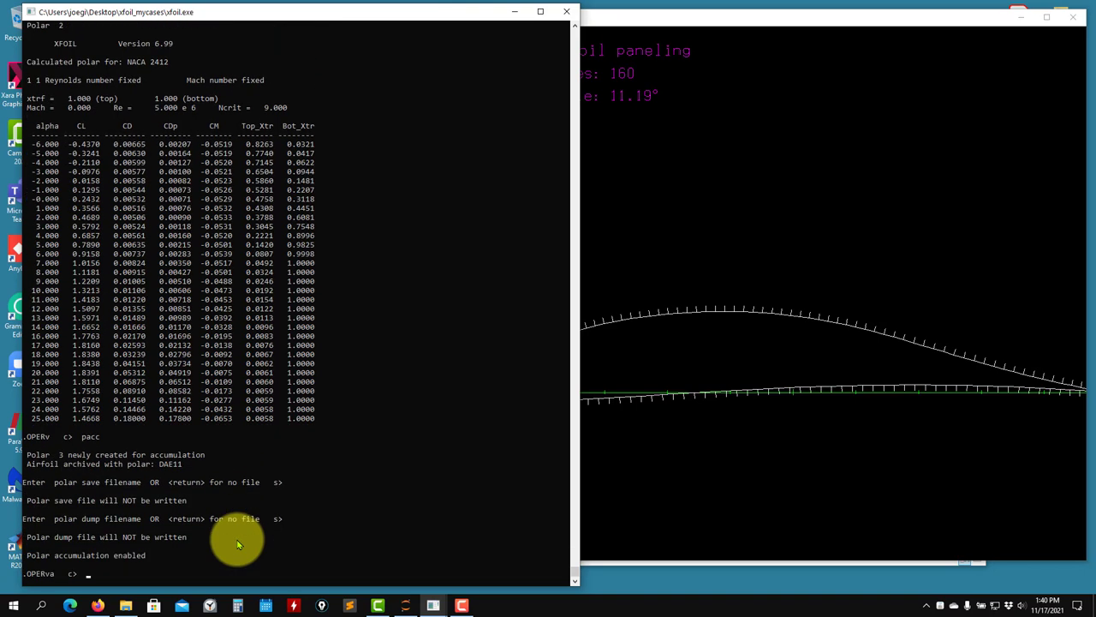
{"action": "type", "text": "init"}
{"action": "key", "text": "Return"}
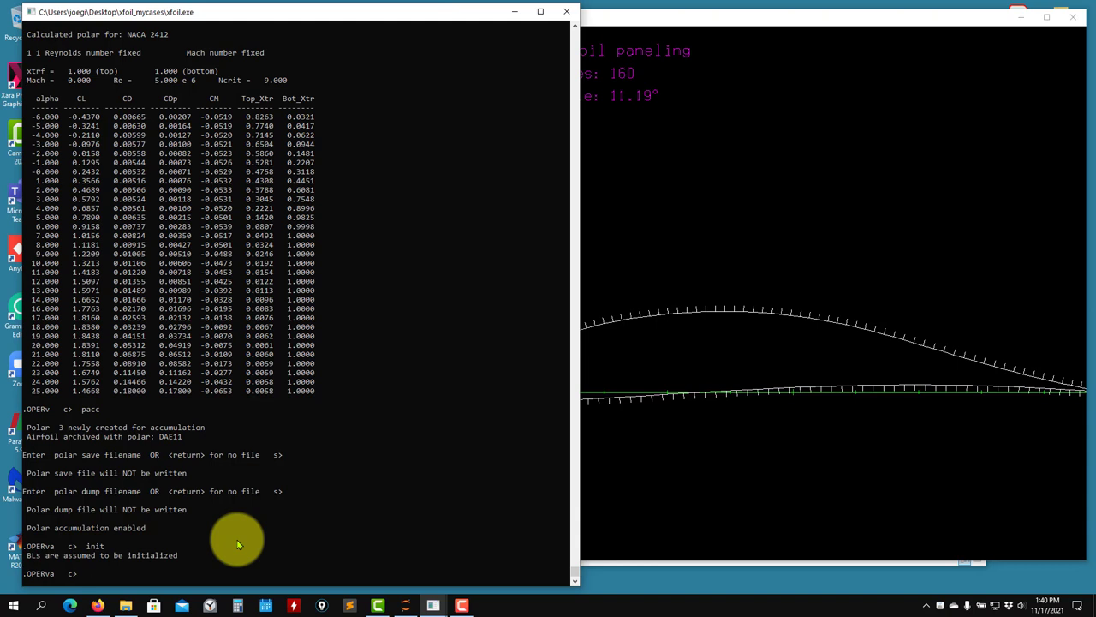
Step: Solve DAE11 at alpha 0, getting CL 0.6713 and CD 0.00530, and view the Cp plot
{"action": "type", "text": "alfa 0"}
{"action": "key", "text": "Return"}
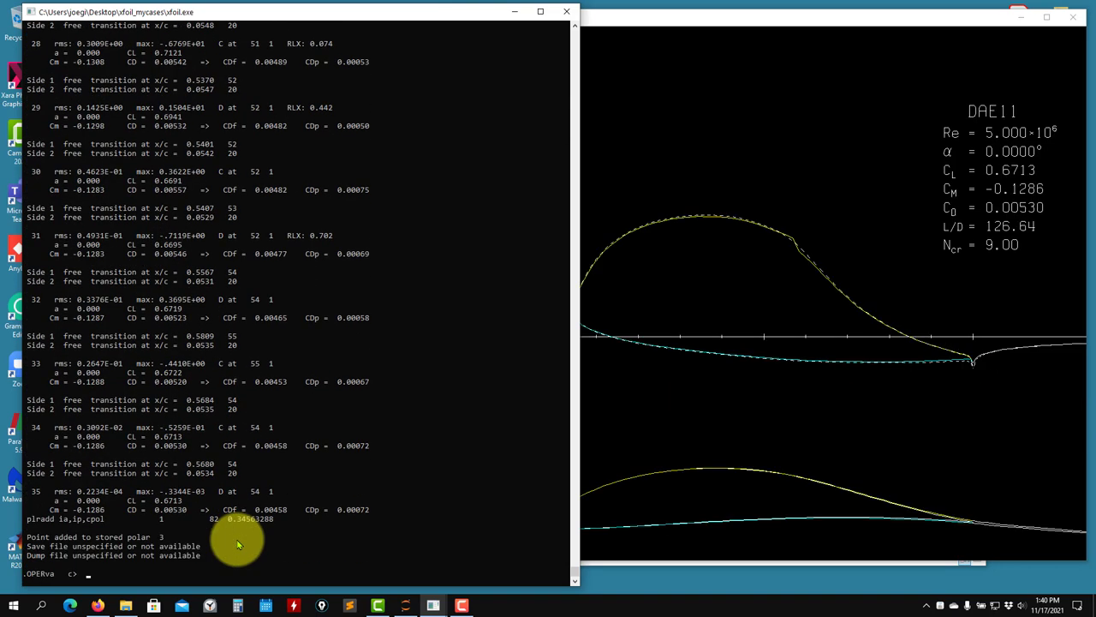
{"action": "left_click", "coordinate": [625, 355]}
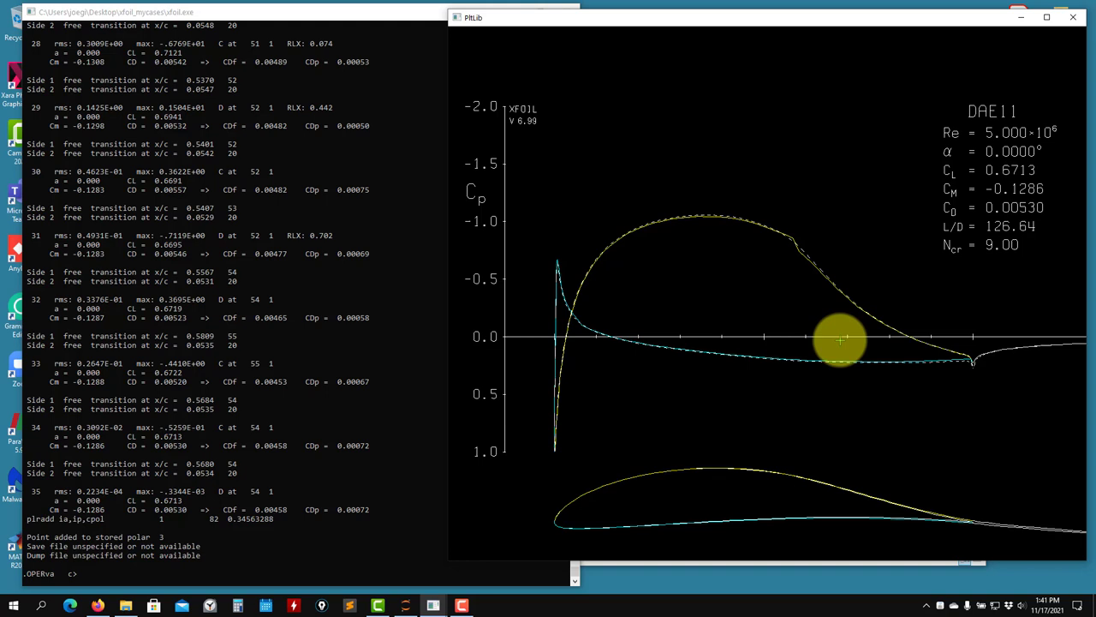
Step: Run DAE11 at −2°, −4° and −6° and list the stored polars
{"action": "left_click", "coordinate": [247, 379]}
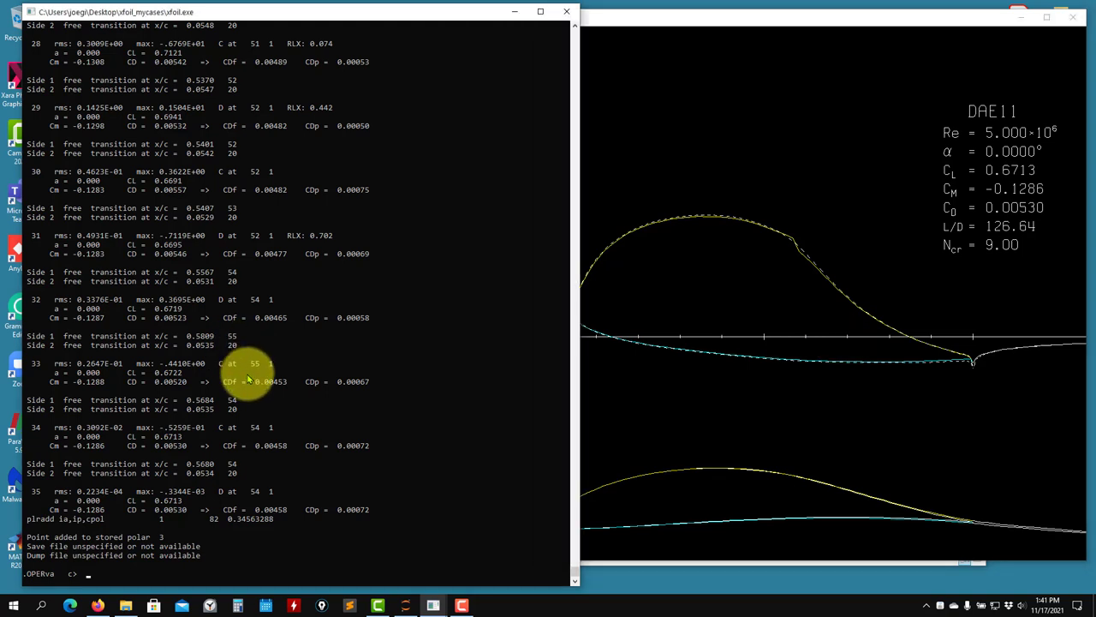
{"action": "left_click", "coordinate": [771, 220]}
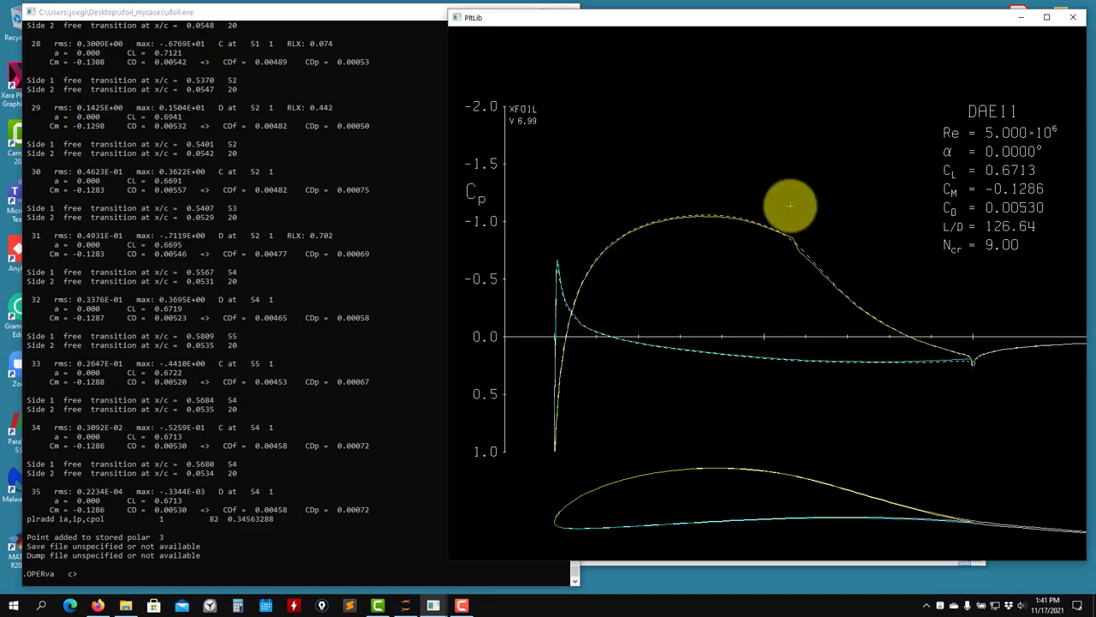
{"action": "left_click", "coordinate": [316, 290]}
{"action": "type", "text": "alfa -2"}
{"action": "key", "text": "Return"}
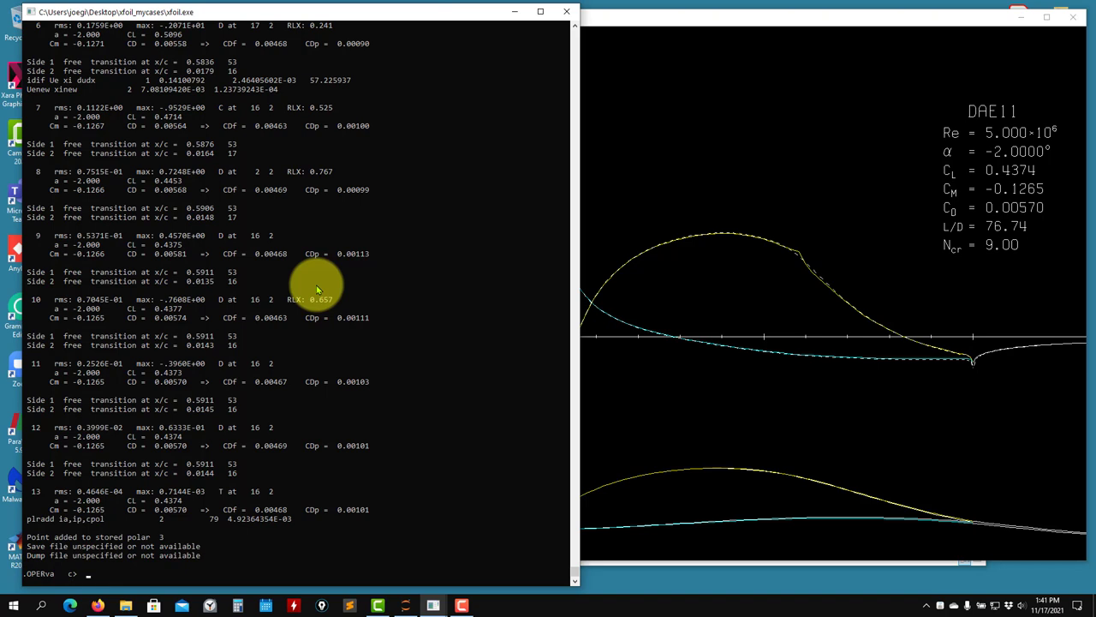
{"action": "type", "text": "alfa -4"}
{"action": "key", "text": "Return"}
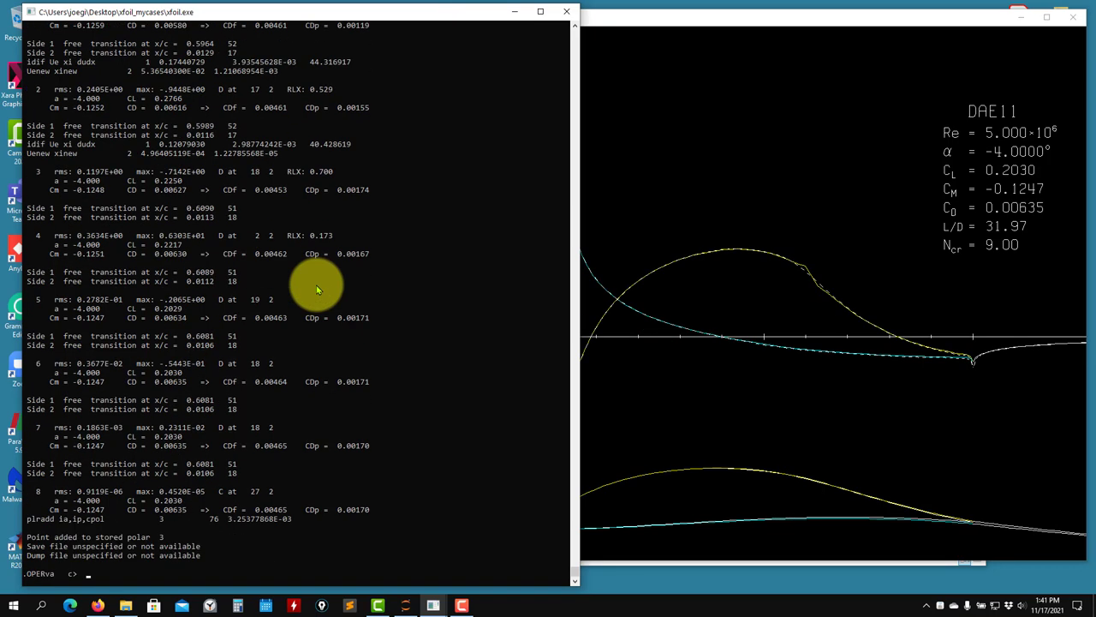
{"action": "type", "text": "alfa -6"}
{"action": "key", "text": "Return"}
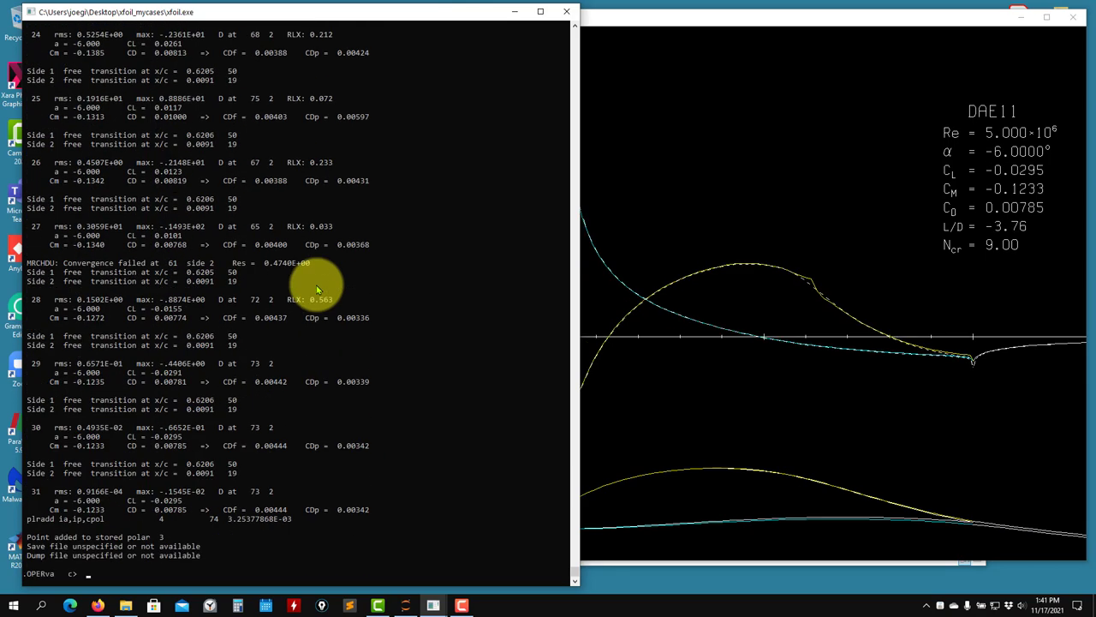
{"action": "type", "text": "plis"}
{"action": "key", "text": "Return"}
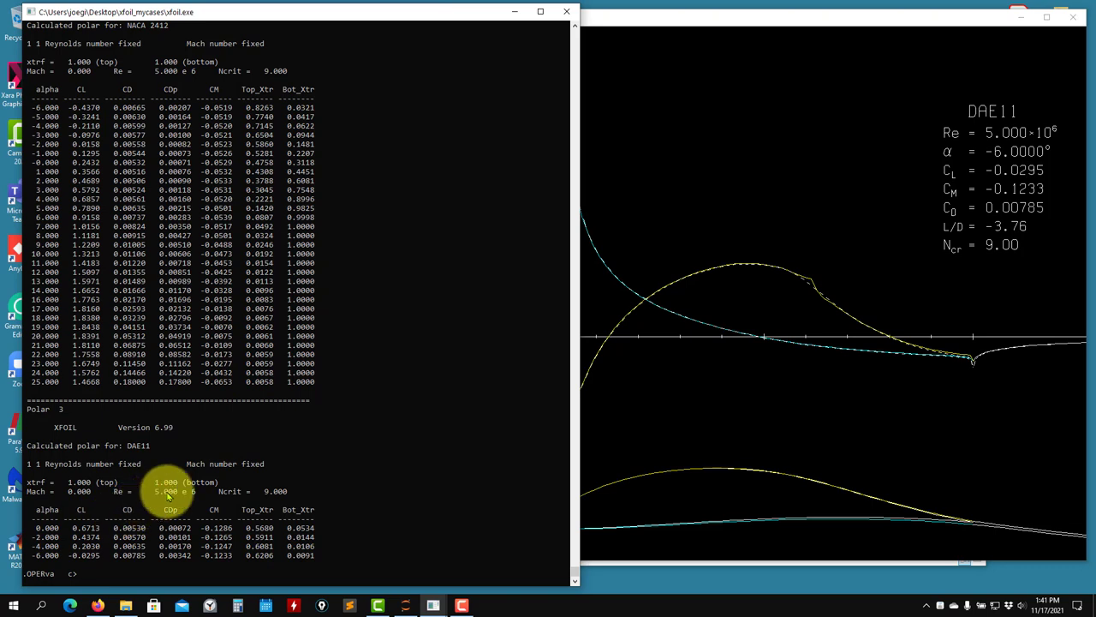
Step: Rerun the 0° point and list the polars again
{"action": "left_click", "coordinate": [289, 436]}
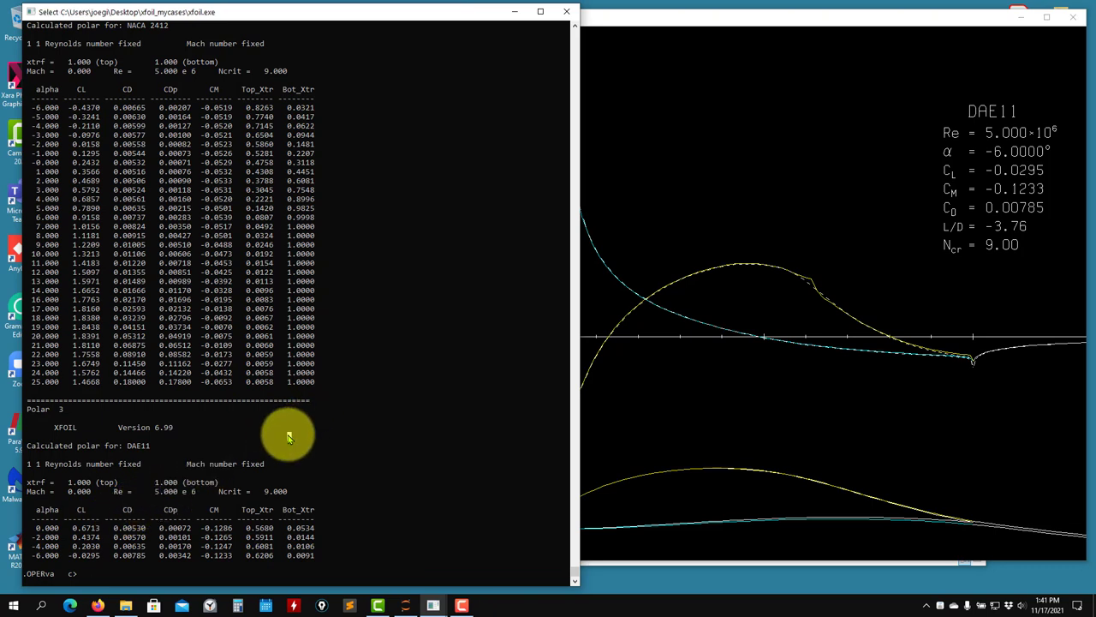
{"action": "key", "text": "Escape"}
{"action": "type", "text": "alfa"}
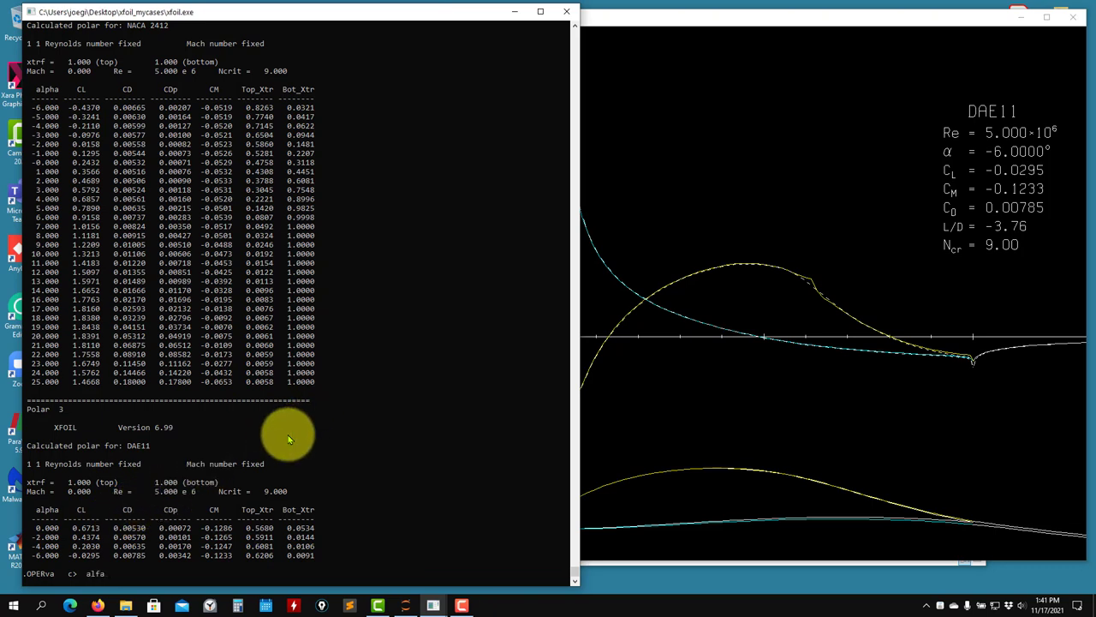
{"action": "type", "text": " 0"}
{"action": "key", "text": "Return"}
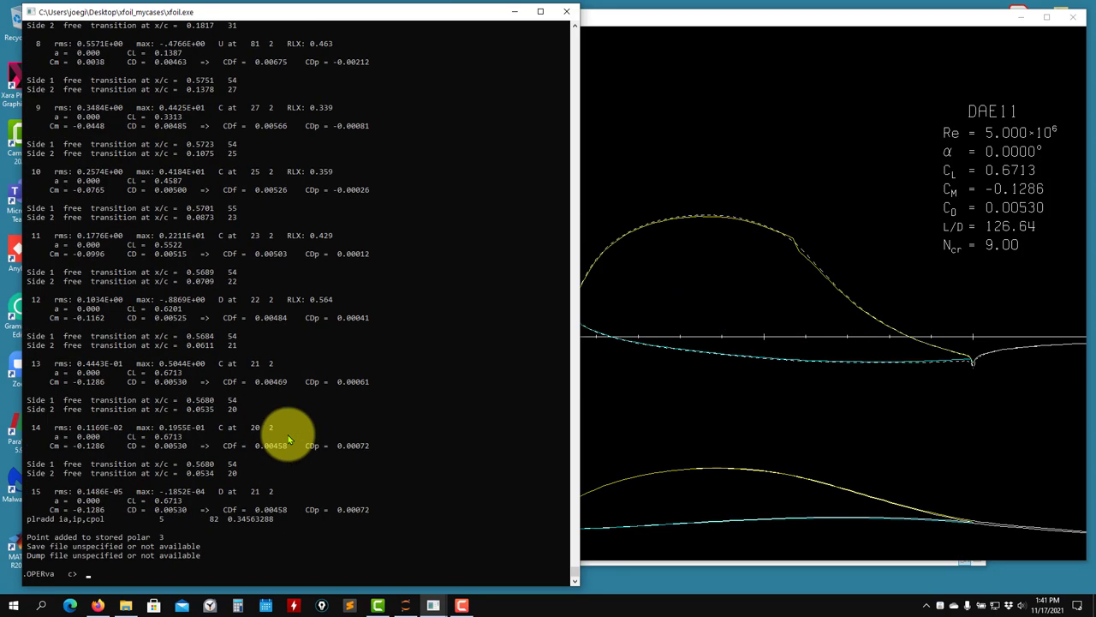
{"action": "type", "text": "plis"}
{"action": "key", "text": "Return"}
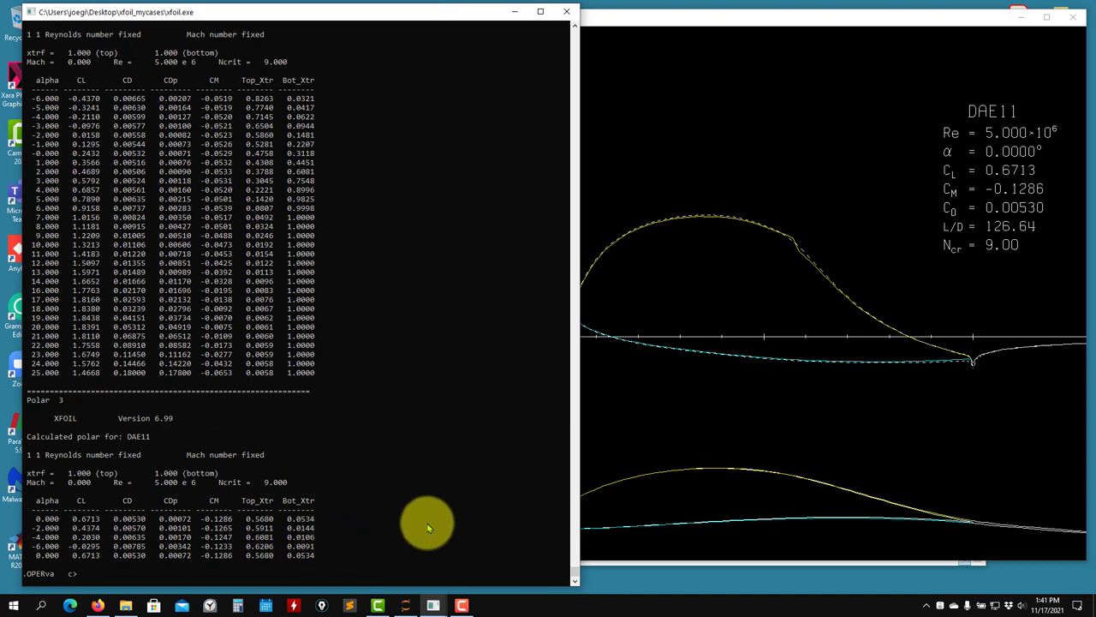
Step: Run an aseq alpha sweep from 0° to 25° in 1° steps and check the polar plot
{"action": "type", "text": "aseq"}
{"action": "key", "text": "Return"}
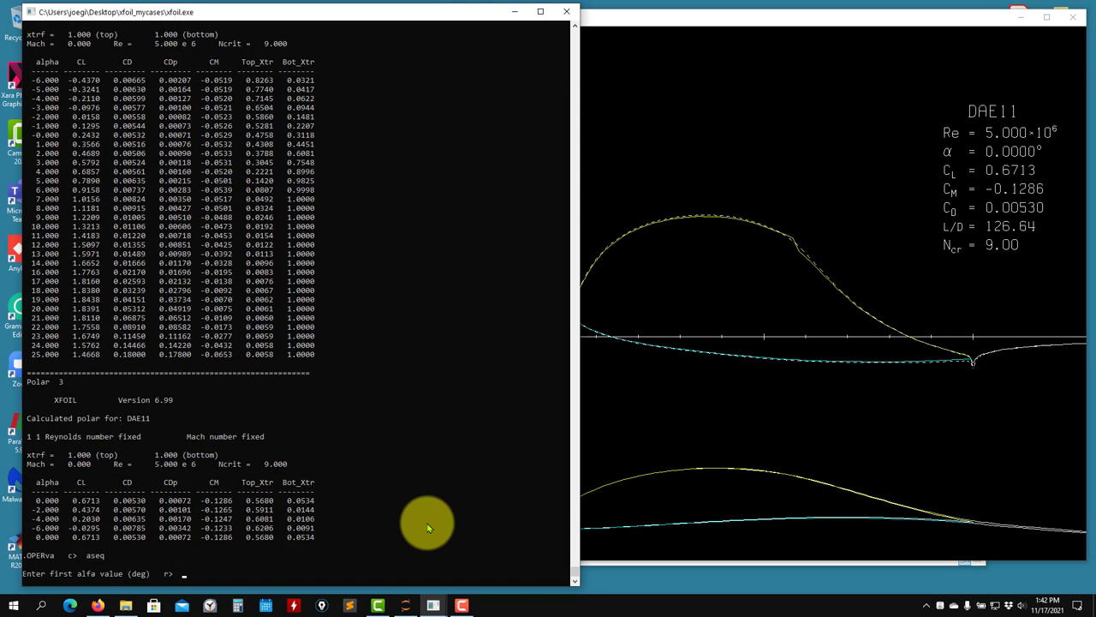
{"action": "type", "text": "0"}
{"action": "key", "text": "Return"}
{"action": "type", "text": "25"}
{"action": "key", "text": "Return"}
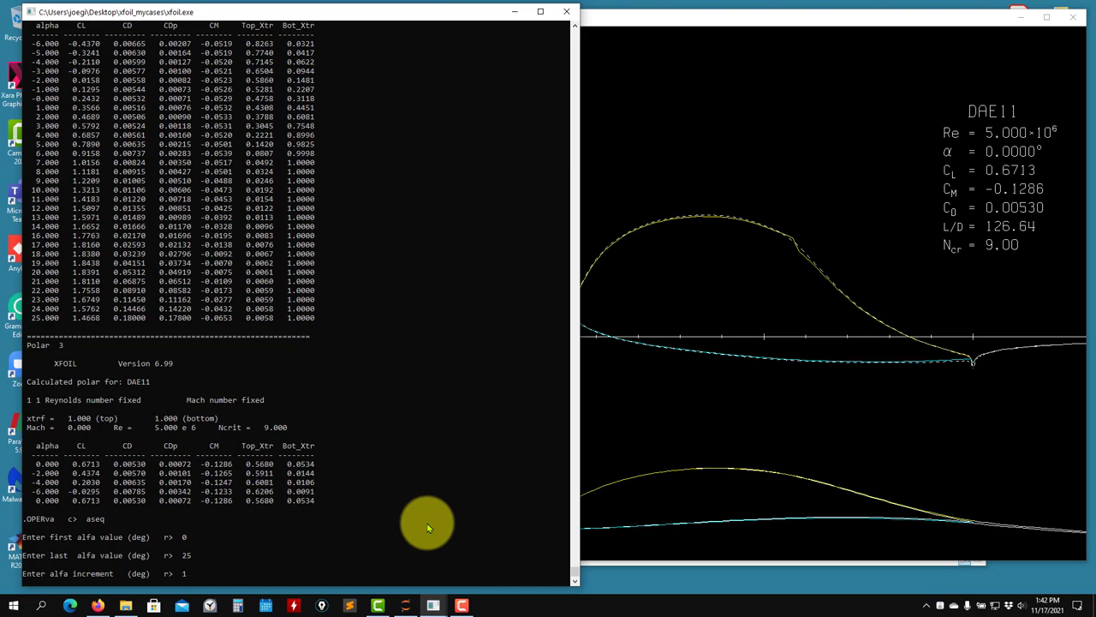
{"action": "type", "text": "1"}
{"action": "key", "text": "Return"}
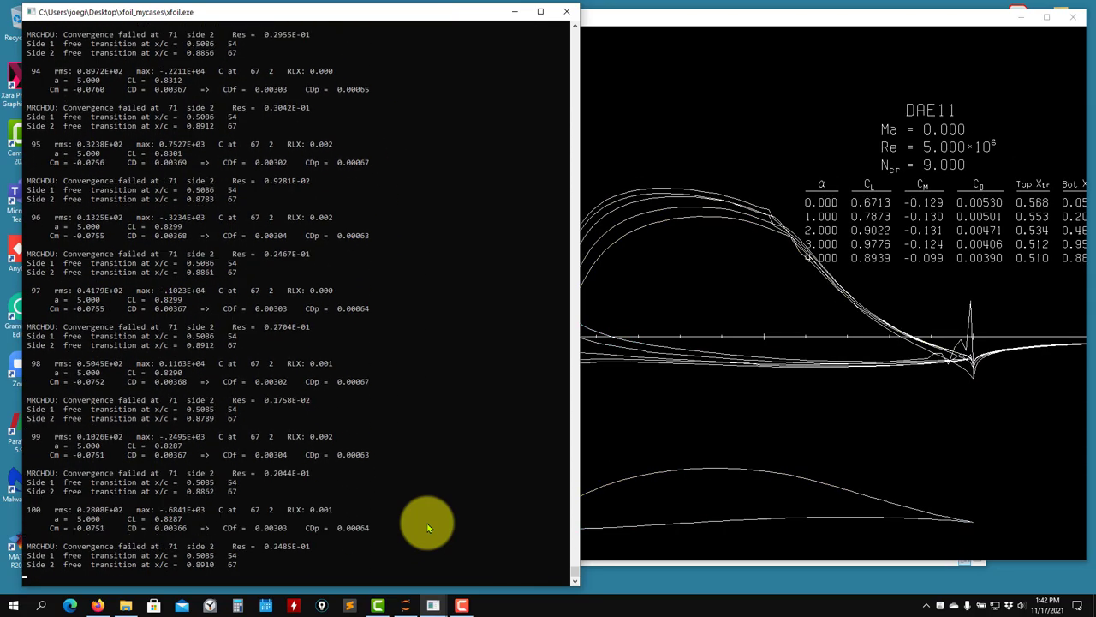
{"action": "left_click", "coordinate": [751, 459]}
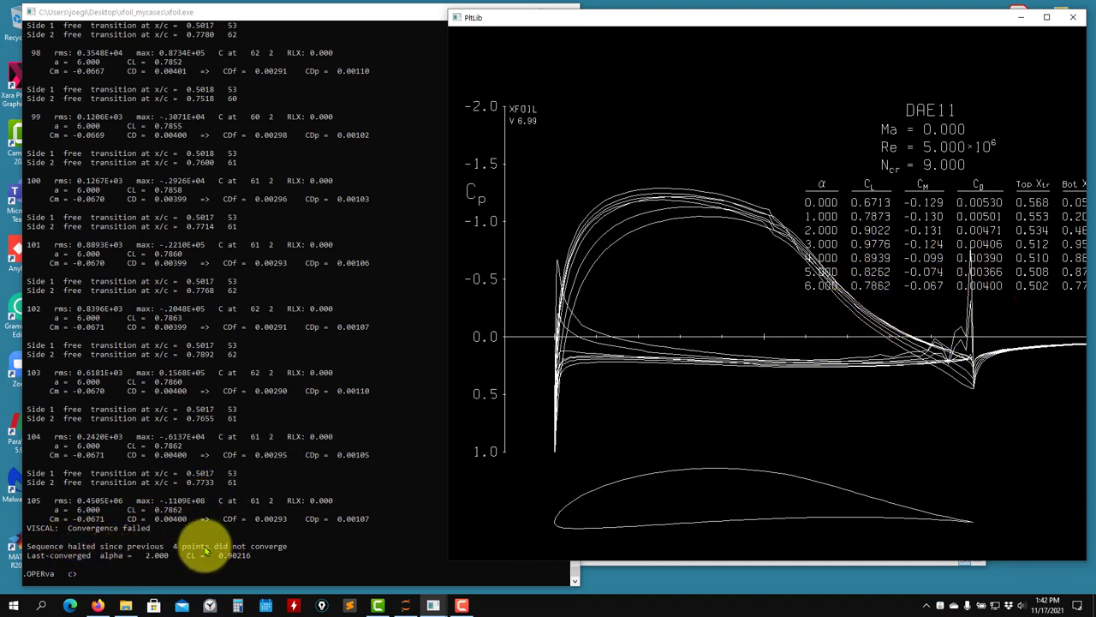
{"action": "left_click", "coordinate": [183, 534]}
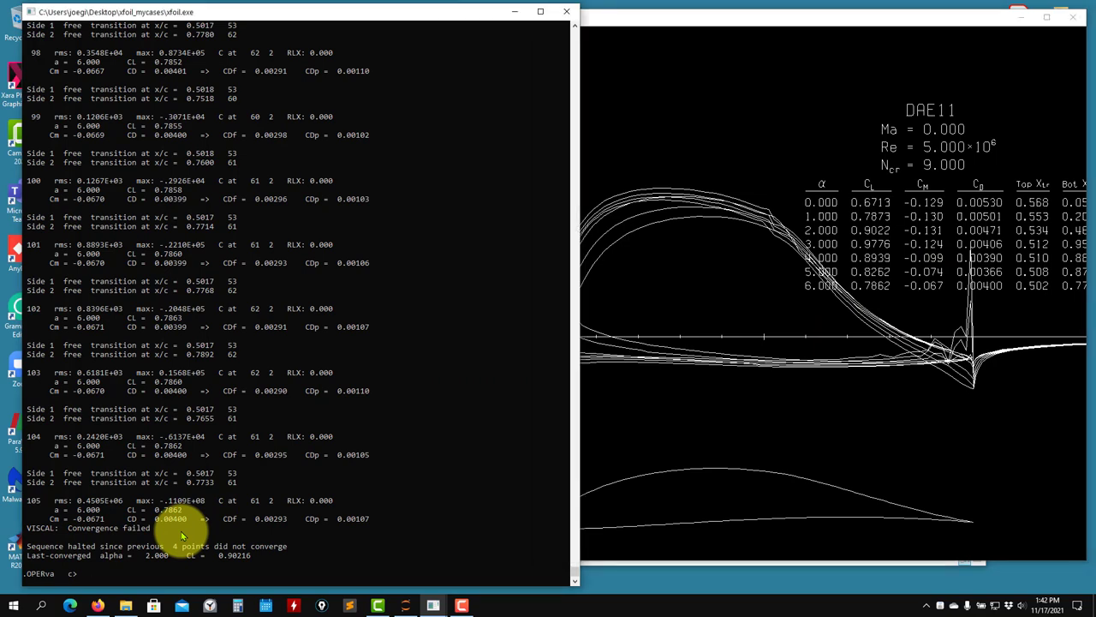
Step: List polar 3, then solve DAE11 at 3°, 4°, 6° and 8° angle of attack
{"action": "type", "text": "plis"}
{"action": "key", "text": "Return"}
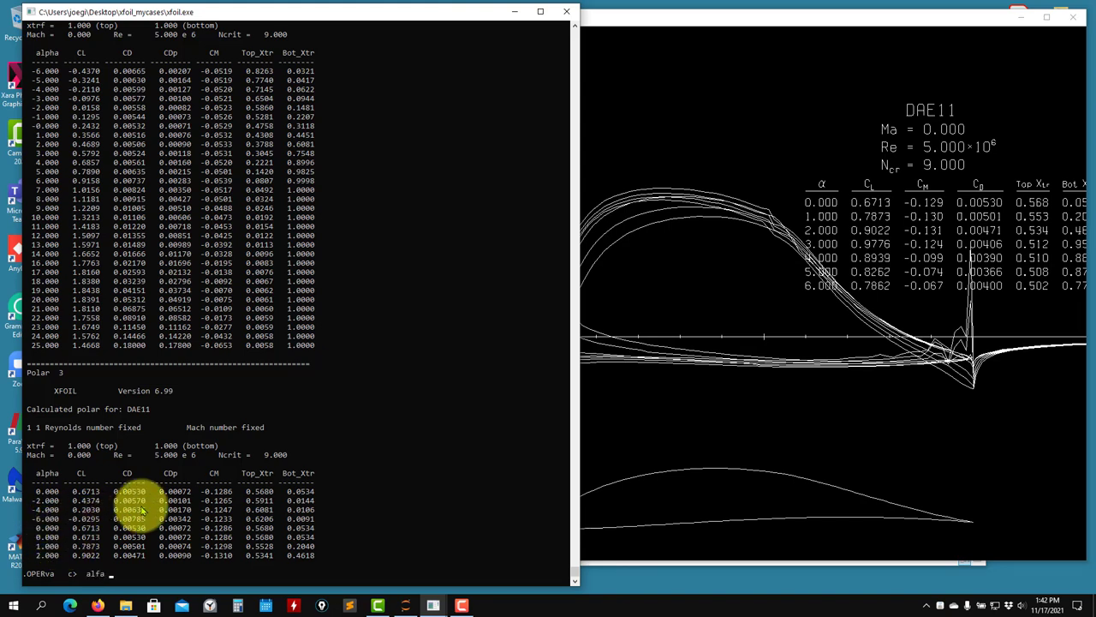
{"action": "type", "text": "3"}
{"action": "key", "text": "Return"}
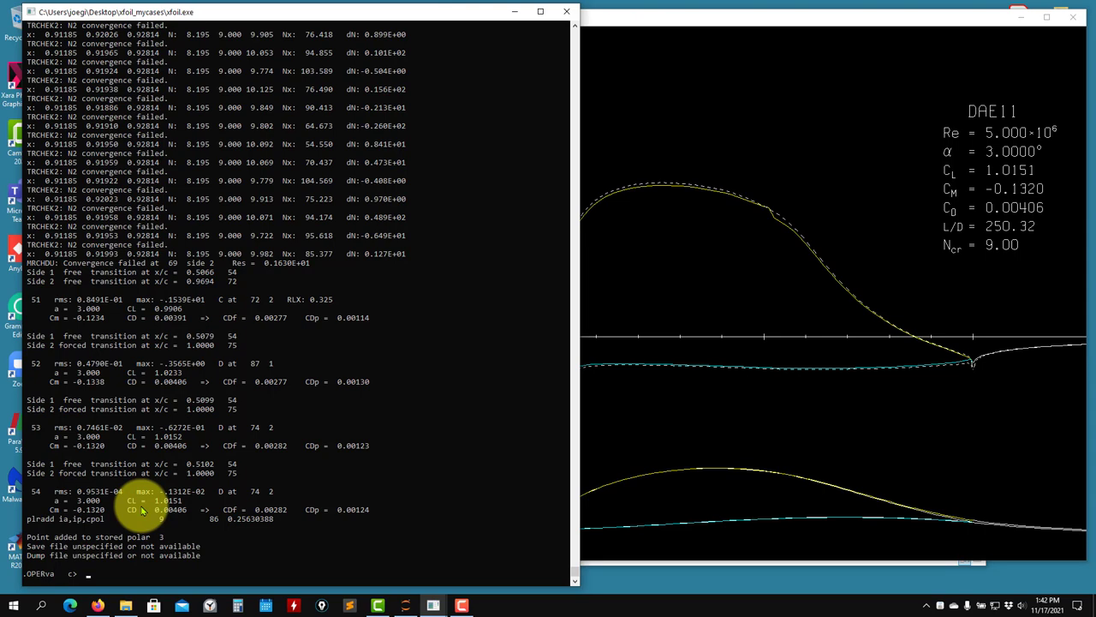
{"action": "type", "text": "alfa 4"}
{"action": "key", "text": "Return"}
{"action": "type", "text": "alfa 46"}
{"action": "key", "text": "Return"}
{"action": "type", "text": "alfa 6"}
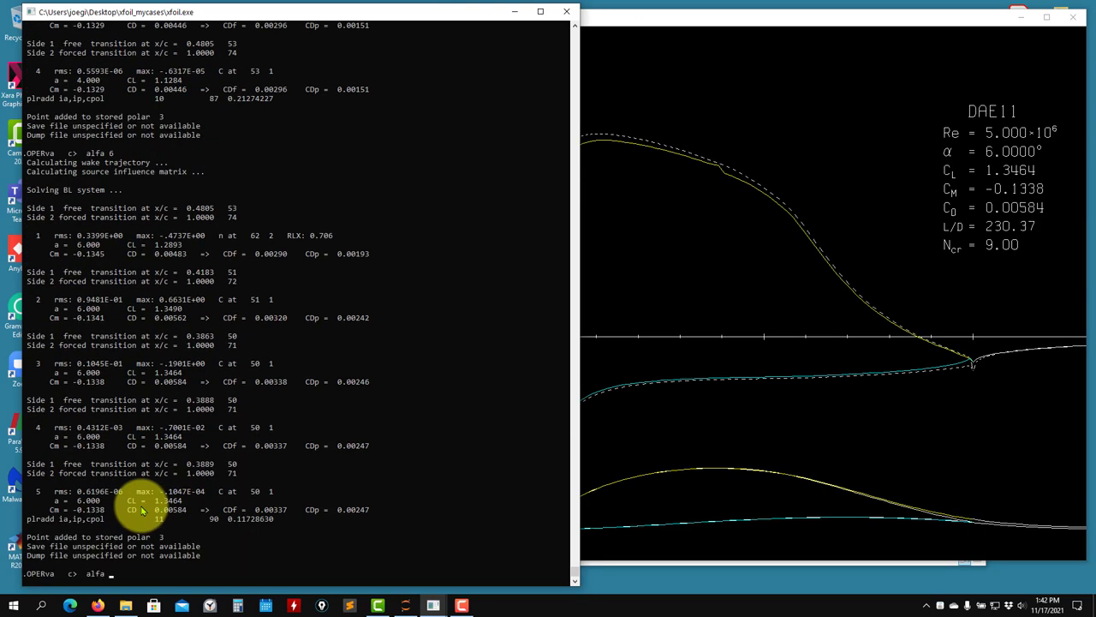
{"action": "type", "text": " 8"}
{"action": "key", "text": "Return"}
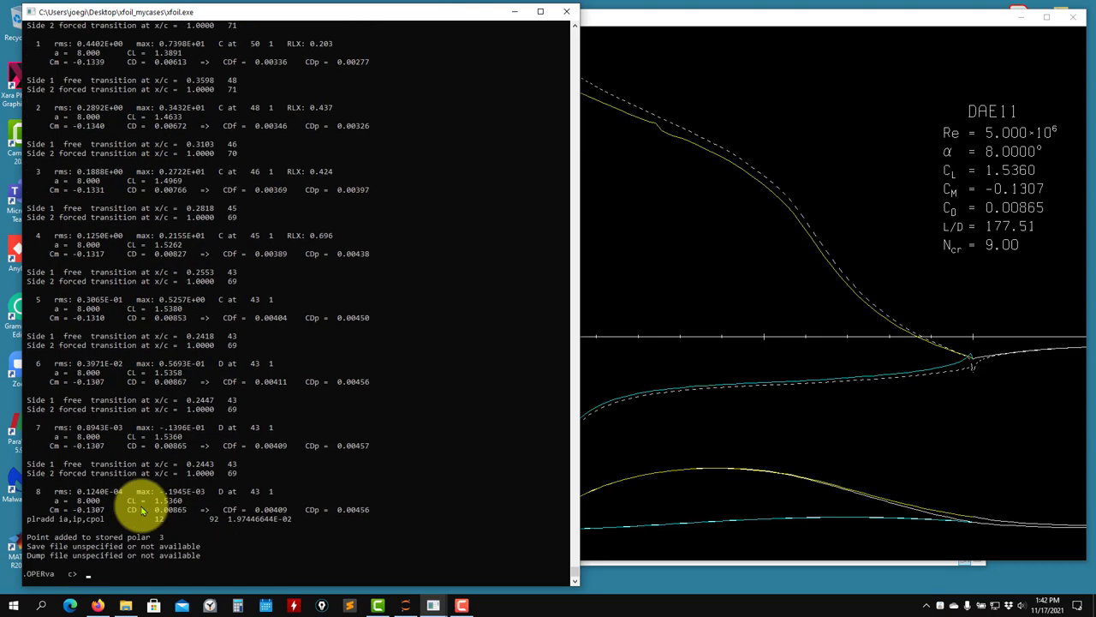
Step: Solve at 10°, 12°, 14° and 16° by editing recalled commands, then list polar 3
{"action": "key", "text": "Up"}
{"action": "type", "text": "10"}
{"action": "key", "text": "Return"}
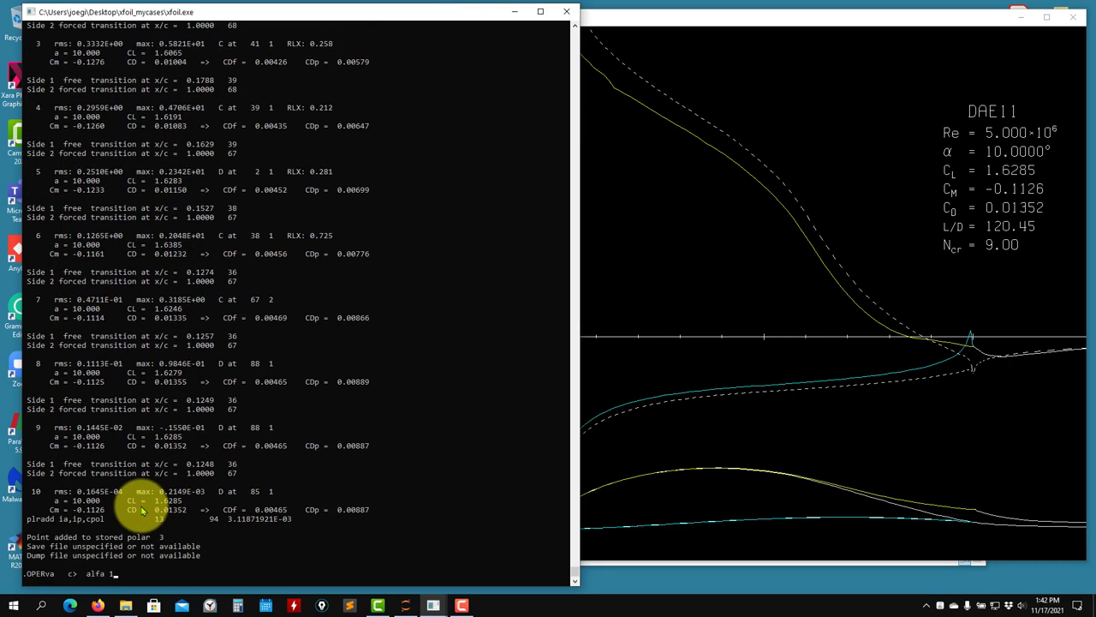
{"action": "key", "text": "Return"}
{"action": "key", "text": "Up"}
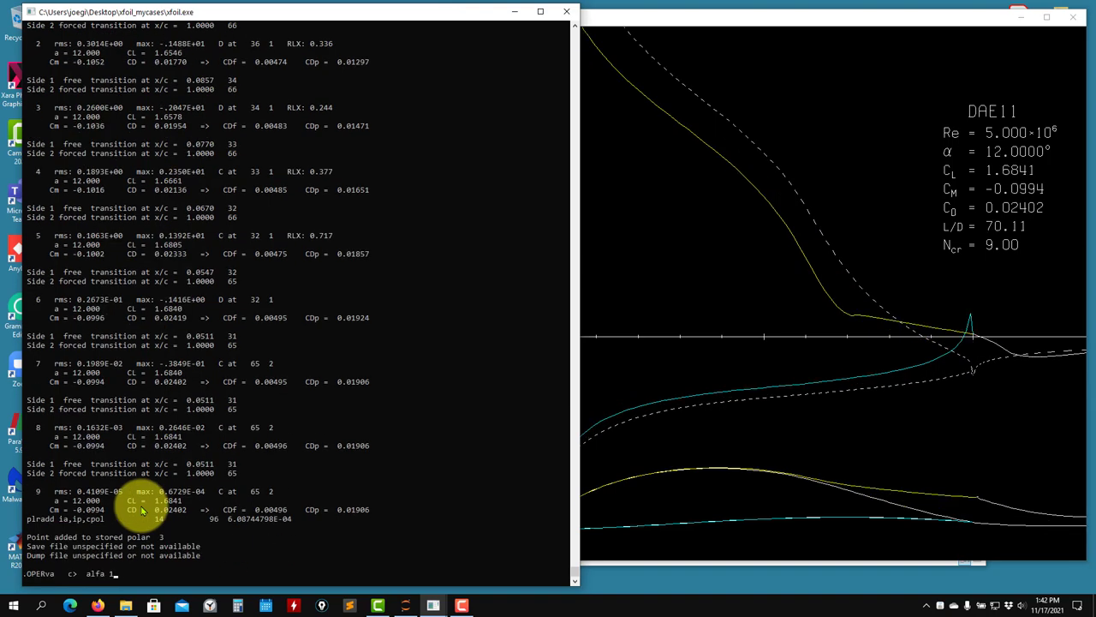
{"action": "type", "text": "4"}
{"action": "key", "text": "Return"}
{"action": "key", "text": "Up"}
{"action": "key", "text": "BackSpace"}
{"action": "type", "text": "6"}
{"action": "key", "text": "Return"}
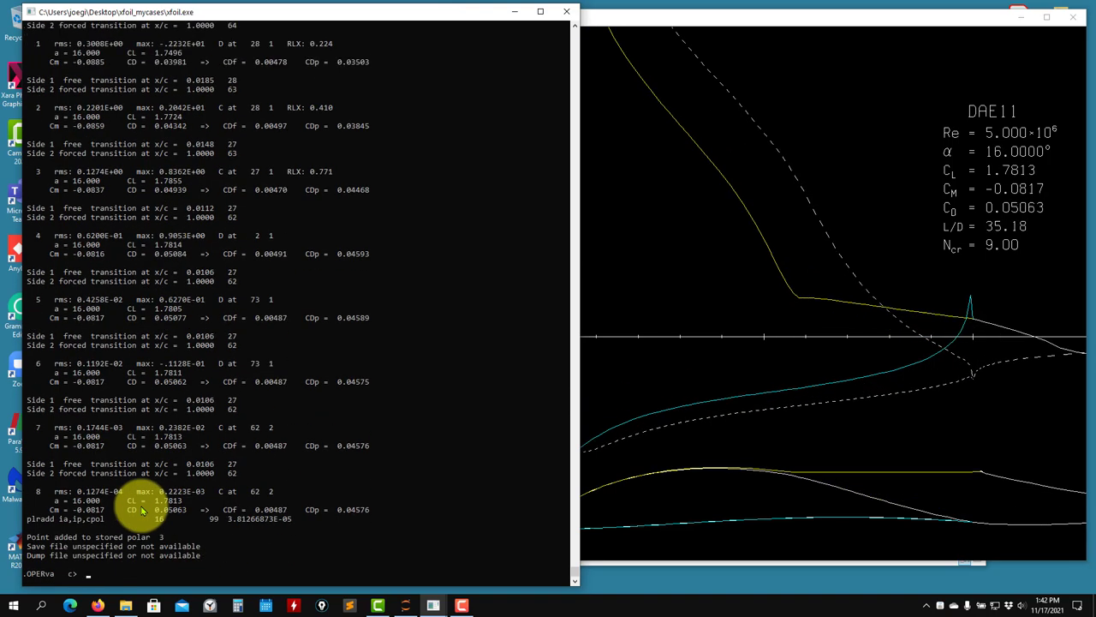
{"action": "type", "text": "plis"}
{"action": "key", "text": "Return"}
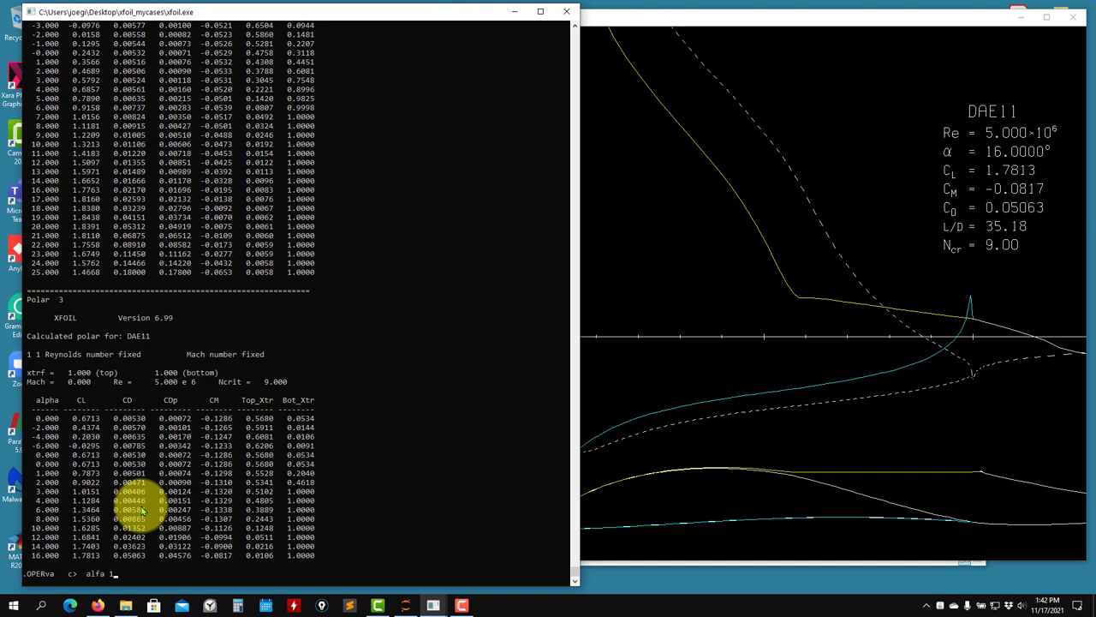
Step: Solve at 18°, 20°, 22°, 24° and 26°, then list polar 3 again
{"action": "key", "text": "Return"}
{"action": "key", "text": "Up"}
{"action": "key", "text": "BackSpace"}
{"action": "type", "text": "20"}
{"action": "key", "text": "Return"}
{"action": "key", "text": "Up"}
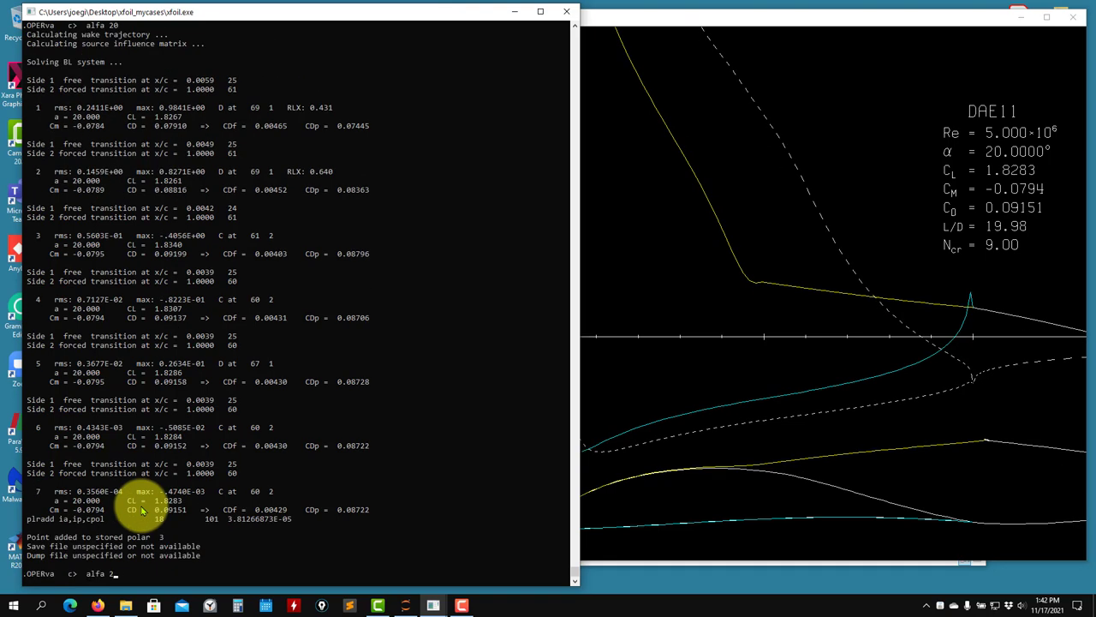
{"action": "type", "text": "2"}
{"action": "key", "text": "Return"}
{"action": "key", "text": "Up"}
{"action": "type", "text": "4"}
{"action": "key", "text": "Return"}
{"action": "key", "text": "Up"}
{"action": "type", "text": "6"}
{"action": "key", "text": "Return"}
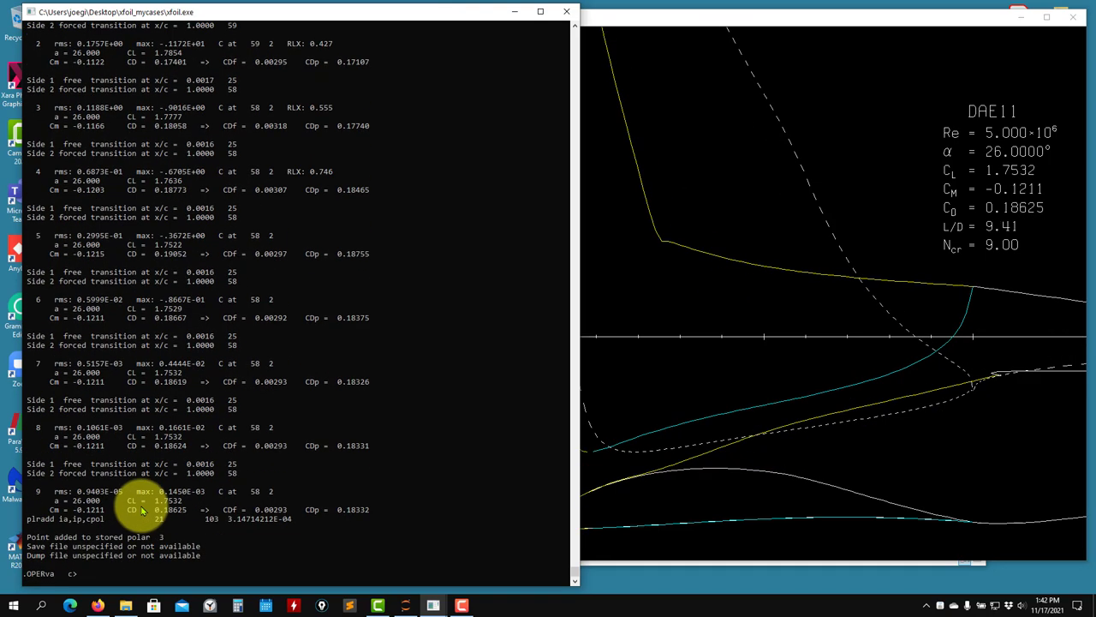
{"action": "type", "text": "plis"}
{"action": "key", "text": "Return"}
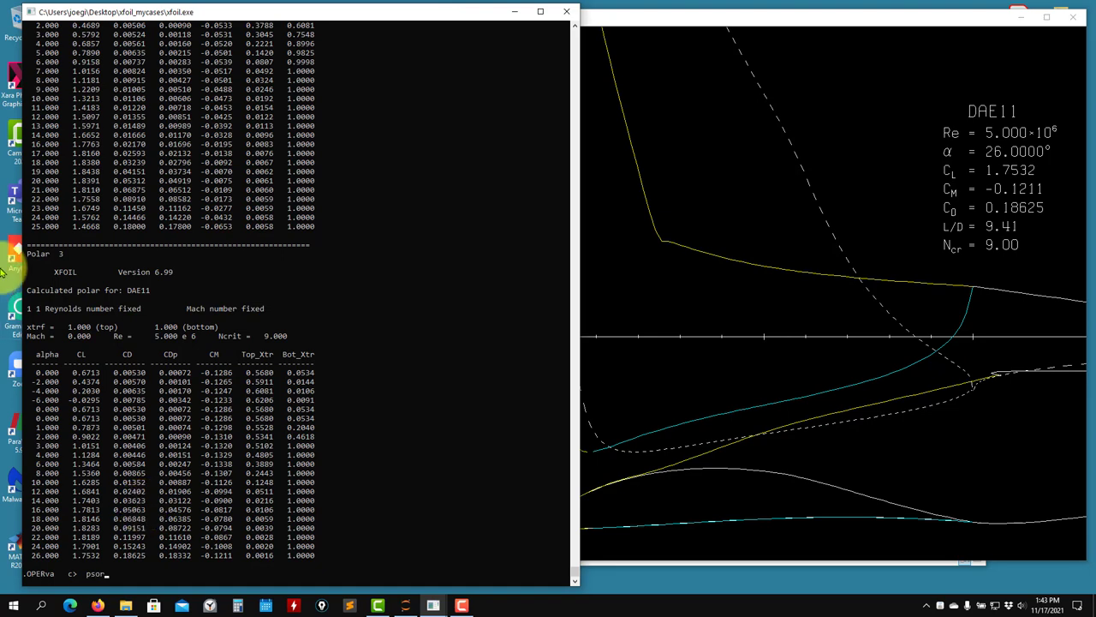
Step: Sort polar 3 by angle of attack and list the sorted points
{"action": "key", "text": "Return"}
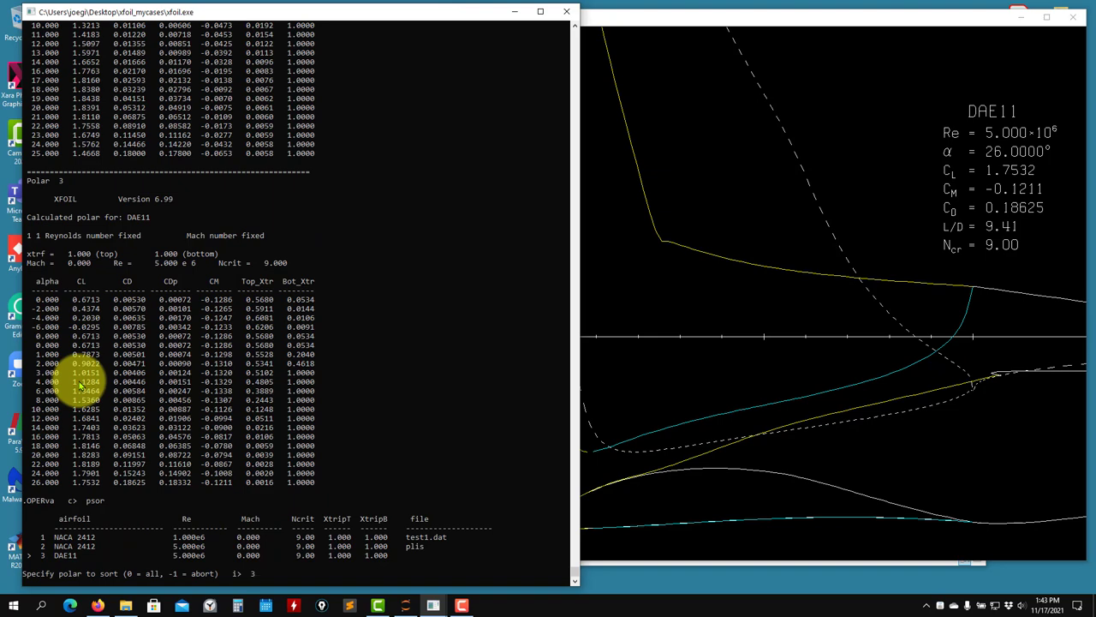
{"action": "key", "text": "Return"}
{"action": "type", "text": "plis"}
{"action": "key", "text": "Return"}
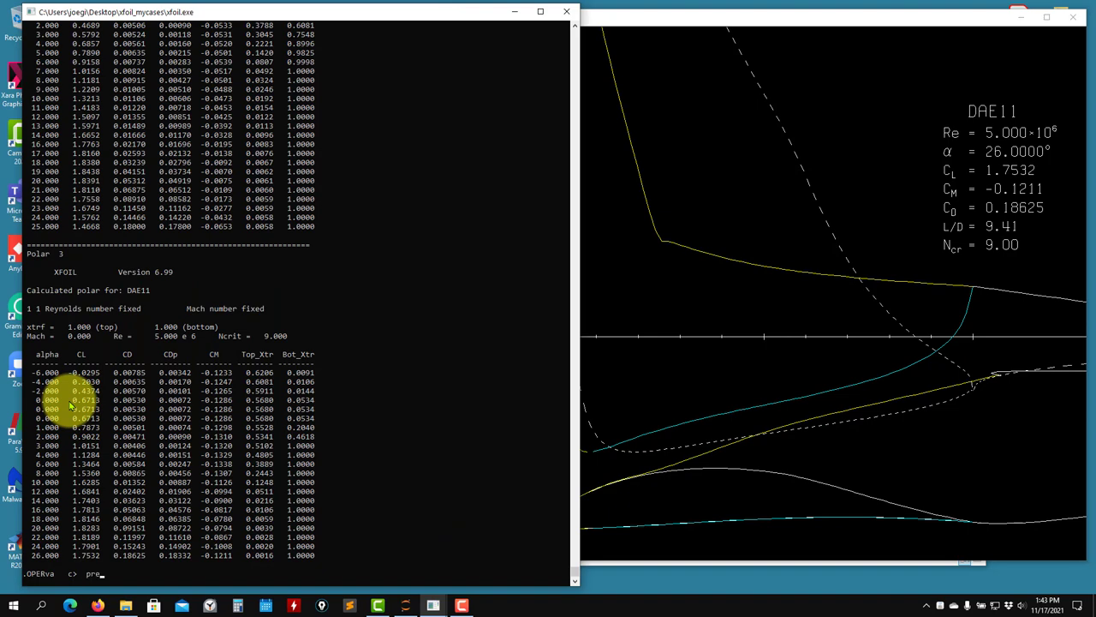
Step: Remove the duplicate 0° points from polar 3 with prem and check the list
{"action": "type", "text": "prem"}
{"action": "key", "text": "Return"}
{"action": "type", "text": "3"}
{"action": "key", "text": "Return"}
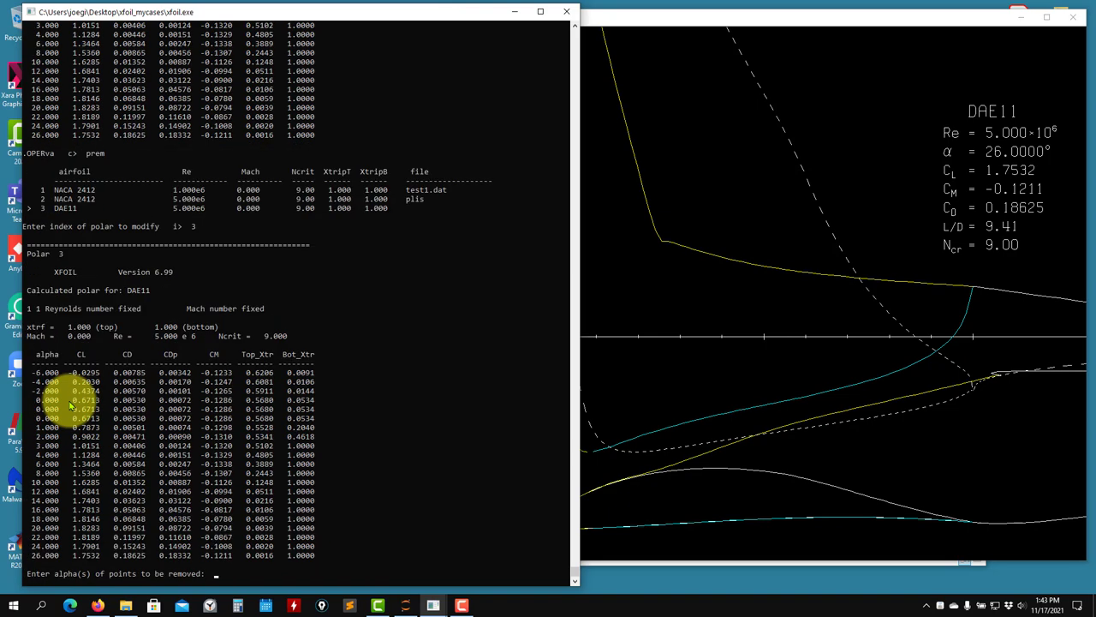
{"action": "type", "text": "0"}
{"action": "key", "text": "Return"}
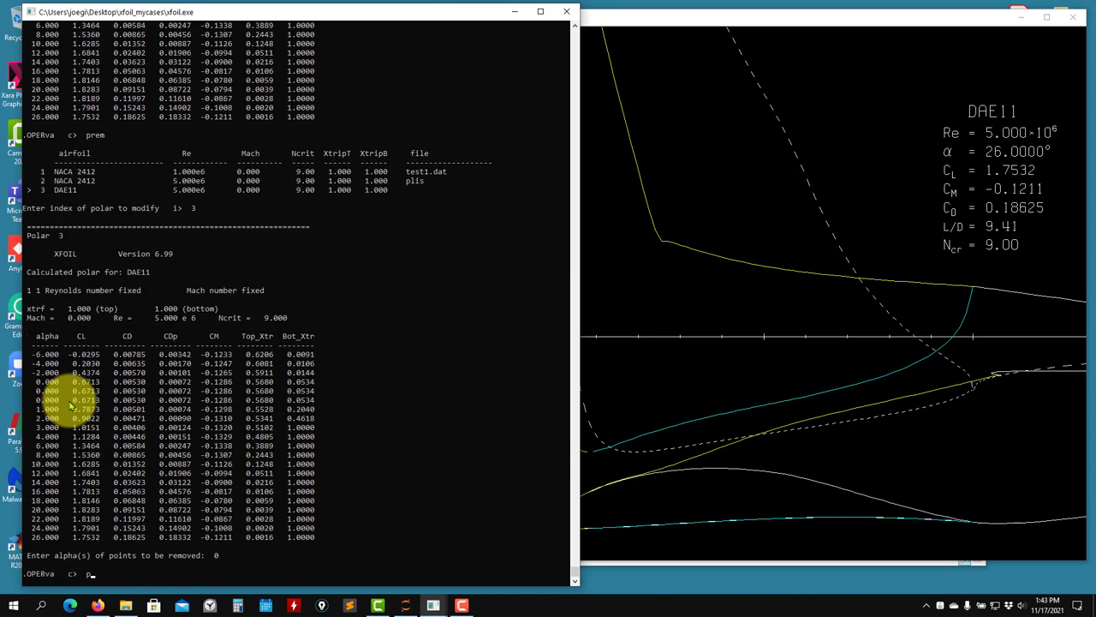
{"action": "type", "text": "plis"}
{"action": "key", "text": "Return"}
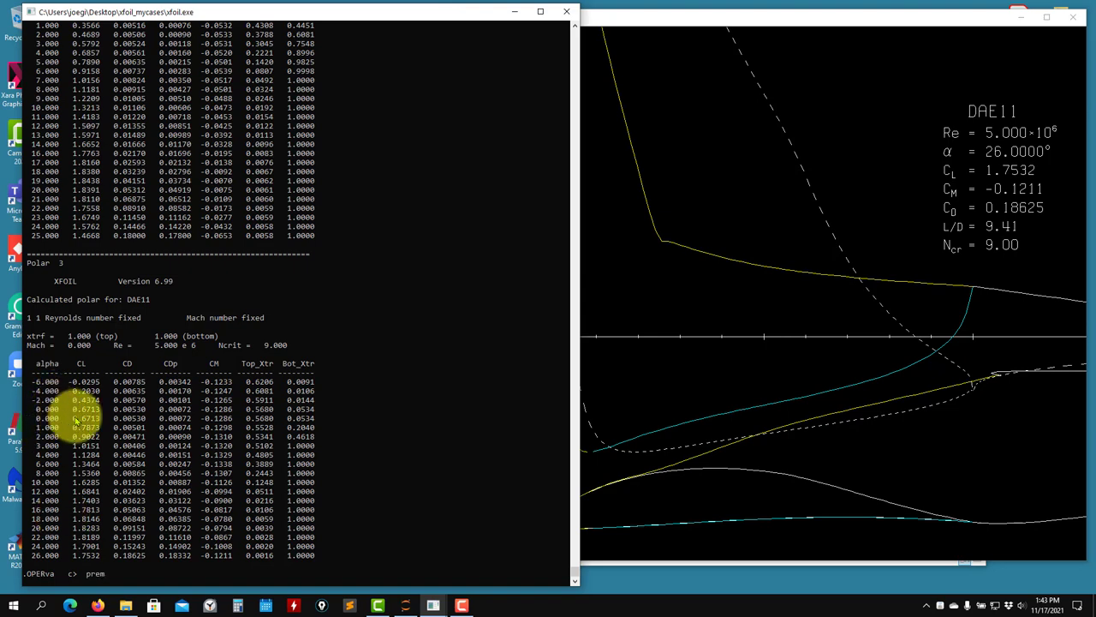
Step: Remove the remaining duplicate 0° point so polar 3 keeps one alpha 0 row (CL 0.6713)
{"action": "key", "text": "Return"}
{"action": "type", "text": "3"}
{"action": "key", "text": "Return"}
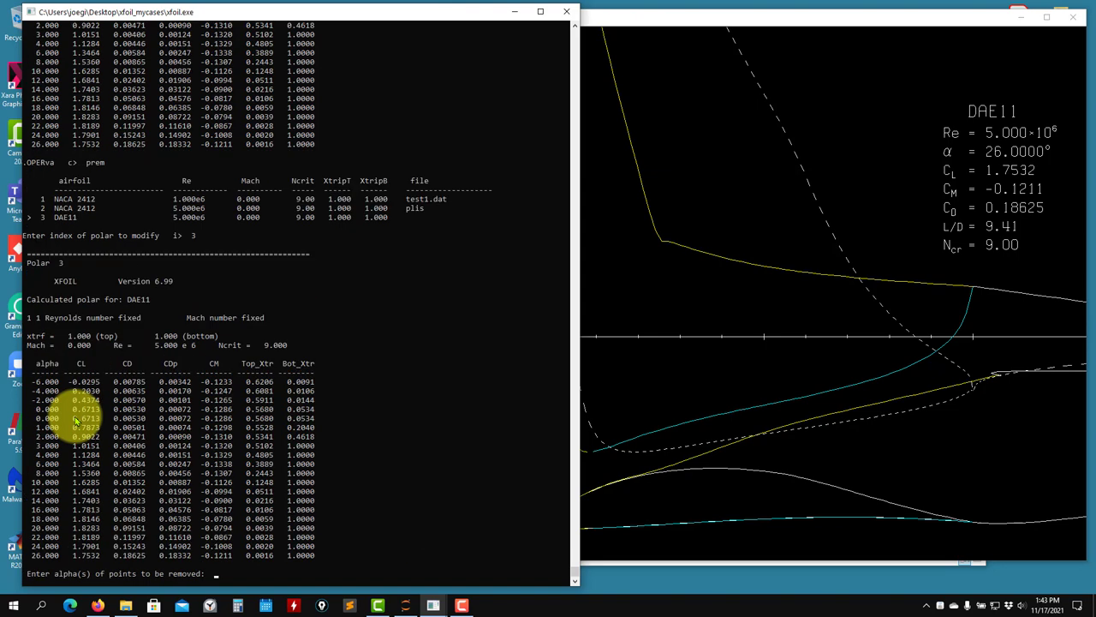
{"action": "type", "text": "0"}
{"action": "key", "text": "Return"}
{"action": "type", "text": "plis"}
{"action": "key", "text": "Return"}
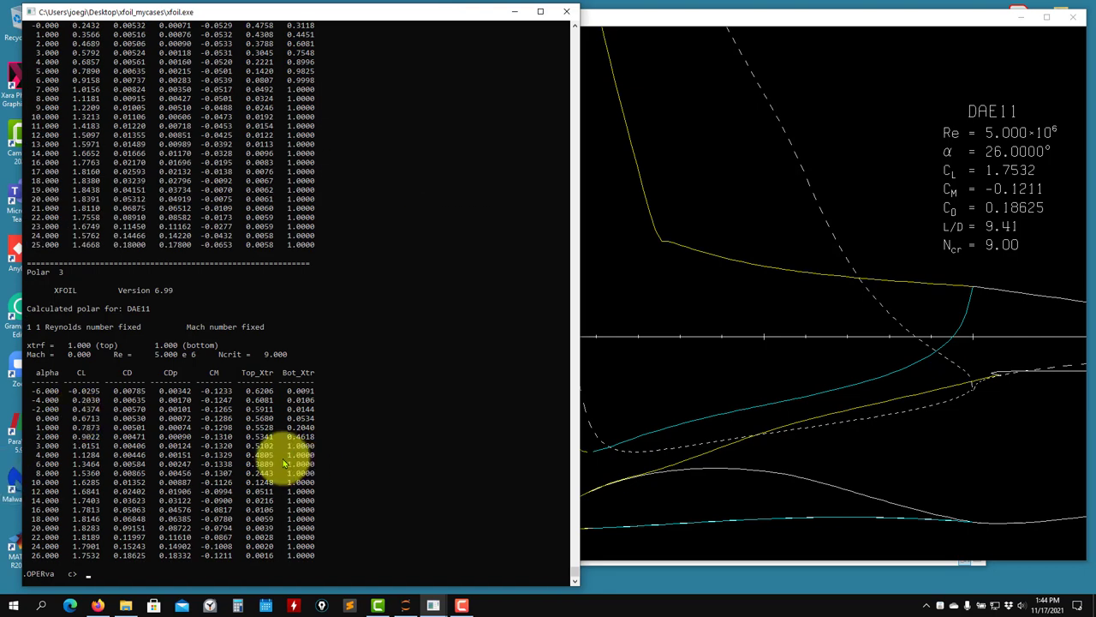
Step: Show the polar summary and command list, then plot all stored polars together
{"action": "type", "text": "psum"}
{"action": "key", "text": "Return"}
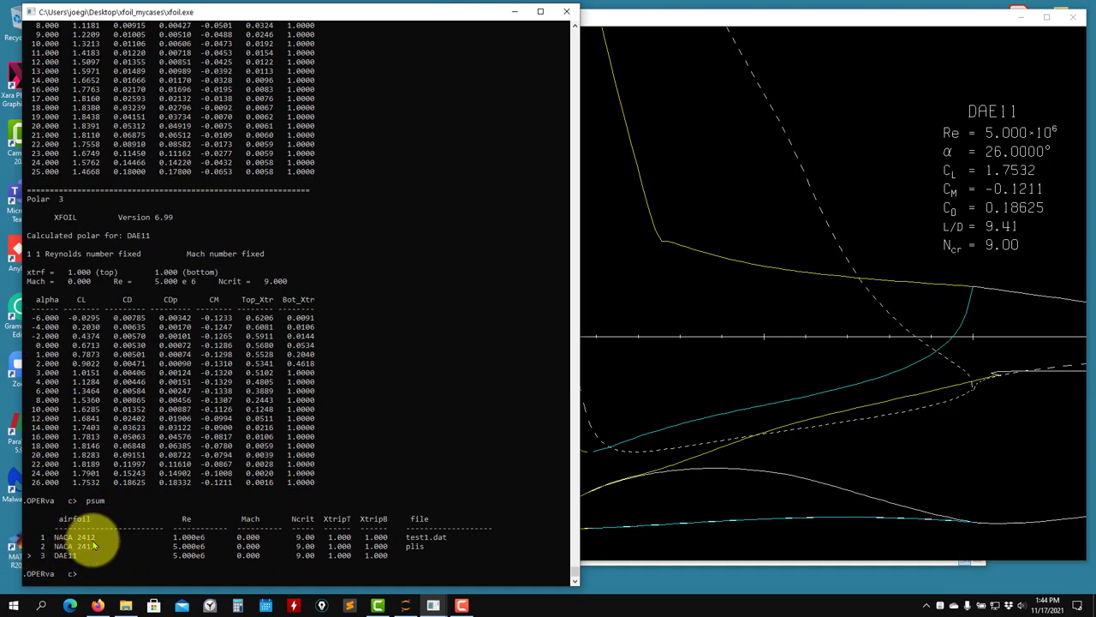
{"action": "type", "text": "?"}
{"action": "key", "text": "Return"}
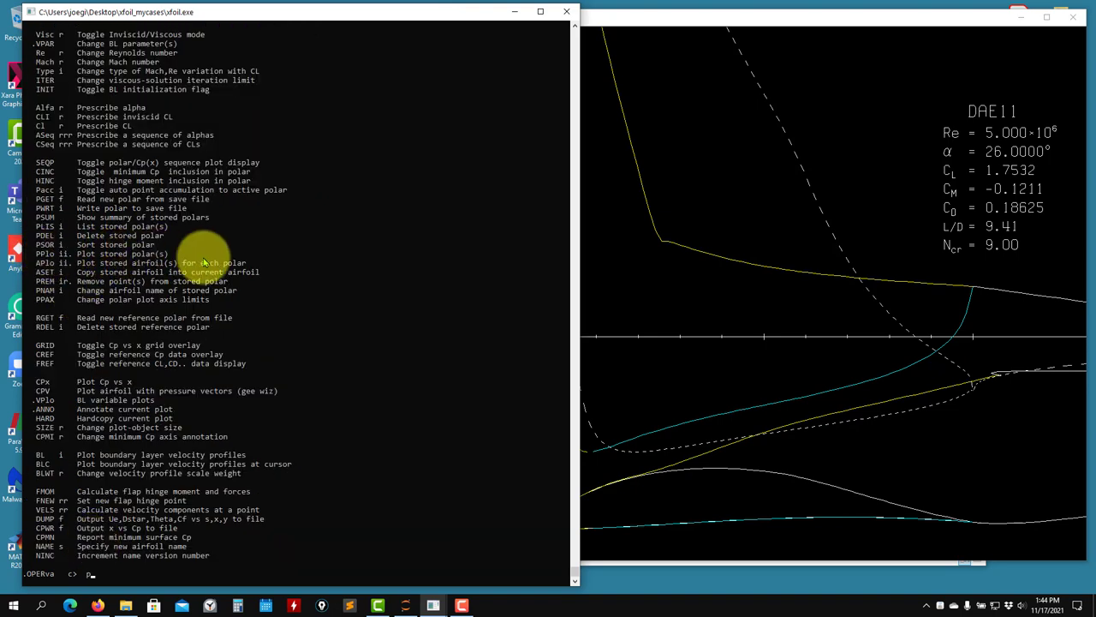
{"action": "key", "text": "Return"}
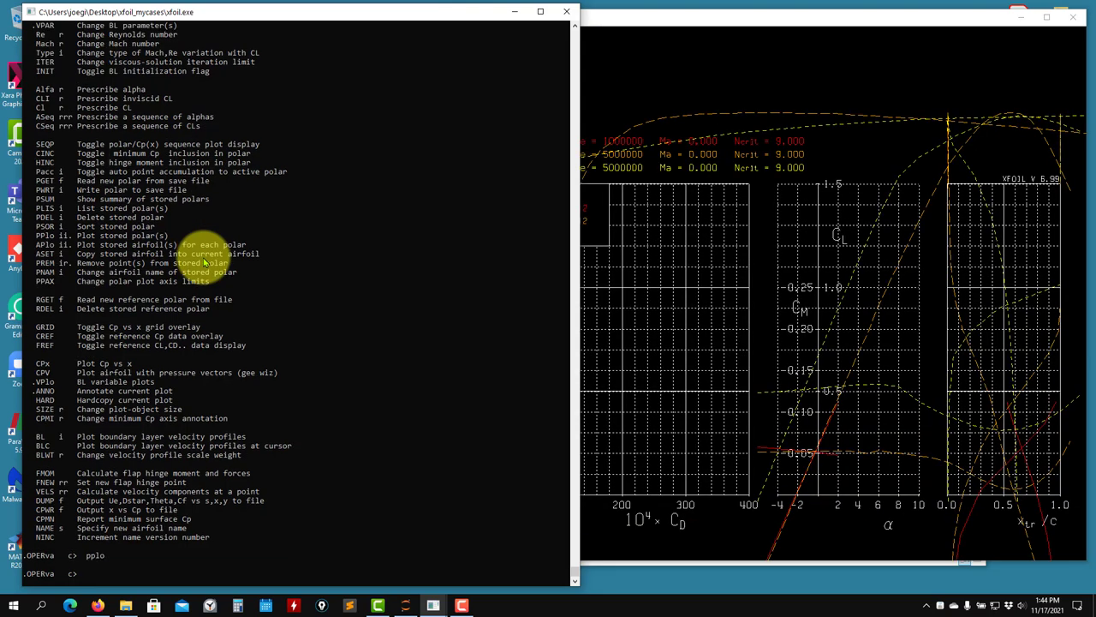
{"action": "left_click", "coordinate": [856, 18]}
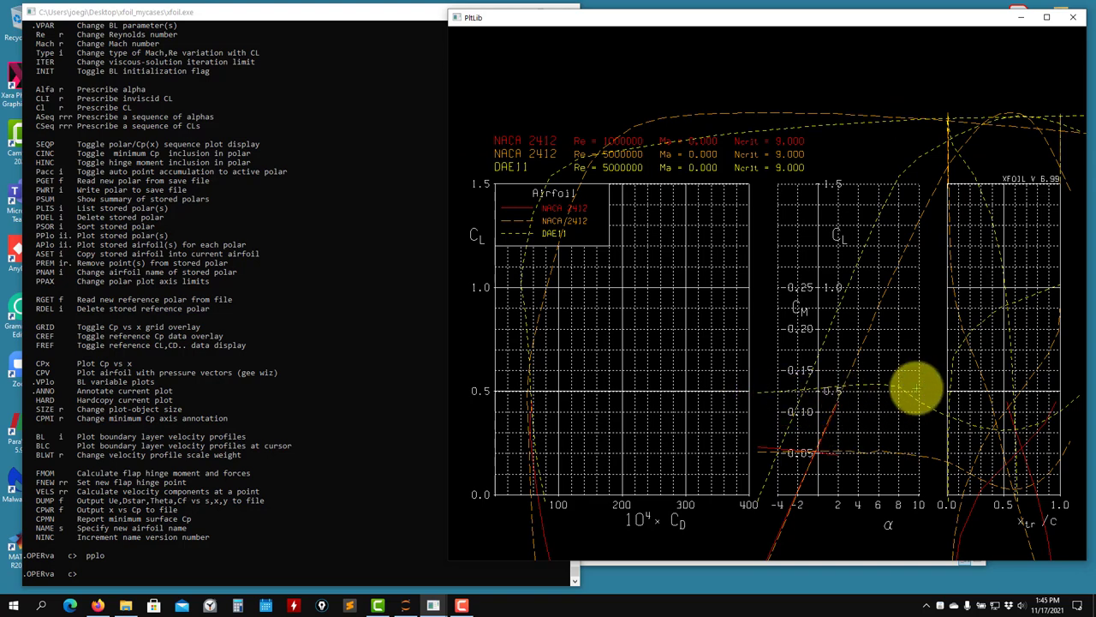
Step: List polar 3's points and compare them against the overlay plot
{"action": "left_click", "coordinate": [396, 399]}
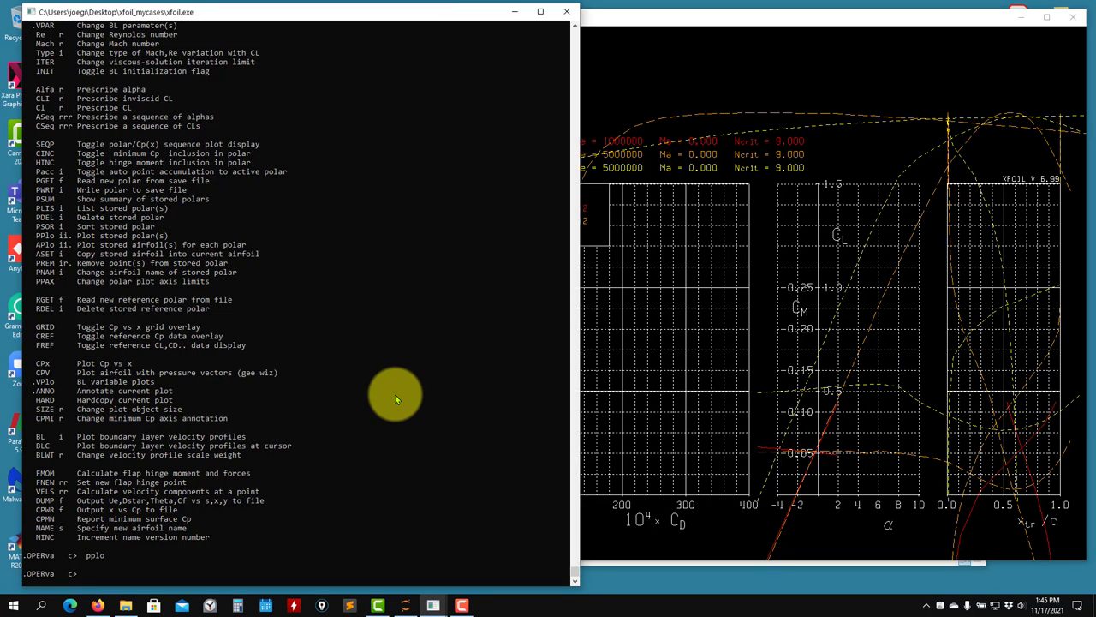
{"action": "type", "text": "plis"}
{"action": "key", "text": "Return"}
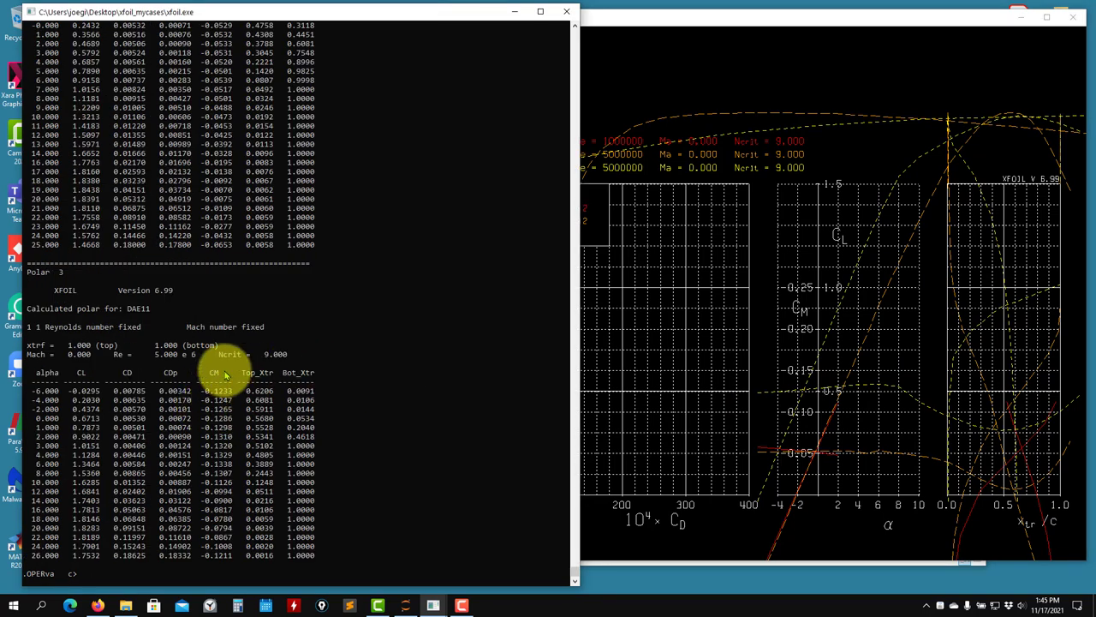
{"action": "left_click", "coordinate": [953, 394]}
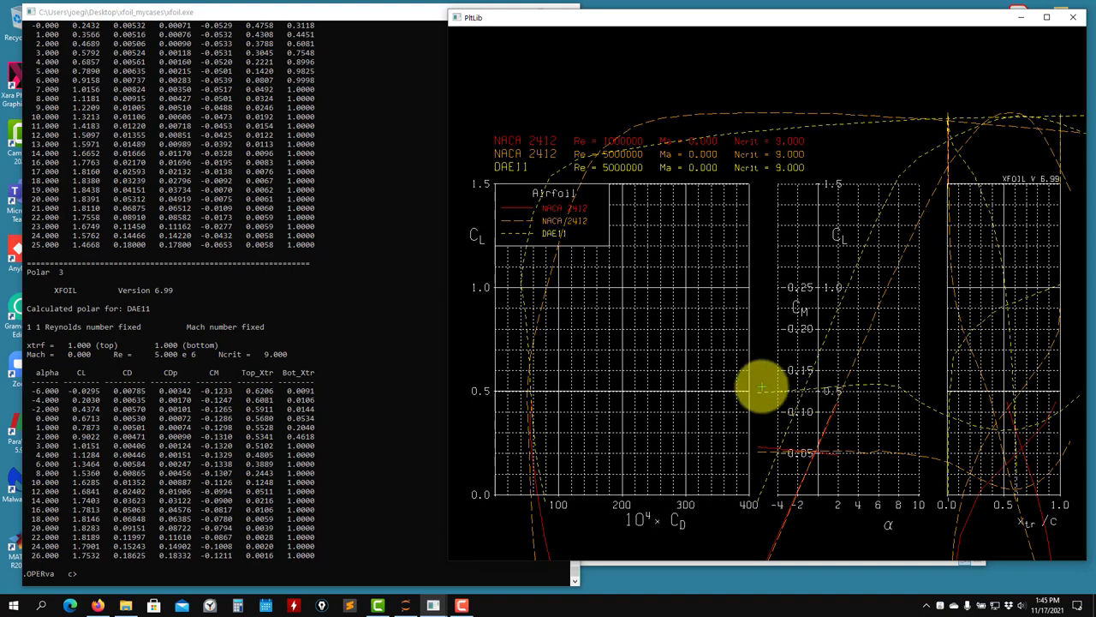
{"action": "left_click", "coordinate": [221, 311]}
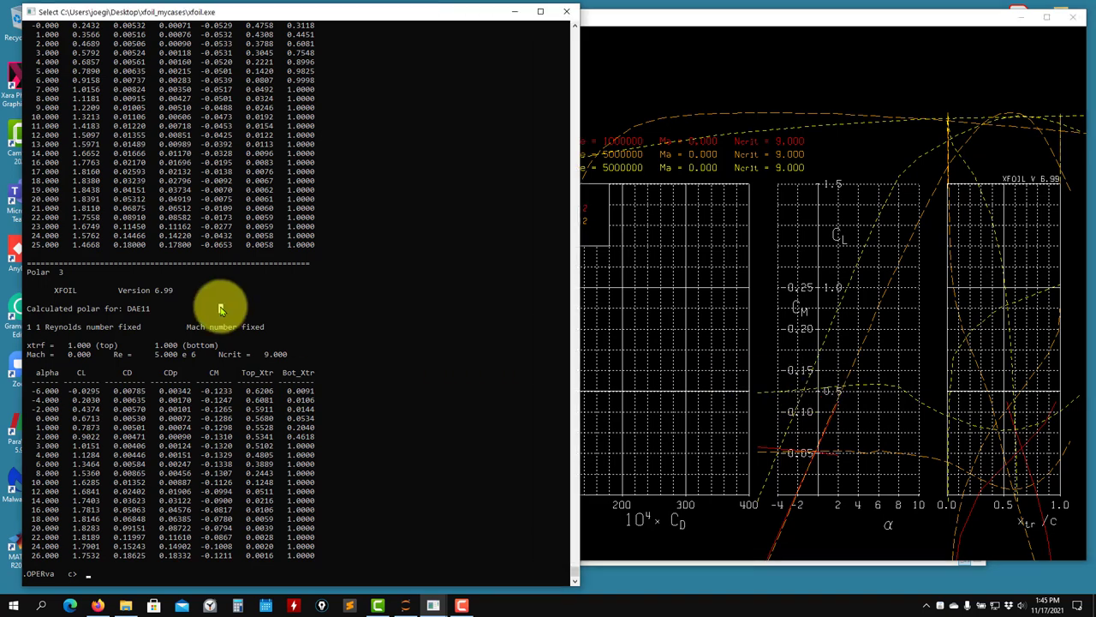
Step: Stop polar accumulation with pacc and review the available OPER commands
{"action": "type", "text": "p"}
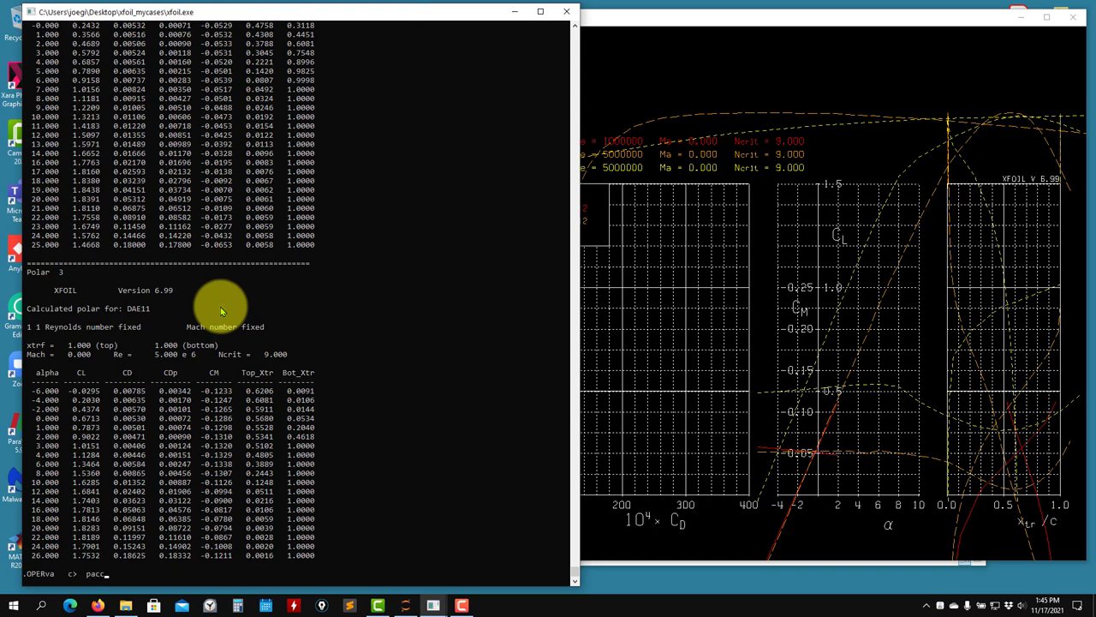
{"action": "type", "text": "acc"}
{"action": "key", "text": "Return"}
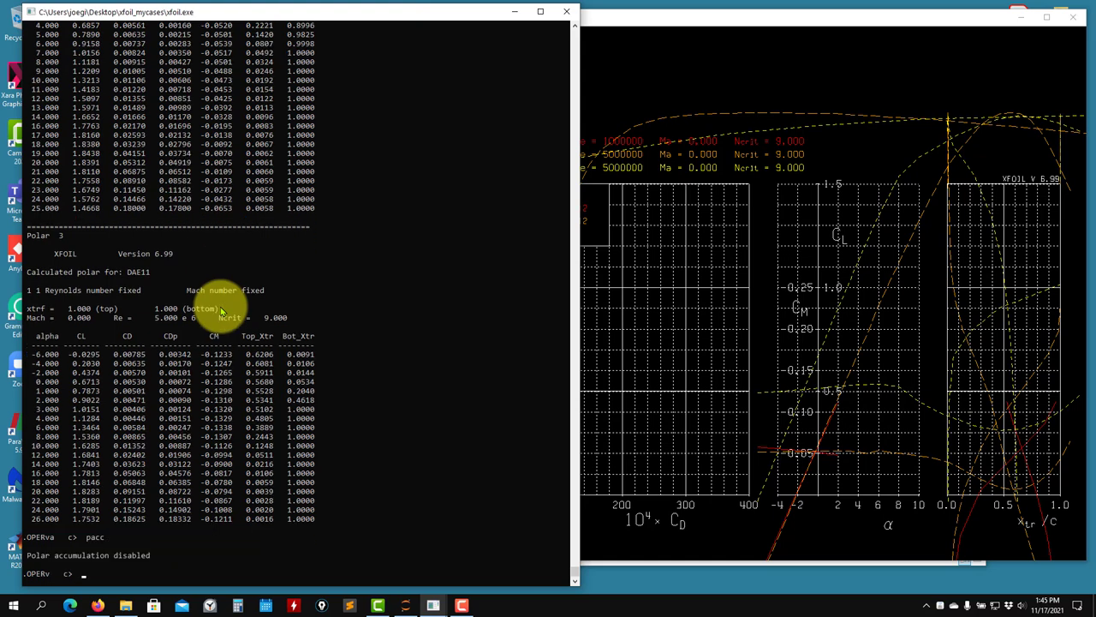
{"action": "type", "text": "?"}
{"action": "key", "text": "Return"}
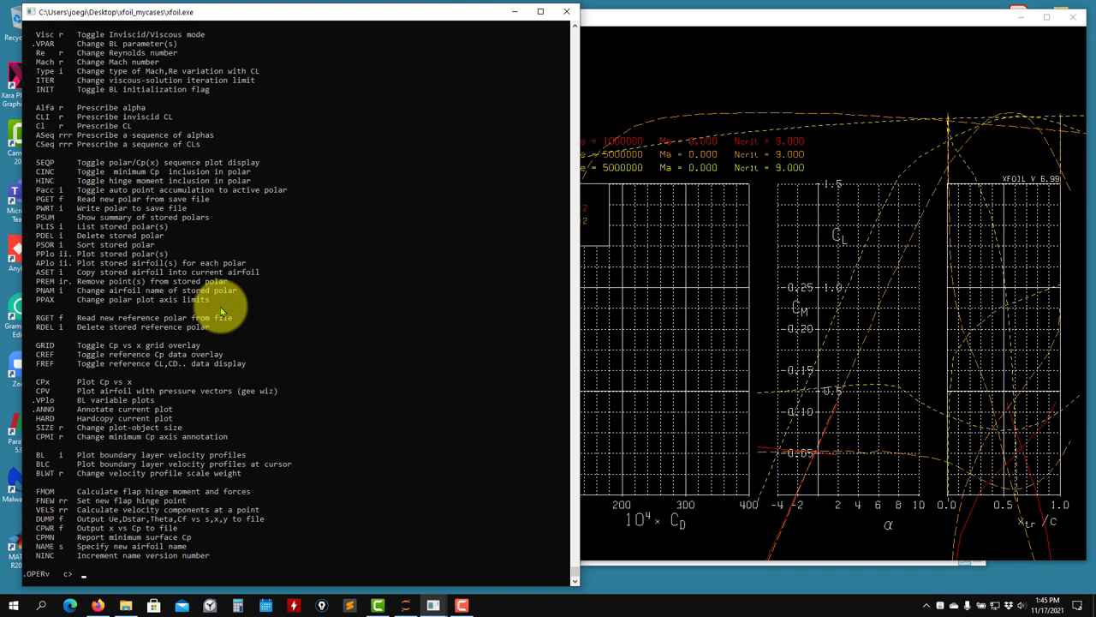
{"action": "left_click", "coordinate": [954, 25]}
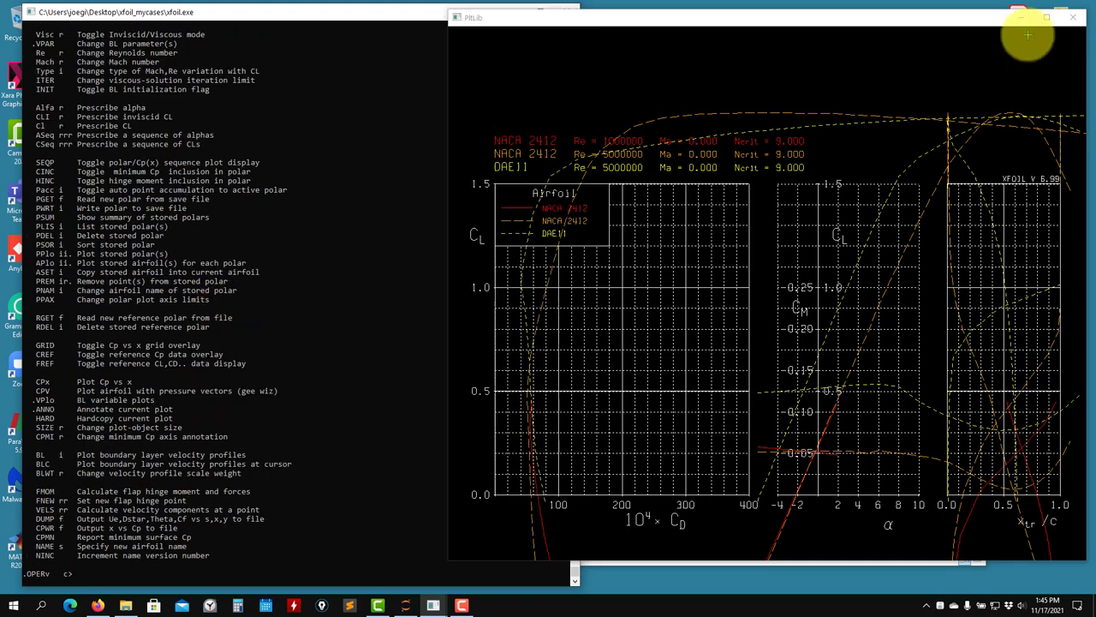
{"action": "left_click", "coordinate": [49, 214]}
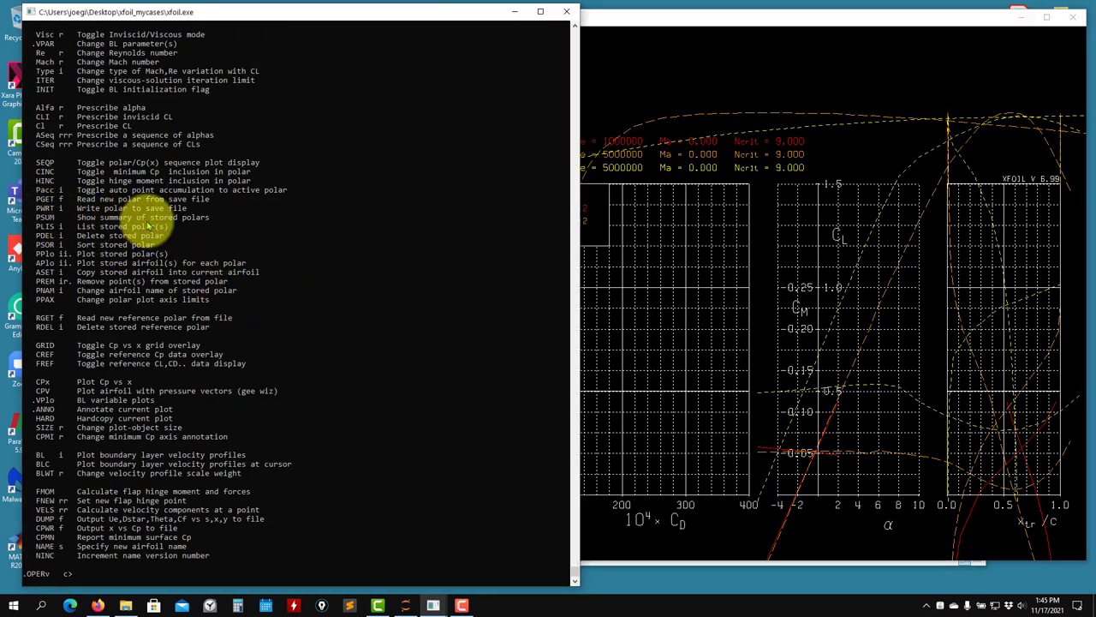
Step: Write stored polar 2 (NACA 2412, Re 5e6) to the file polar1
{"action": "key", "text": "Return"}
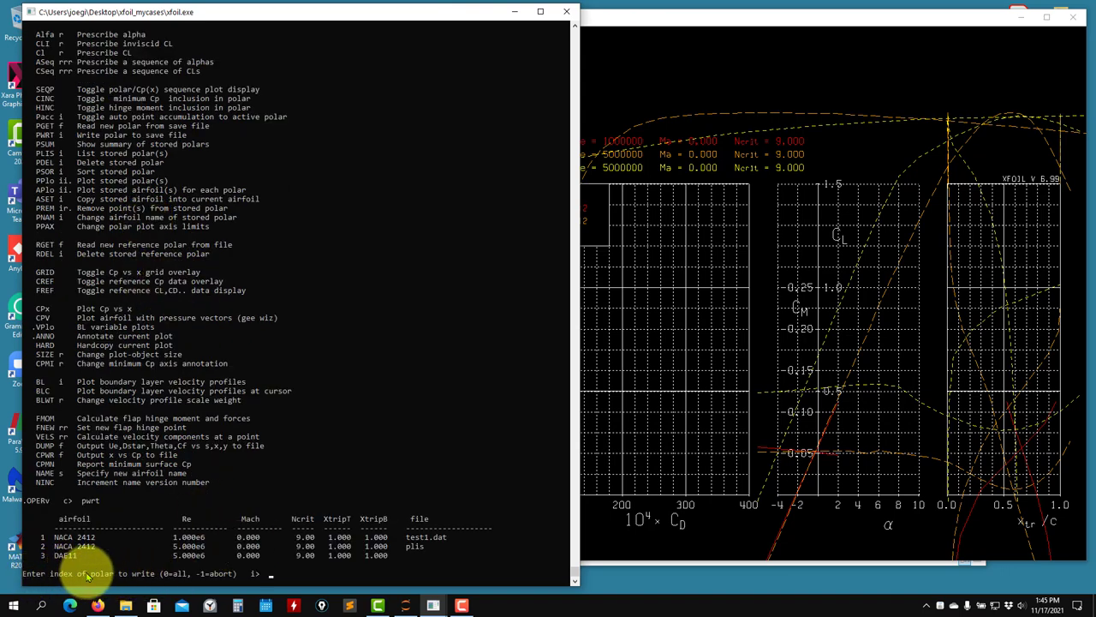
{"action": "type", "text": "2"}
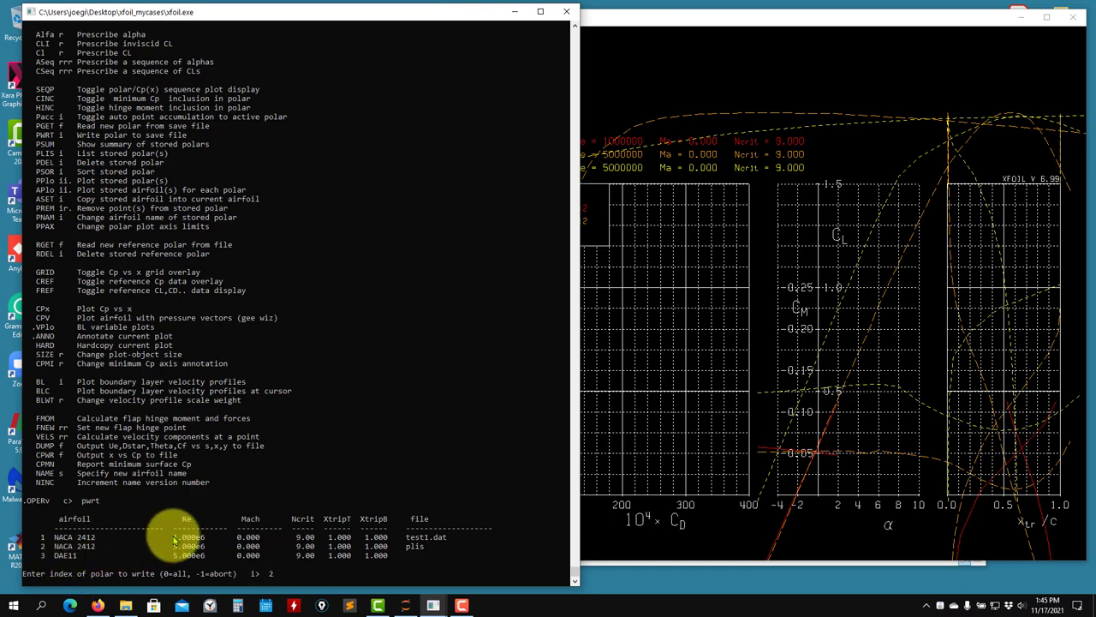
{"action": "key", "text": "Return"}
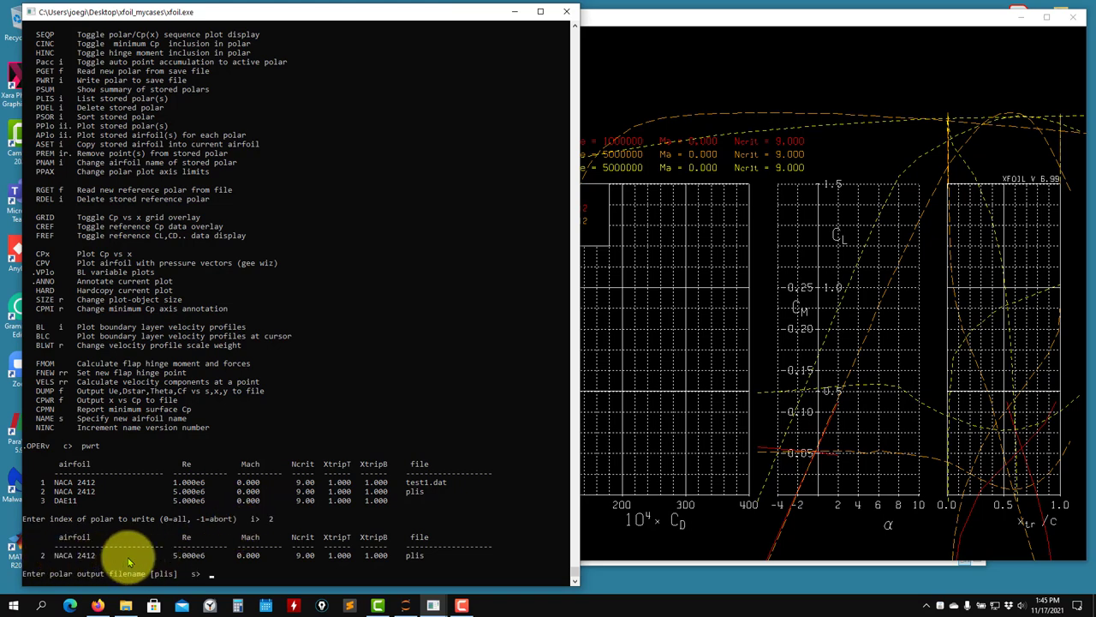
{"action": "type", "text": "polar1"}
{"action": "key", "text": "Return"}
Step: Write stored polar 3 (DAE11) to the file polar2
{"action": "type", "text": "pwrt"}
{"action": "key", "text": "Return"}
{"action": "type", "text": "3"}
{"action": "key", "text": "Return"}
{"action": "type", "text": "polar2"}
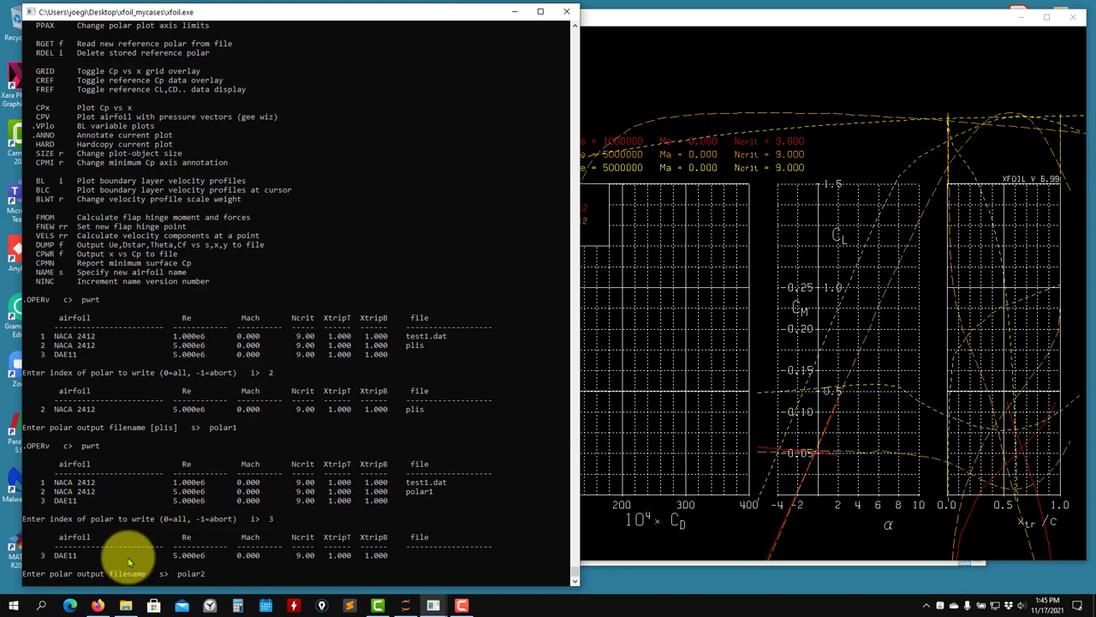
{"action": "key", "text": "Return"}
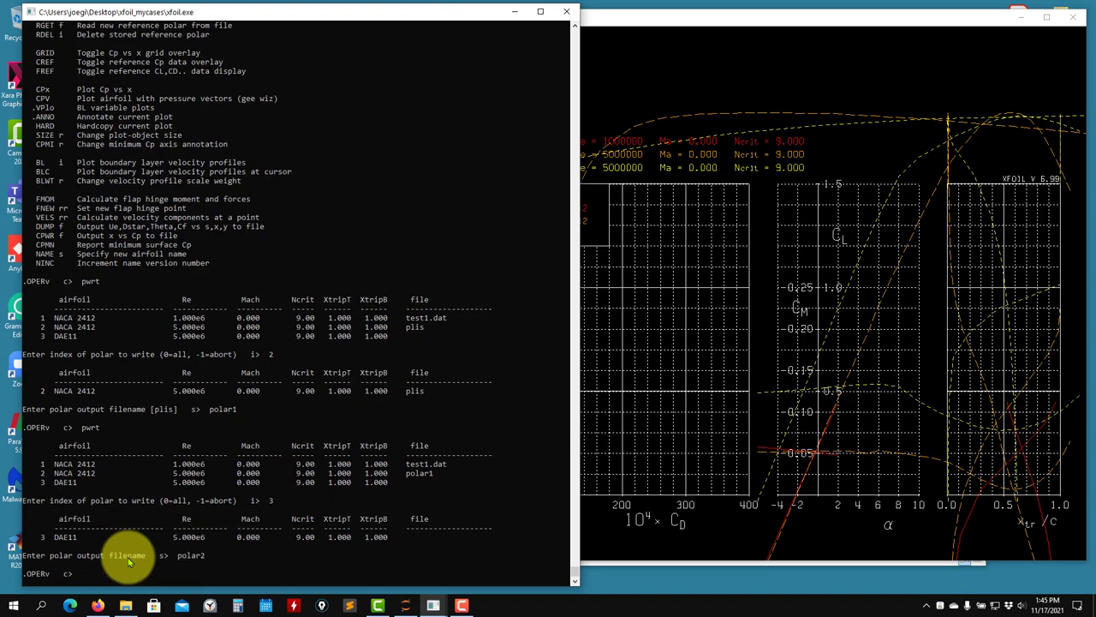
Step: Locate the polar1 file in the xfoil_mycases folder and bring up its options
{"action": "left_click", "coordinate": [125, 604]}
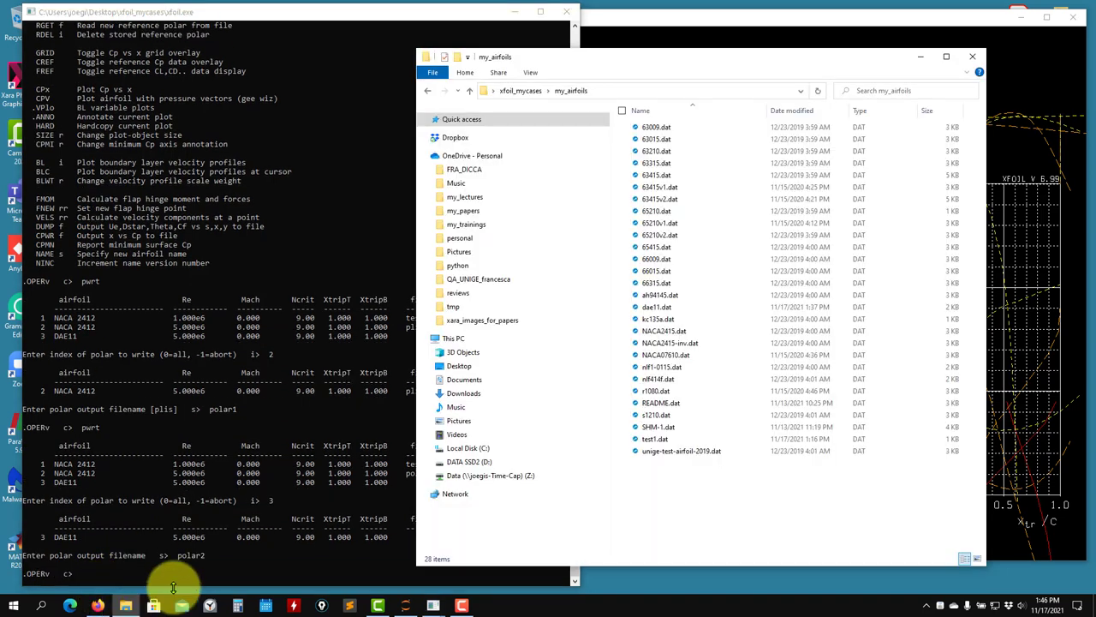
{"action": "left_click", "coordinate": [469, 90]}
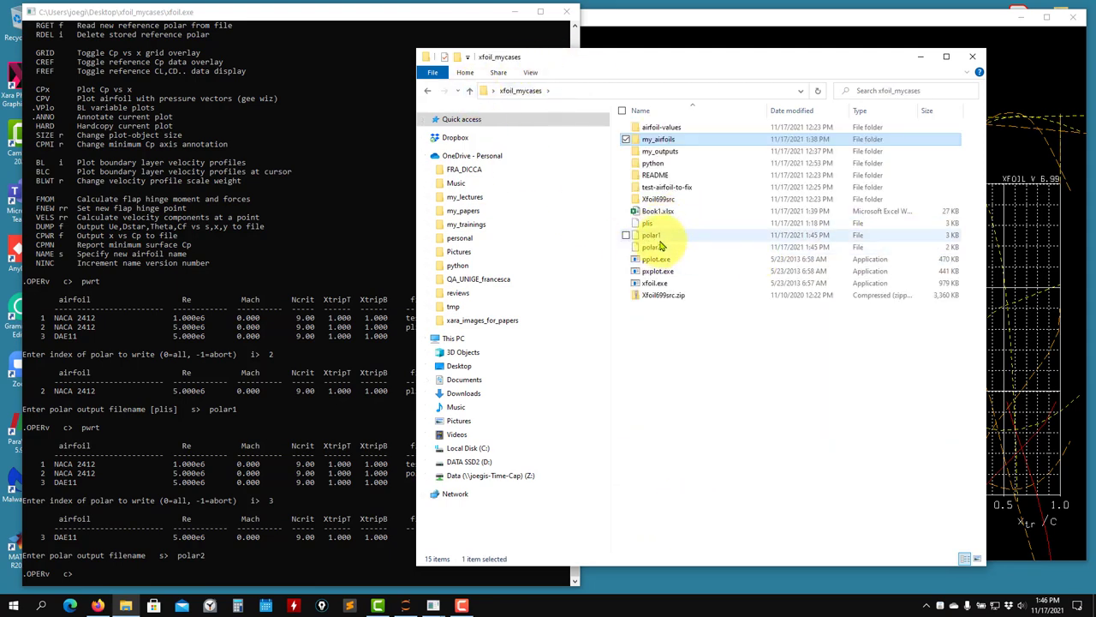
{"action": "right_click", "coordinate": [638, 235]}
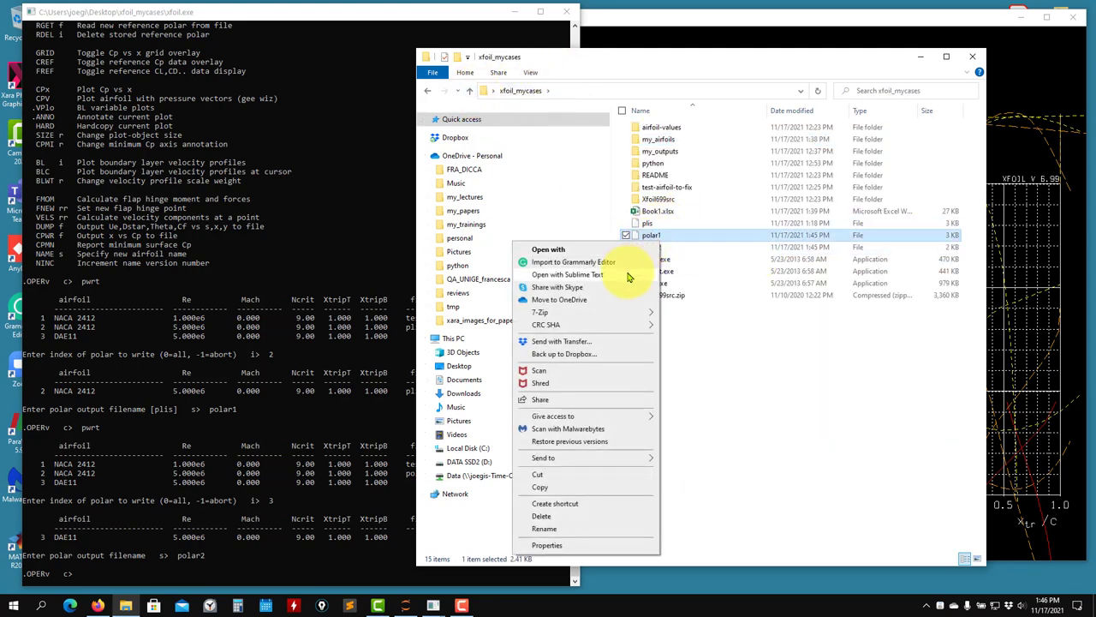
Step: Open polar1 and polar2 as tabs in Sublime Text to compare the NACA 2412 and DAE11 tables
{"action": "left_click", "coordinate": [629, 273]}
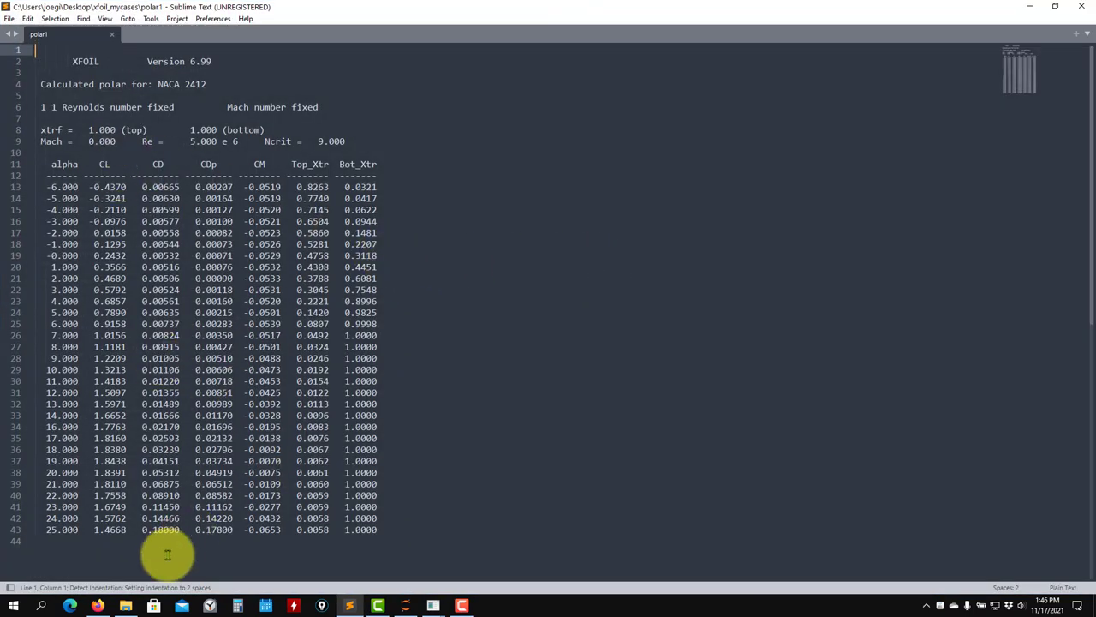
{"action": "left_click", "coordinate": [126, 606]}
{"action": "left_click_drag", "start_coordinate": [734, 237], "coordinate": [165, 230]}
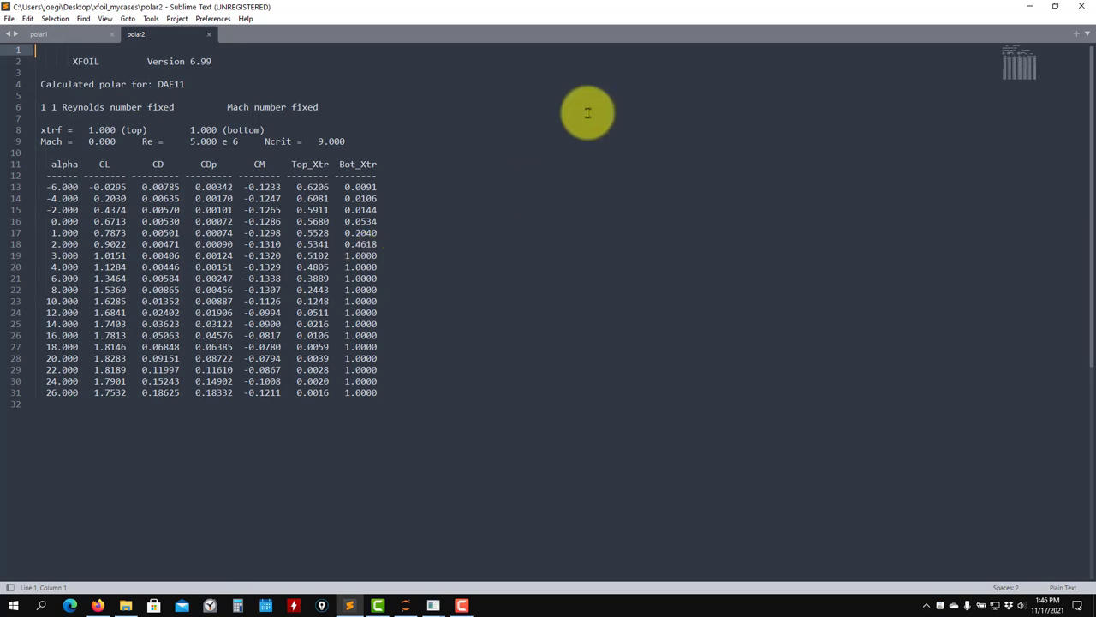
Step: Review the airfoil_plots1 lift, drag, moment and cd-vs-cl plots, then minimize Sublime Text
{"action": "left_click", "coordinate": [98, 605]}
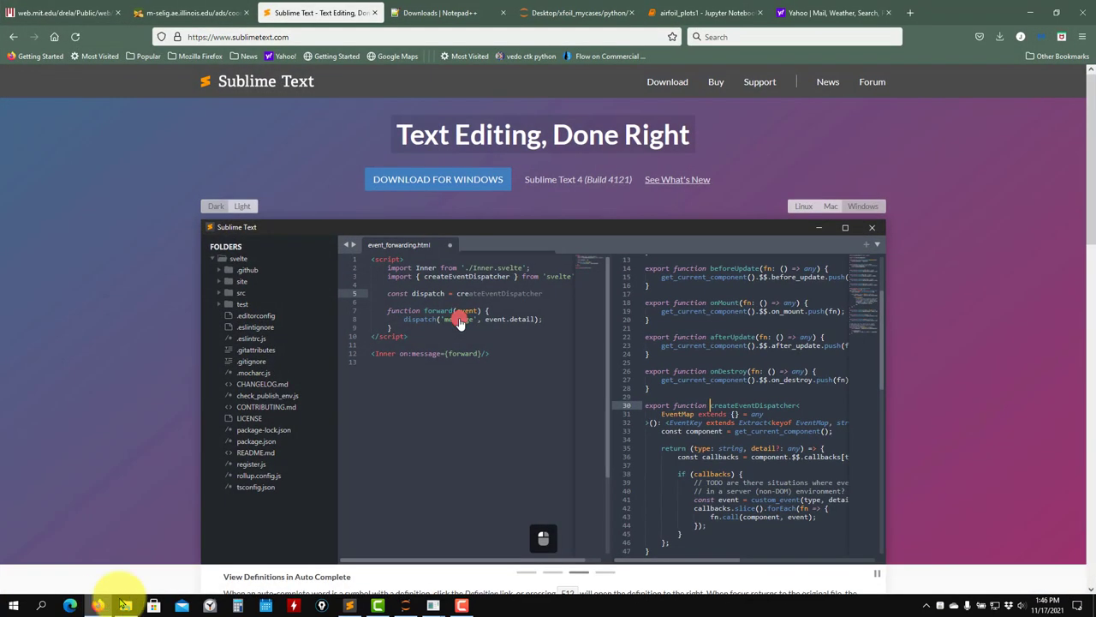
{"action": "left_click", "coordinate": [710, 12]}
{"action": "scroll", "coordinate": [480, 351], "scroll_direction": "up", "scroll_amount": 5}
{"action": "scroll", "coordinate": [493, 346], "scroll_direction": "down", "scroll_amount": 2}
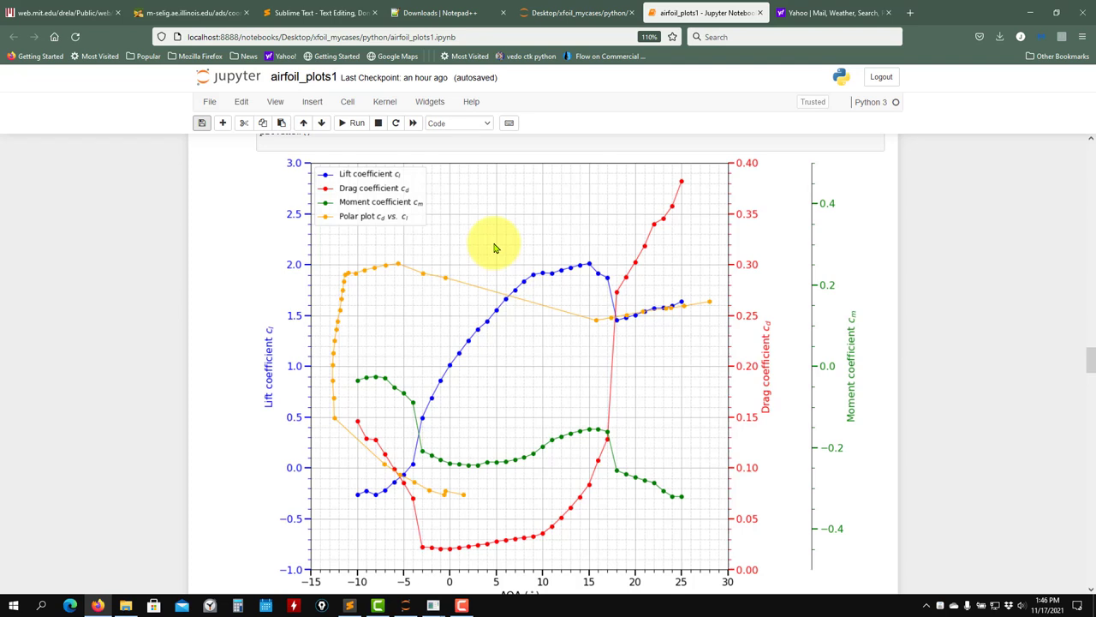
{"action": "left_click", "coordinate": [351, 603]}
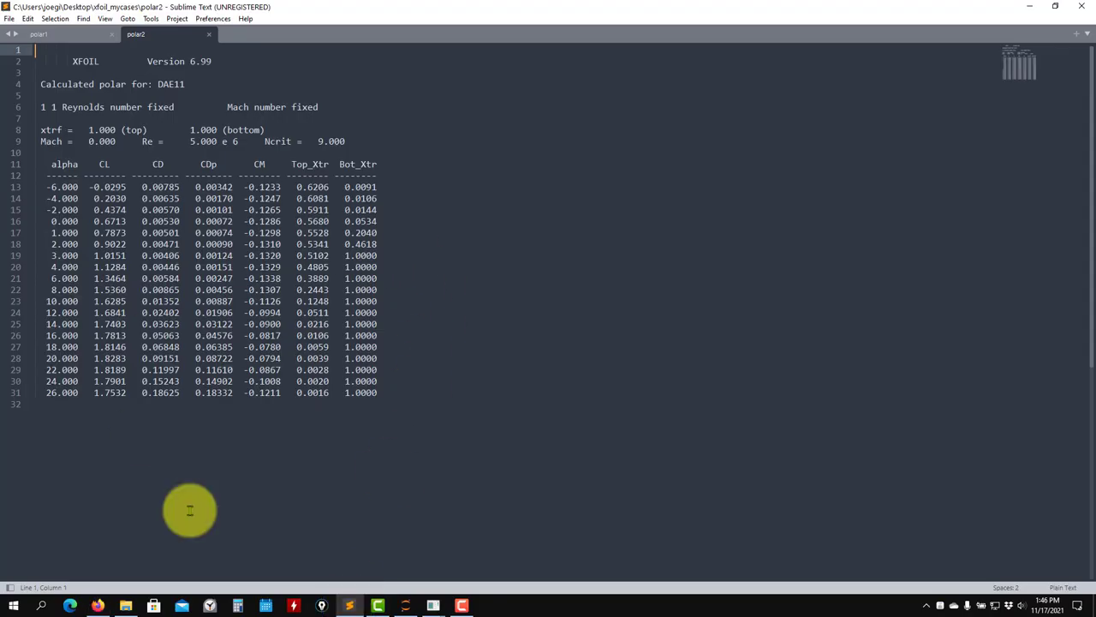
{"action": "left_click", "coordinate": [1028, 7]}
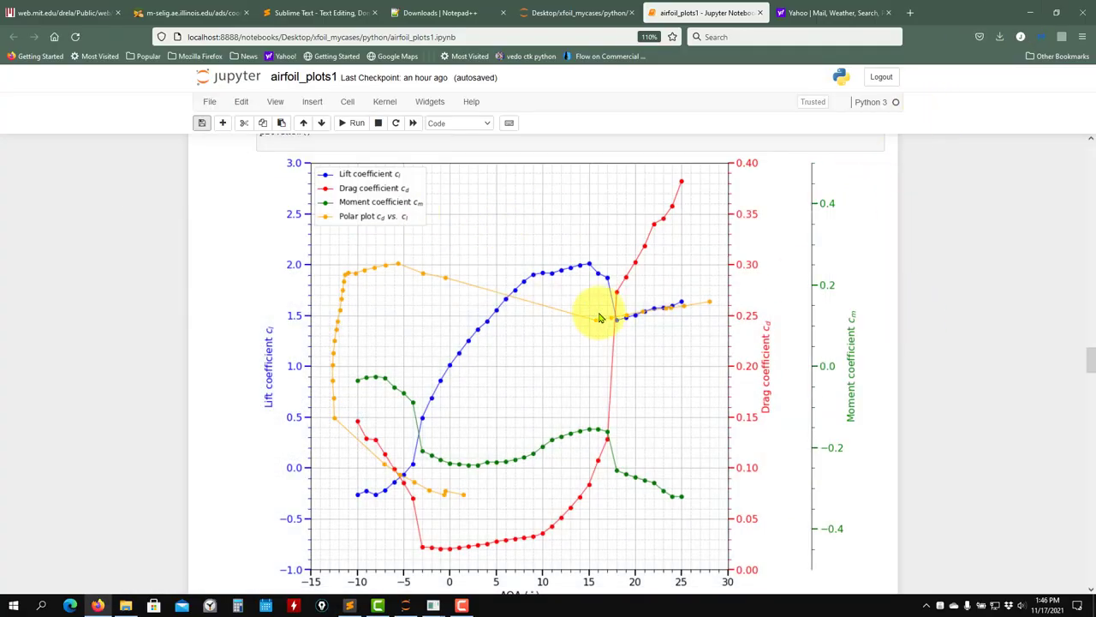
Step: Clear the windows, view the XFOIL polar plot, then exit .OPERv to the top-level prompt
{"action": "left_click", "coordinate": [1033, 13]}
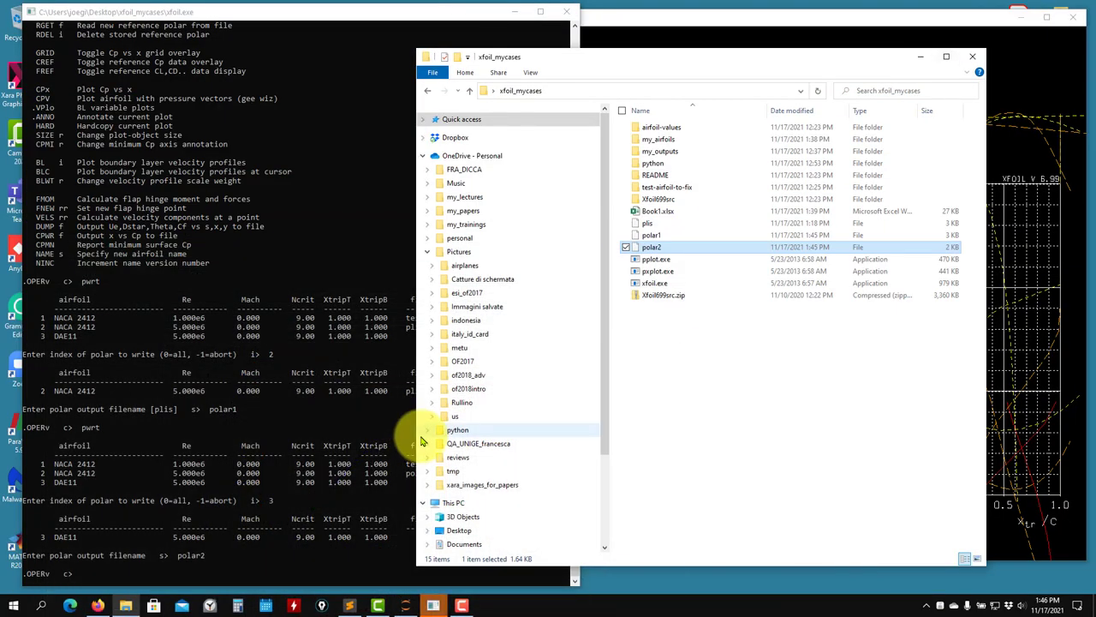
{"action": "left_click", "coordinate": [922, 58]}
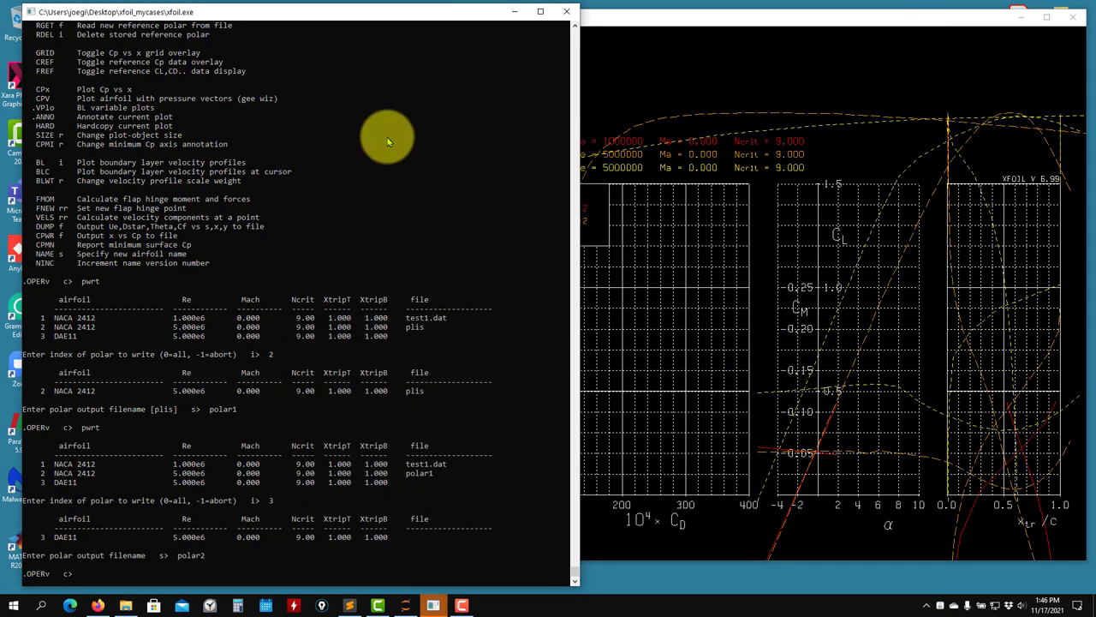
{"action": "left_click", "coordinate": [732, 167]}
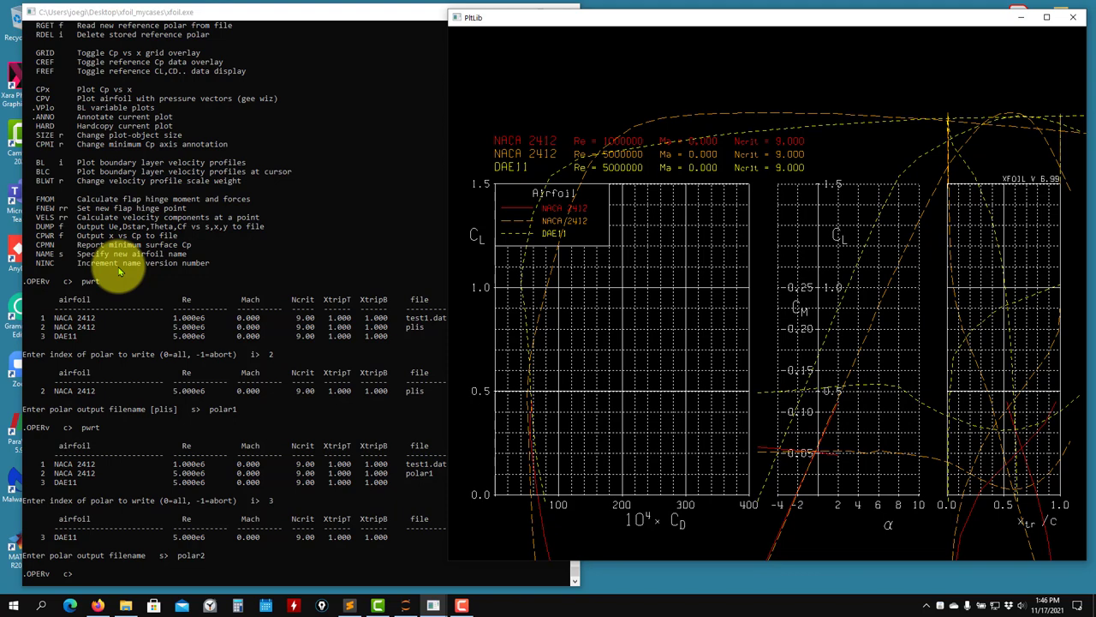
{"action": "left_click", "coordinate": [44, 571]}
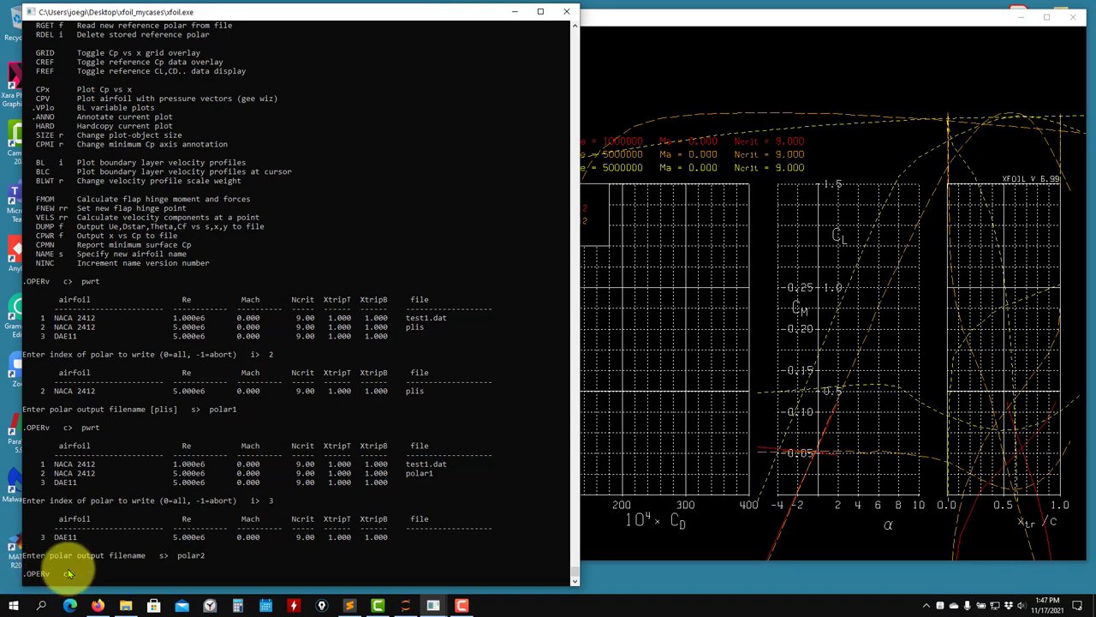
{"action": "key", "text": "Return"}
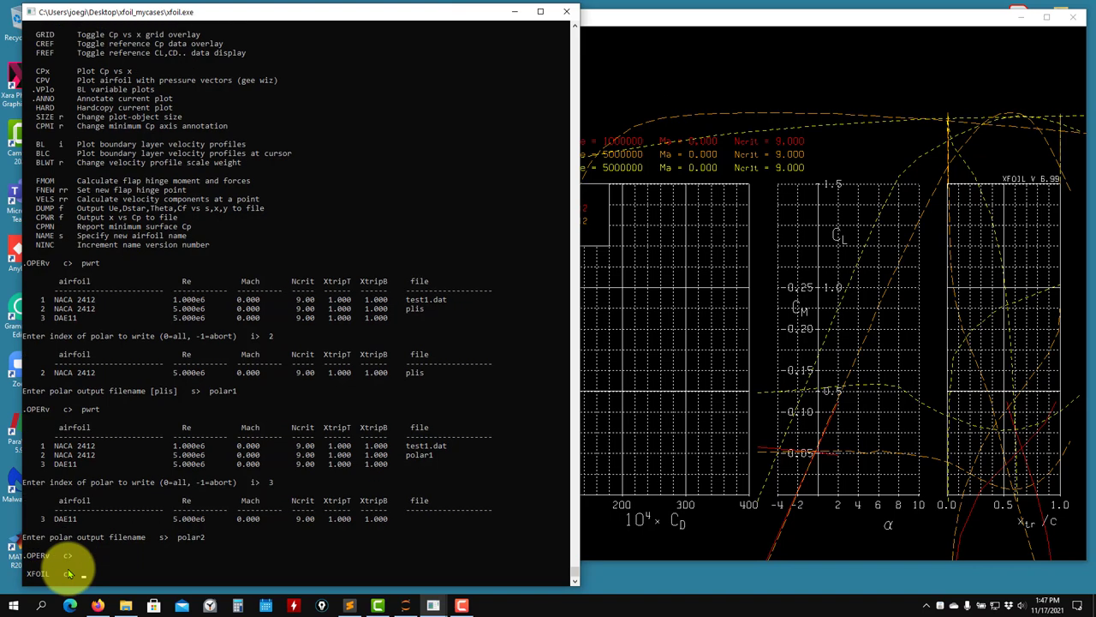